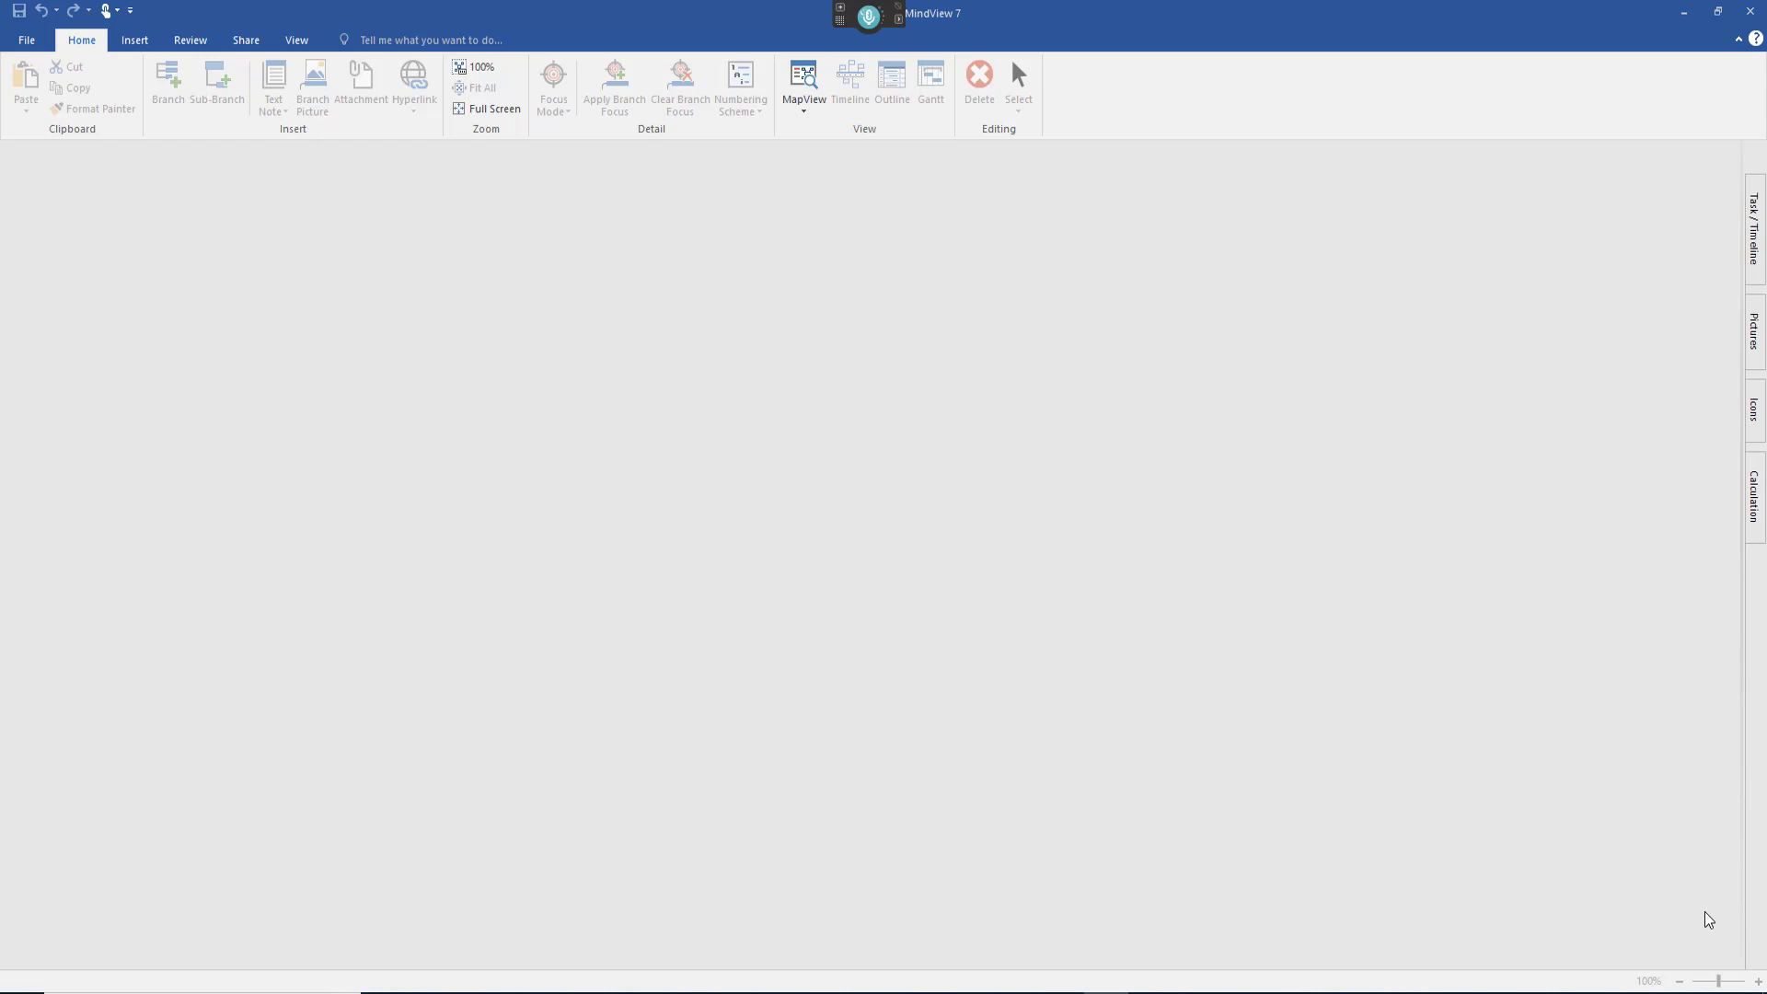
Review the speech recognition voice command settings and close the options.
{"action": "mouse_move", "coordinate": [843, 6]}
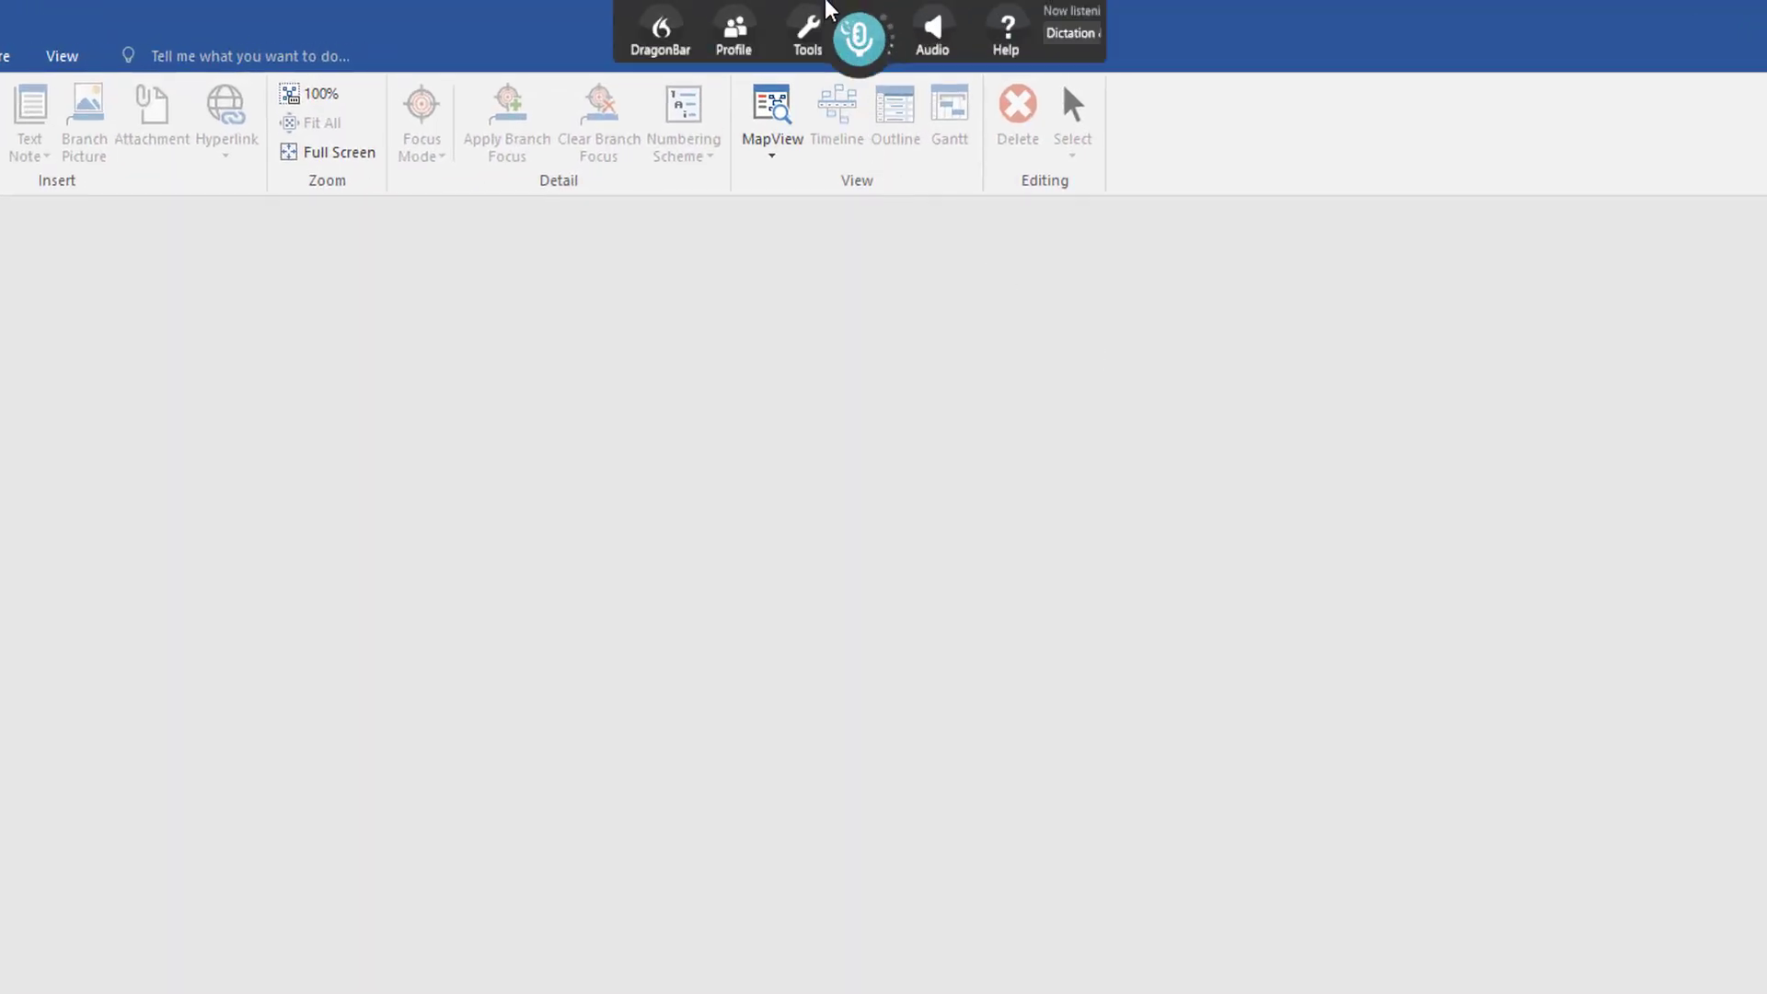
{"action": "left_click", "coordinate": [683, 36]}
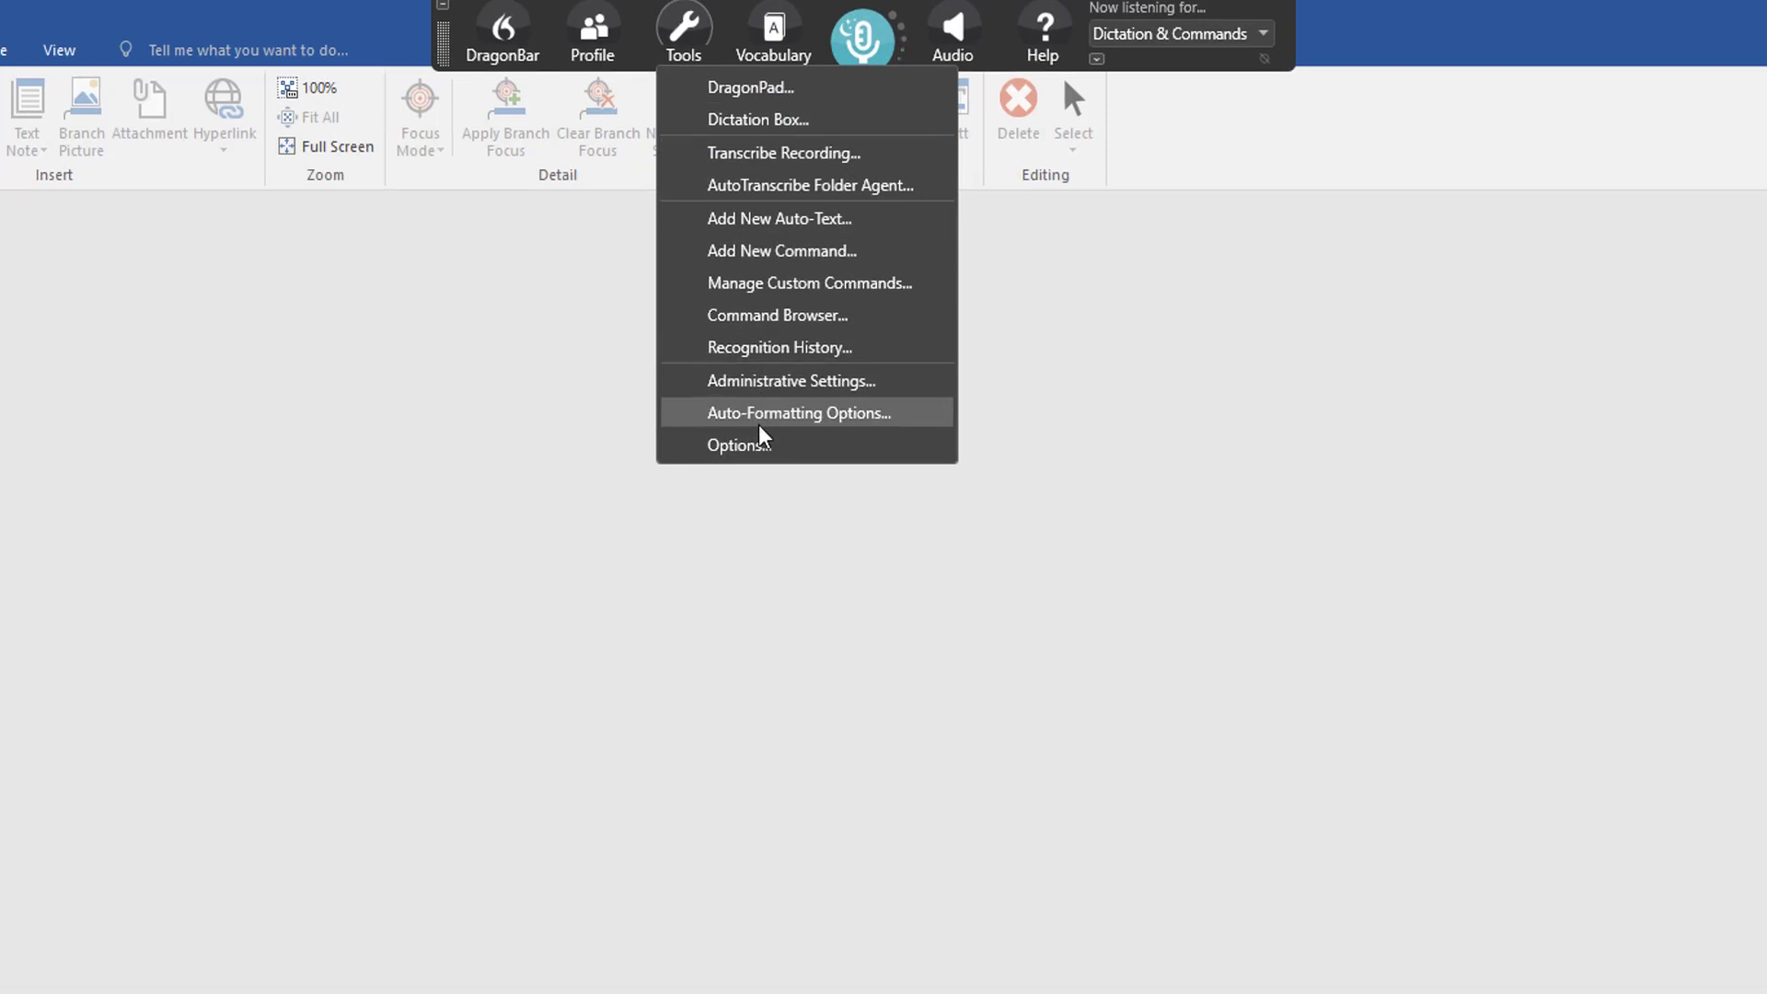
{"action": "left_click", "coordinate": [741, 445]}
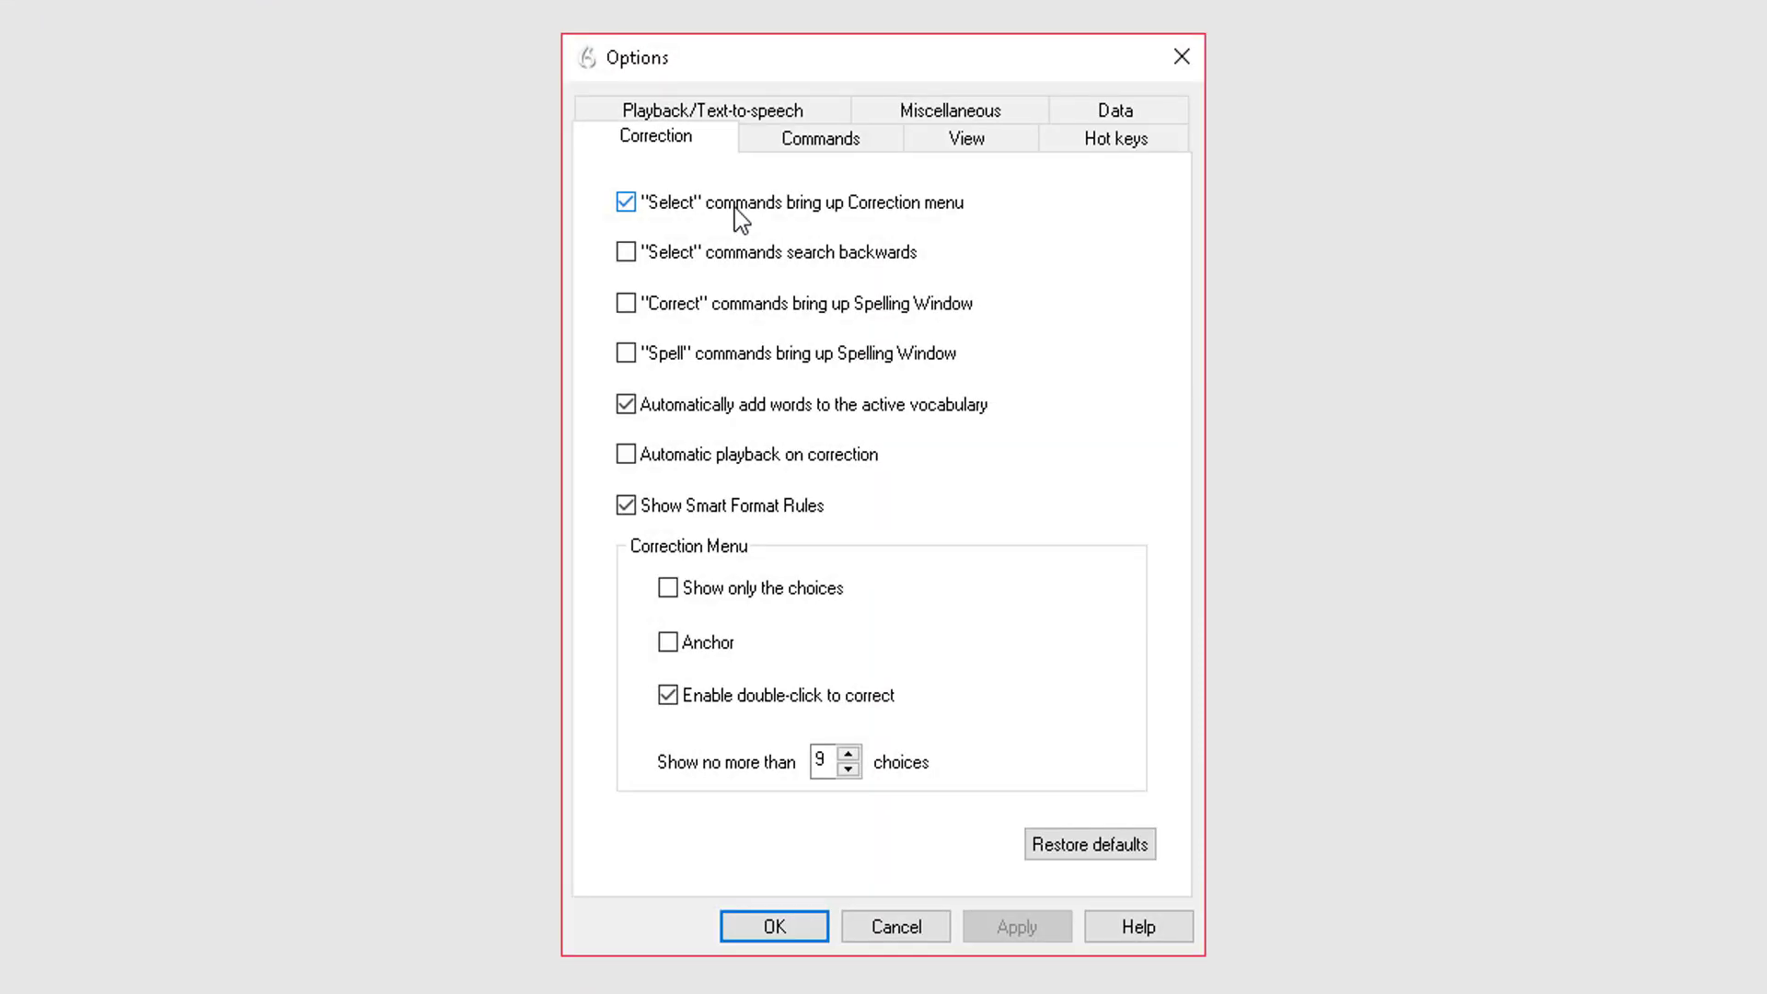
{"action": "left_click", "coordinate": [815, 142]}
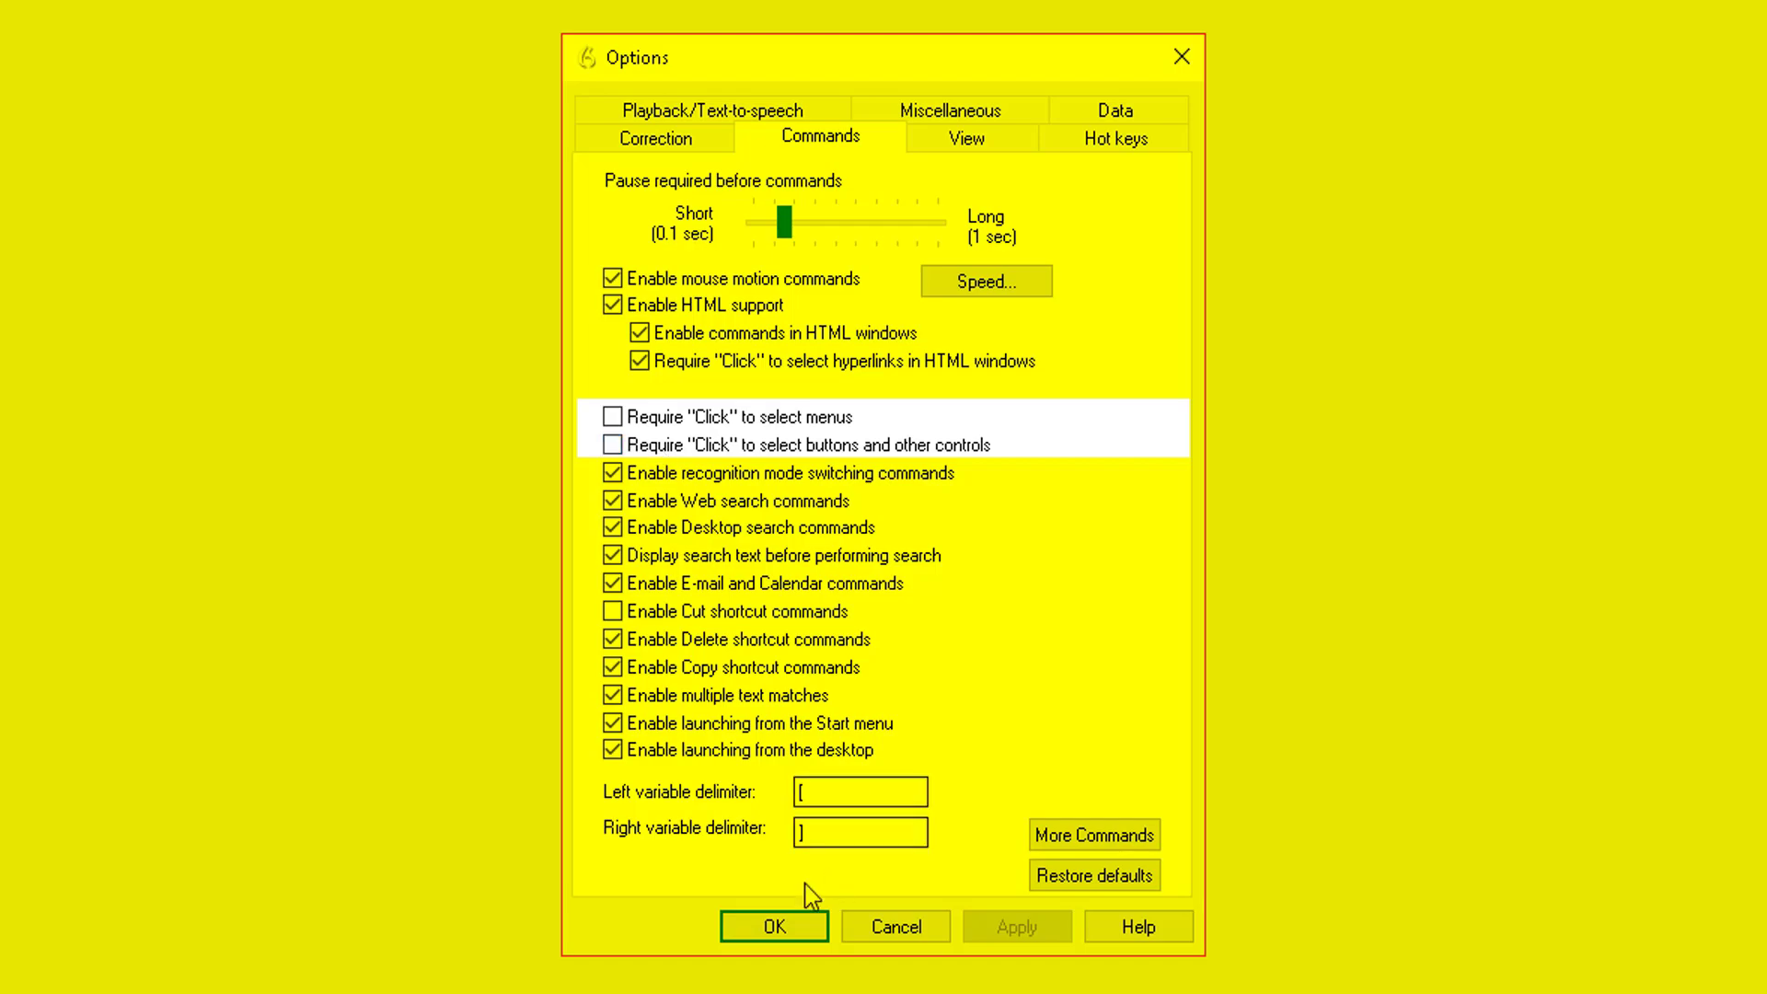
{"action": "left_click", "coordinate": [773, 927]}
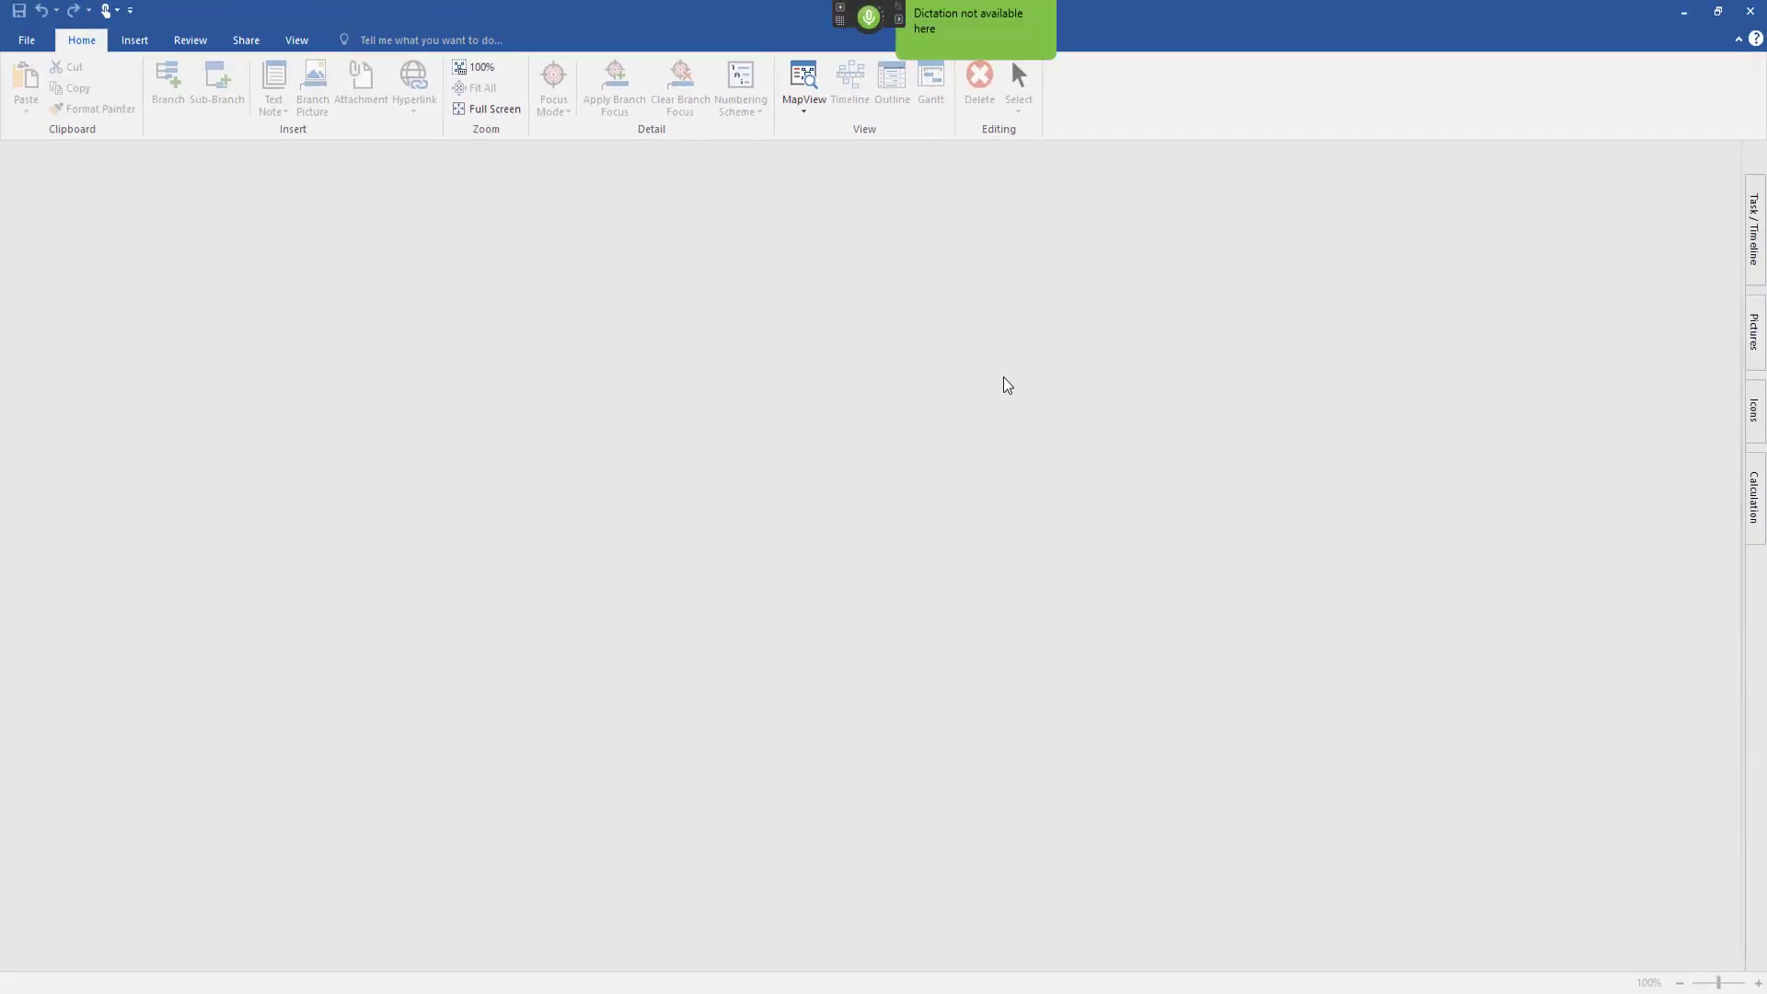
Create a new blank map from the Mind Map layout under File > New.
{"action": "key", "text": "alt+f"}
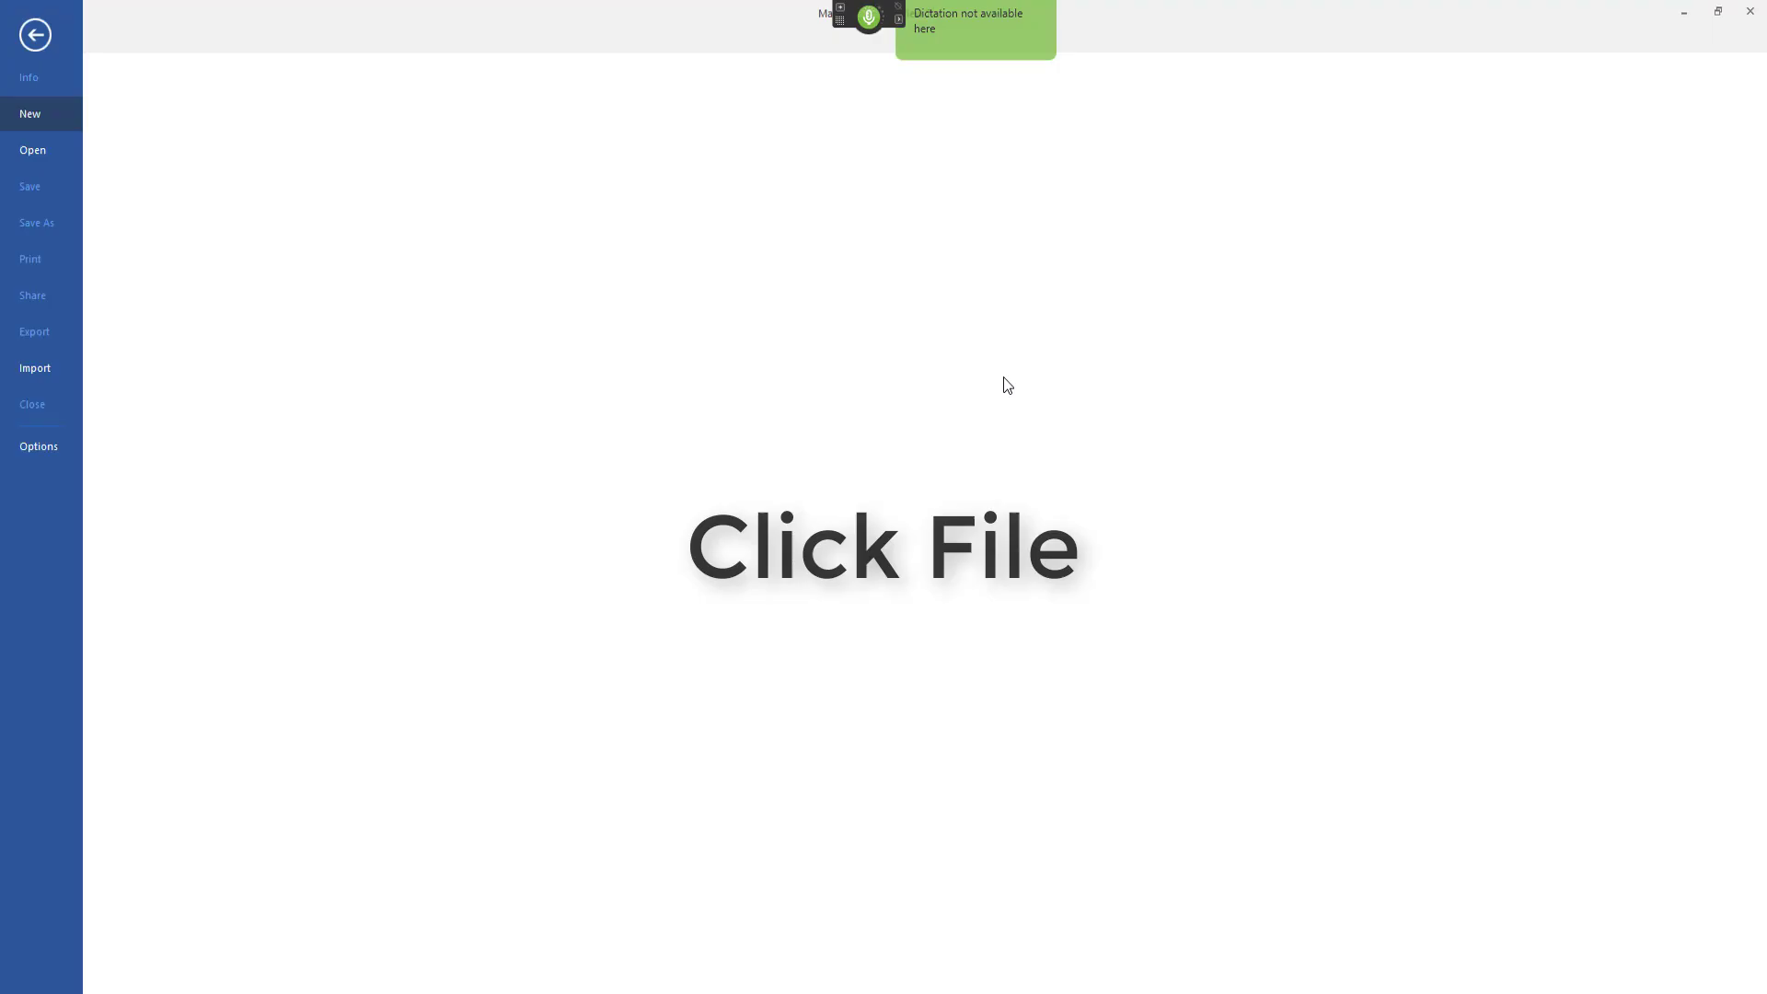
{"action": "key", "text": "Tab"}
{"action": "key", "text": "Tab"}
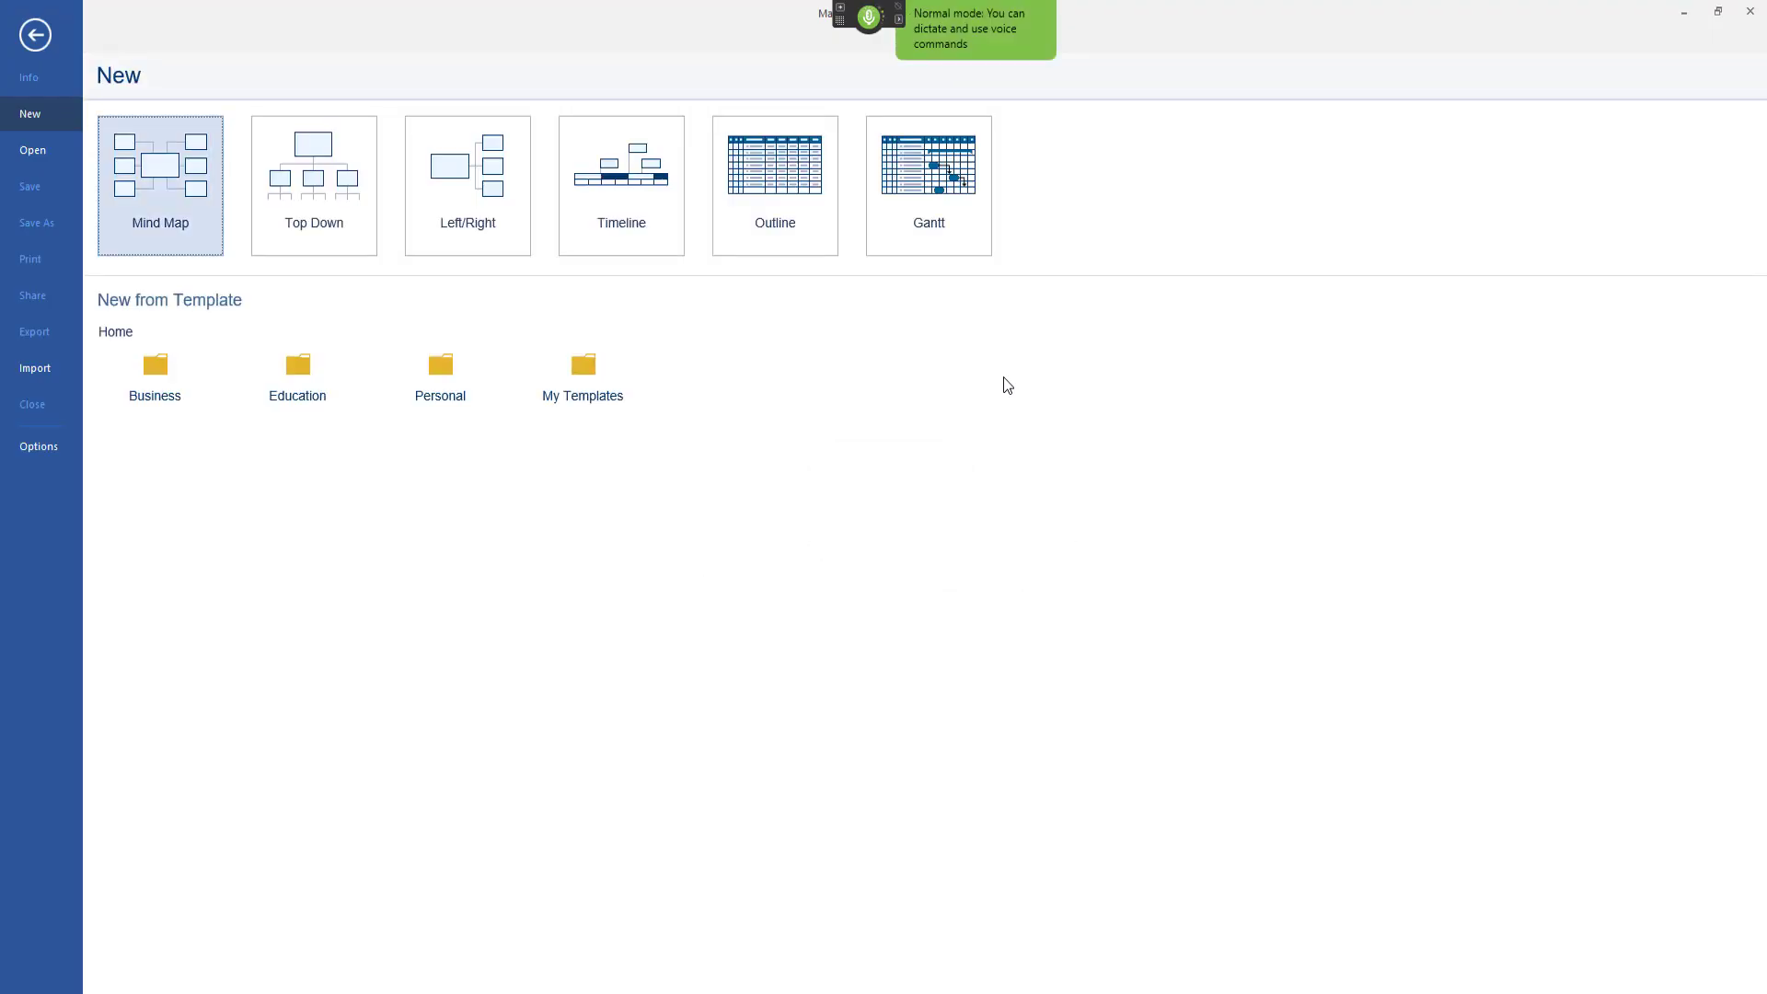
{"action": "key", "text": "Right"}
{"action": "key", "text": "Right"}
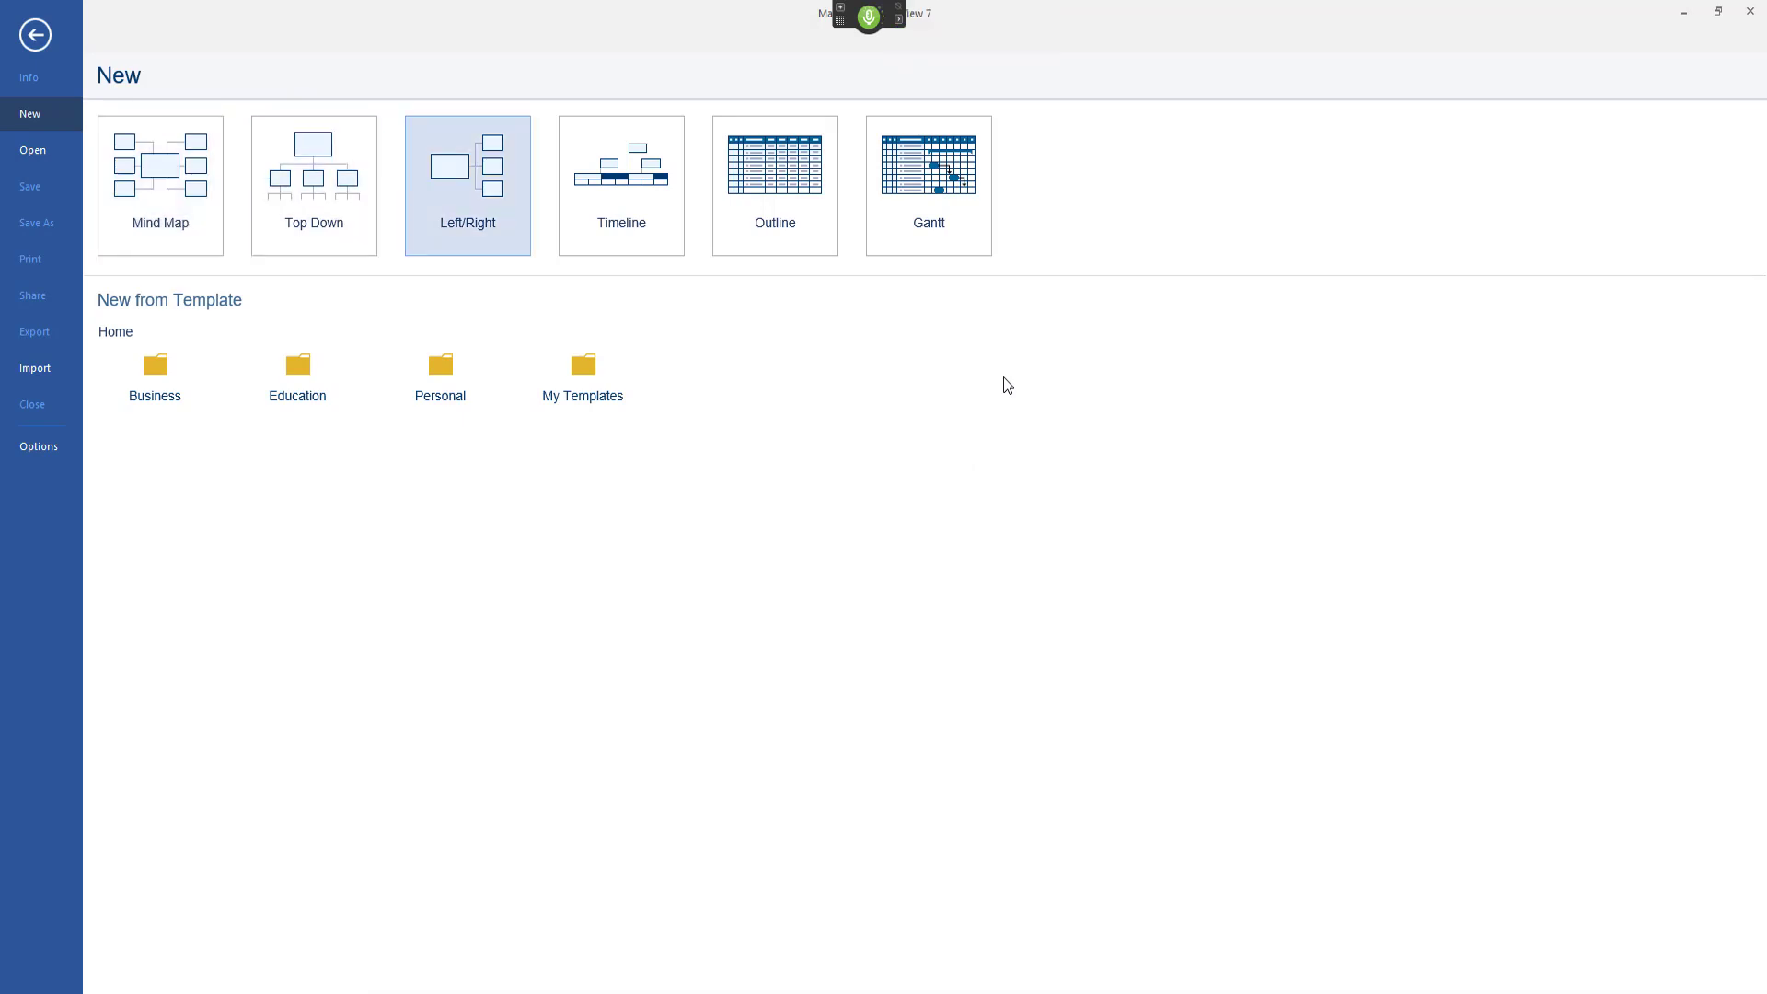
{"action": "key", "text": "Left"}
{"action": "key", "text": "Left"}
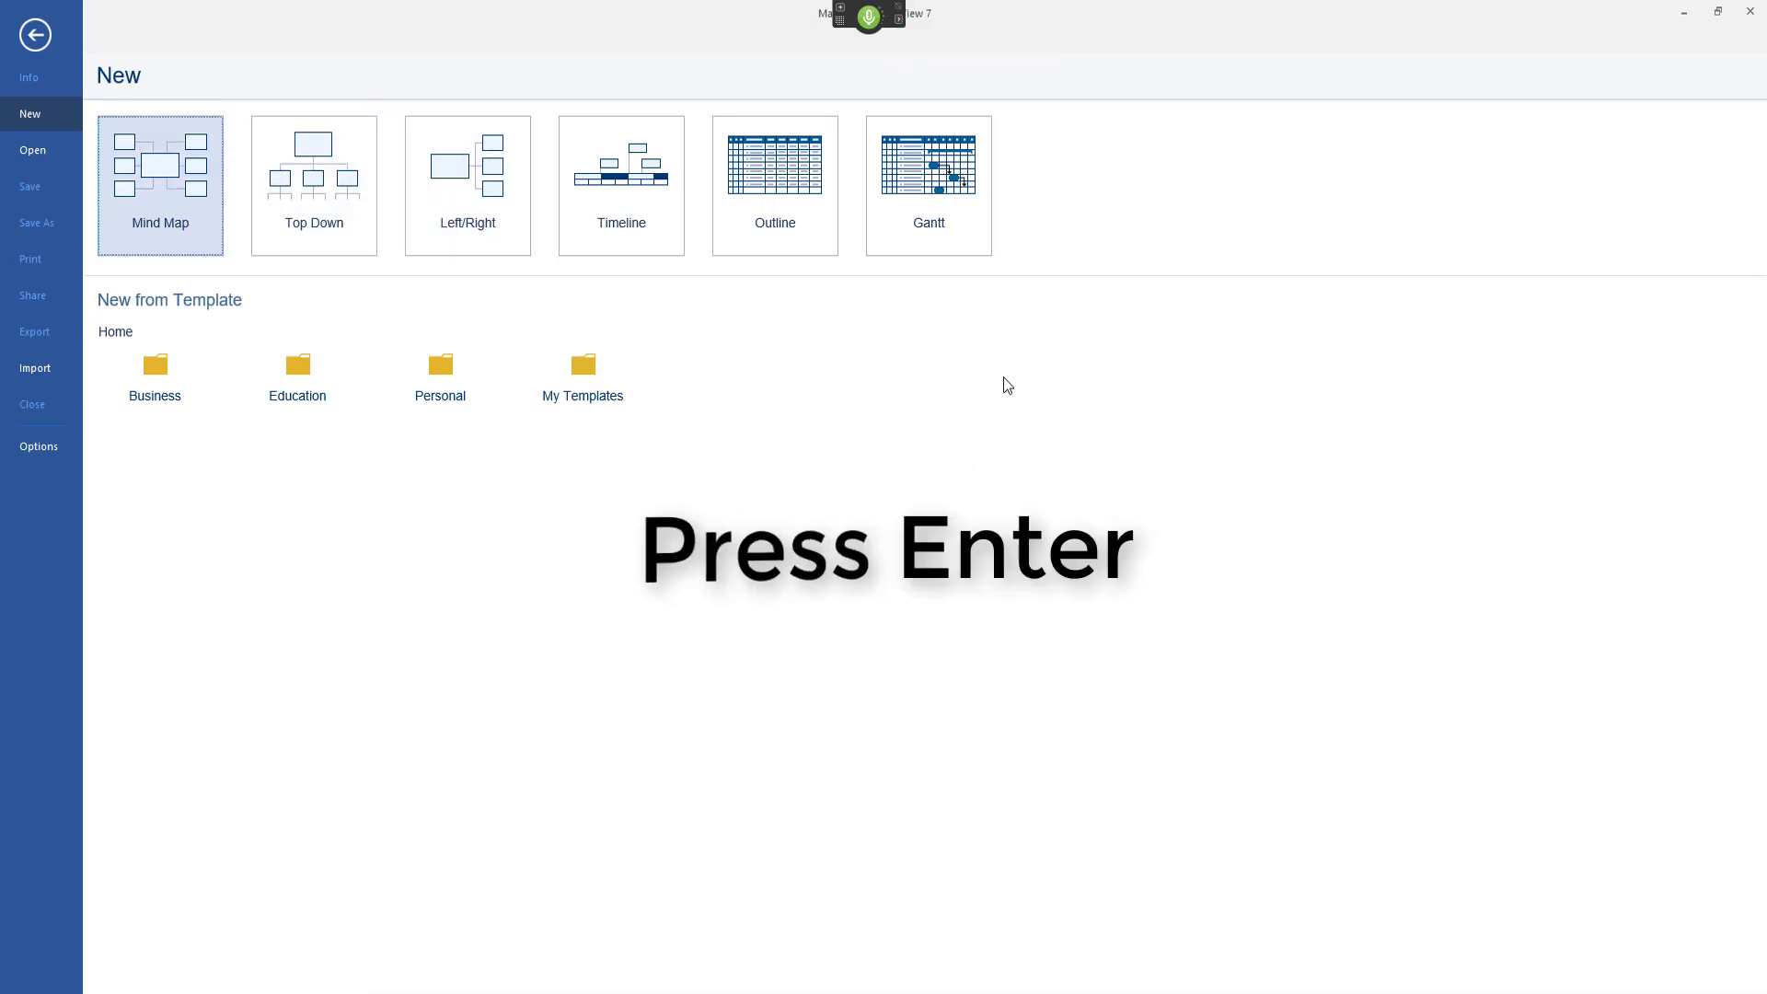
{"action": "key", "text": "Return"}
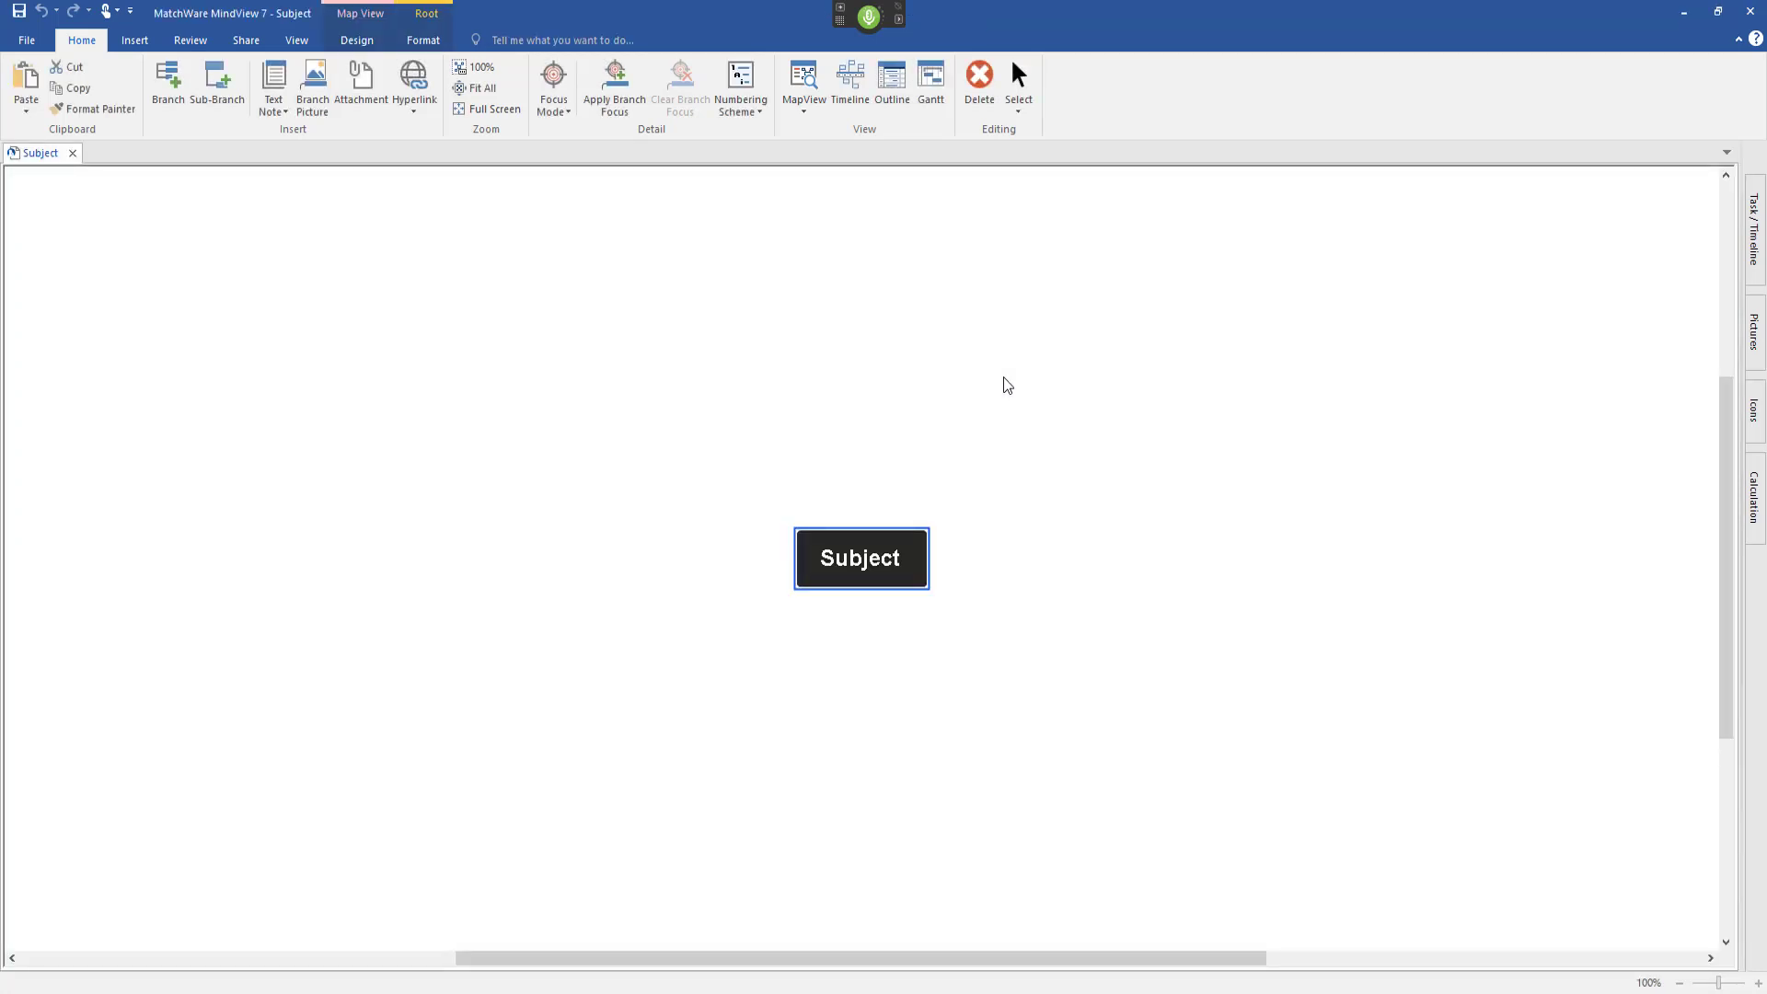
Name the central topic 'Psychology' and start a new main branch.
{"action": "type", "text": "psychology"}
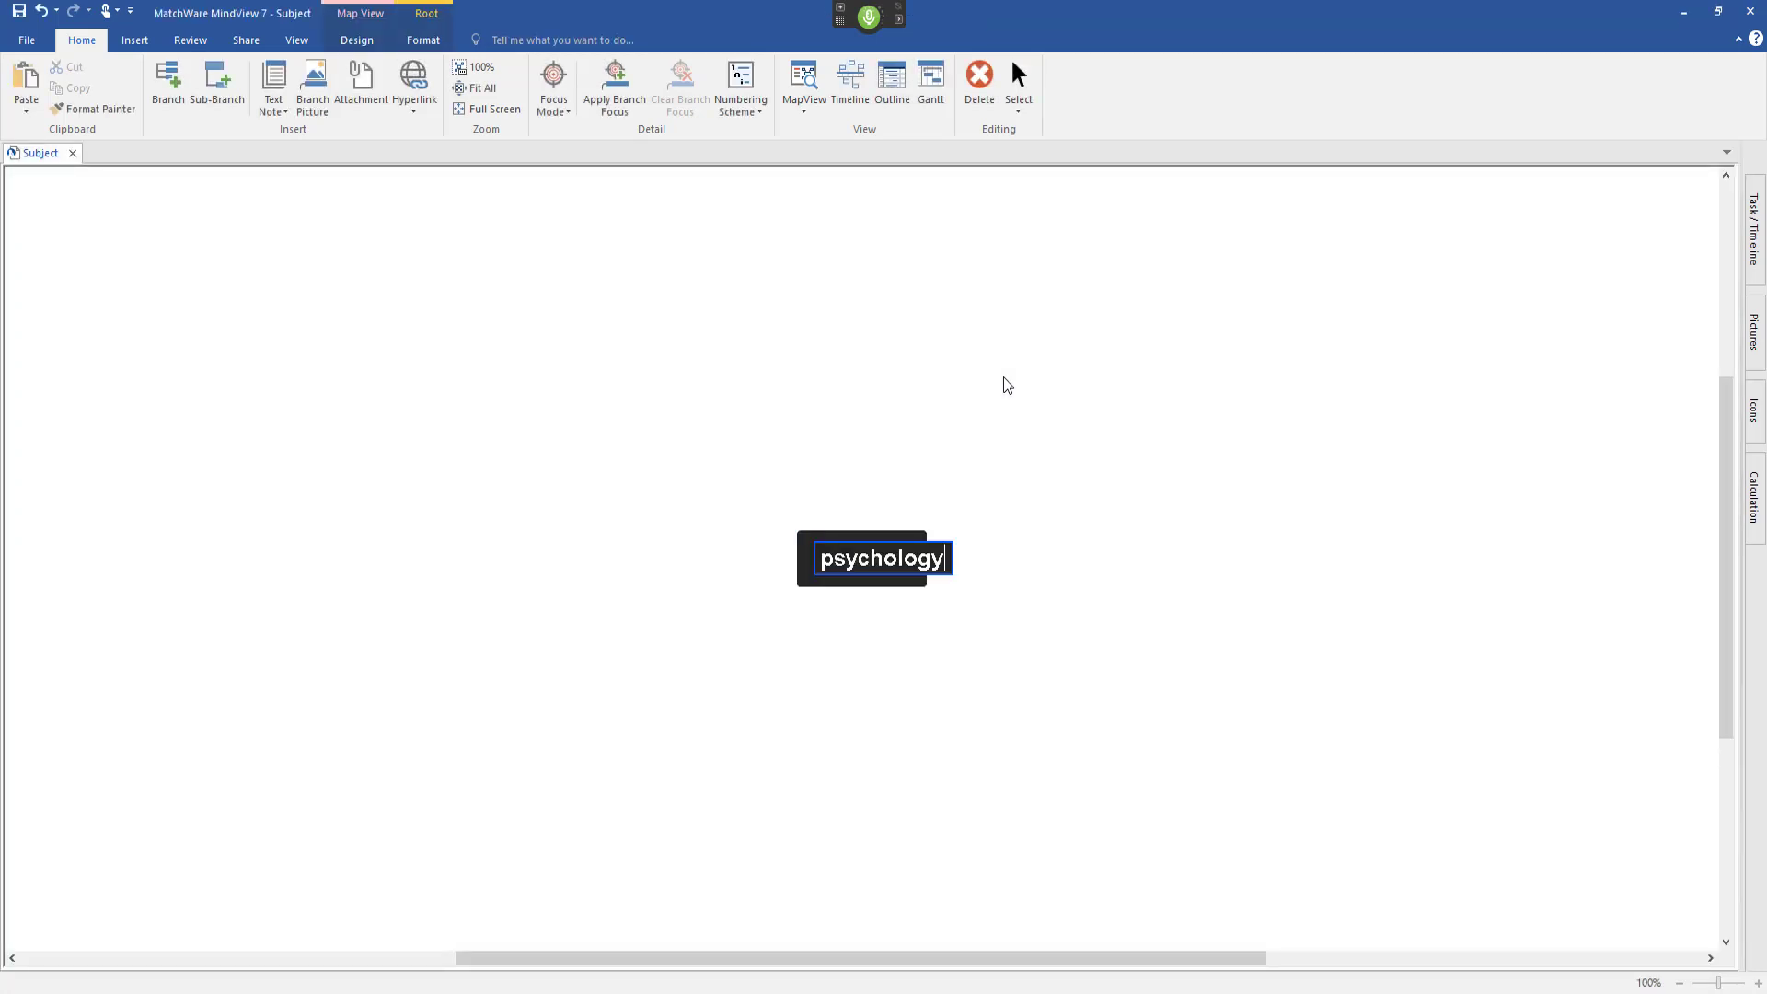
{"action": "key", "text": "Return"}
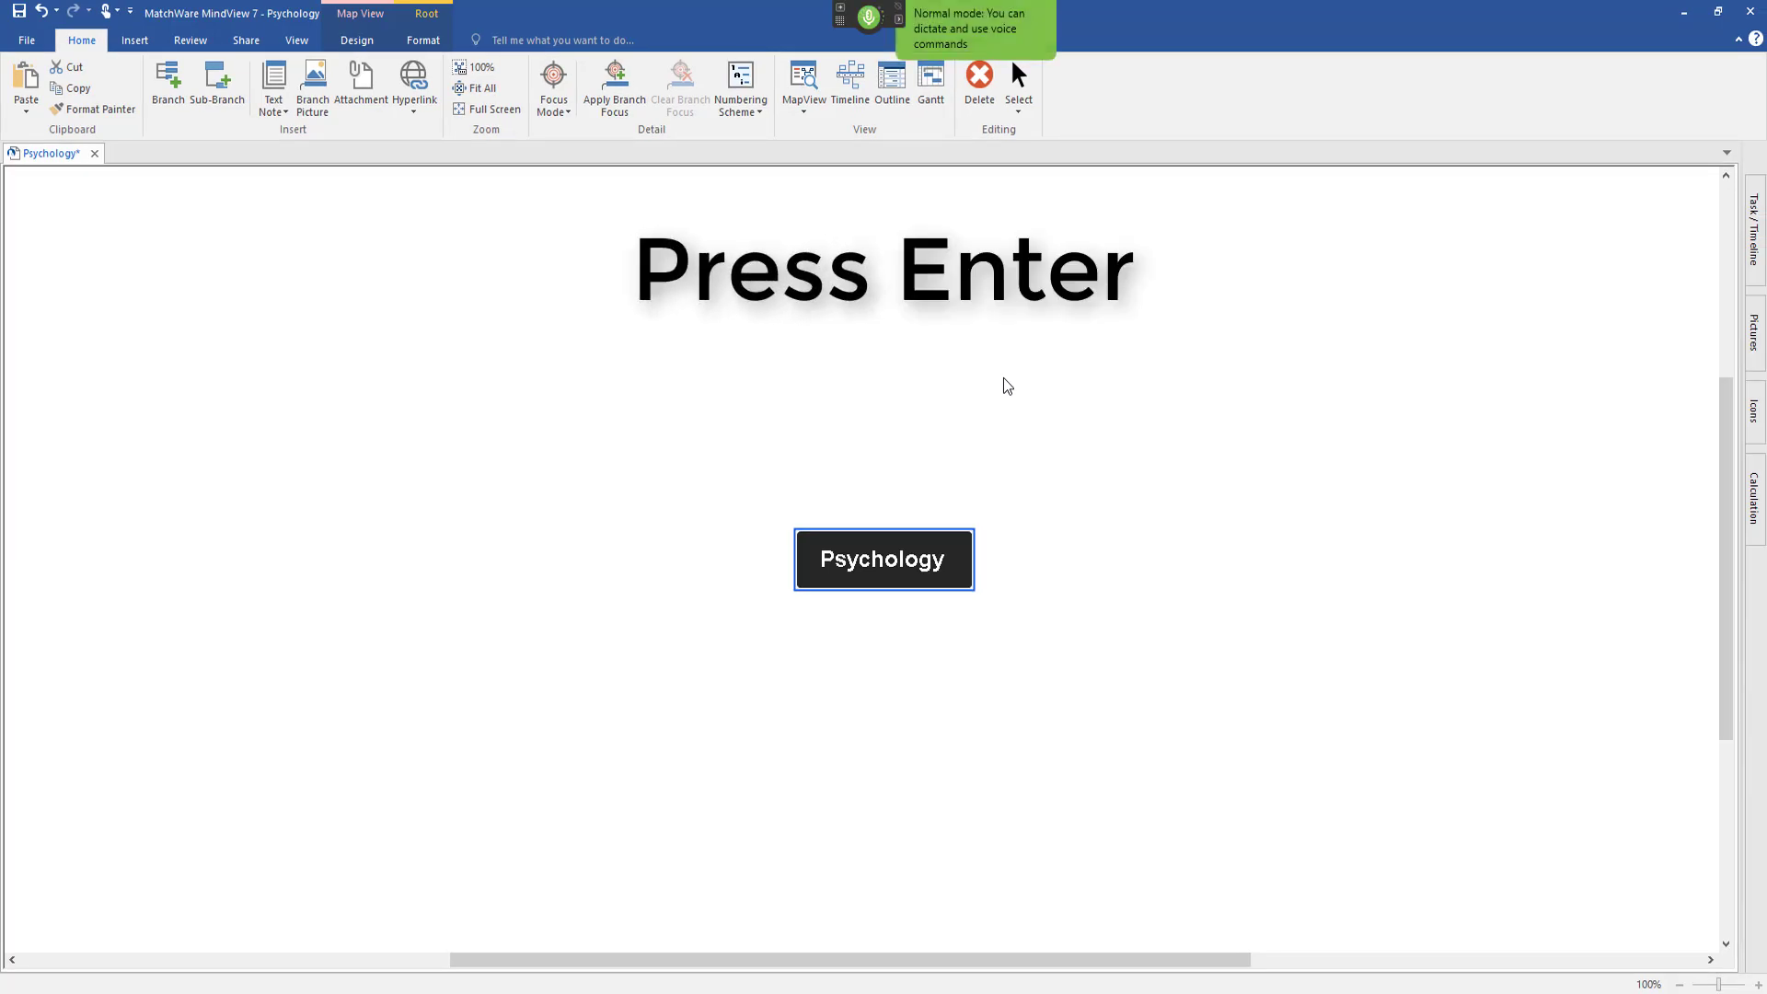
{"action": "key", "text": "Return"}
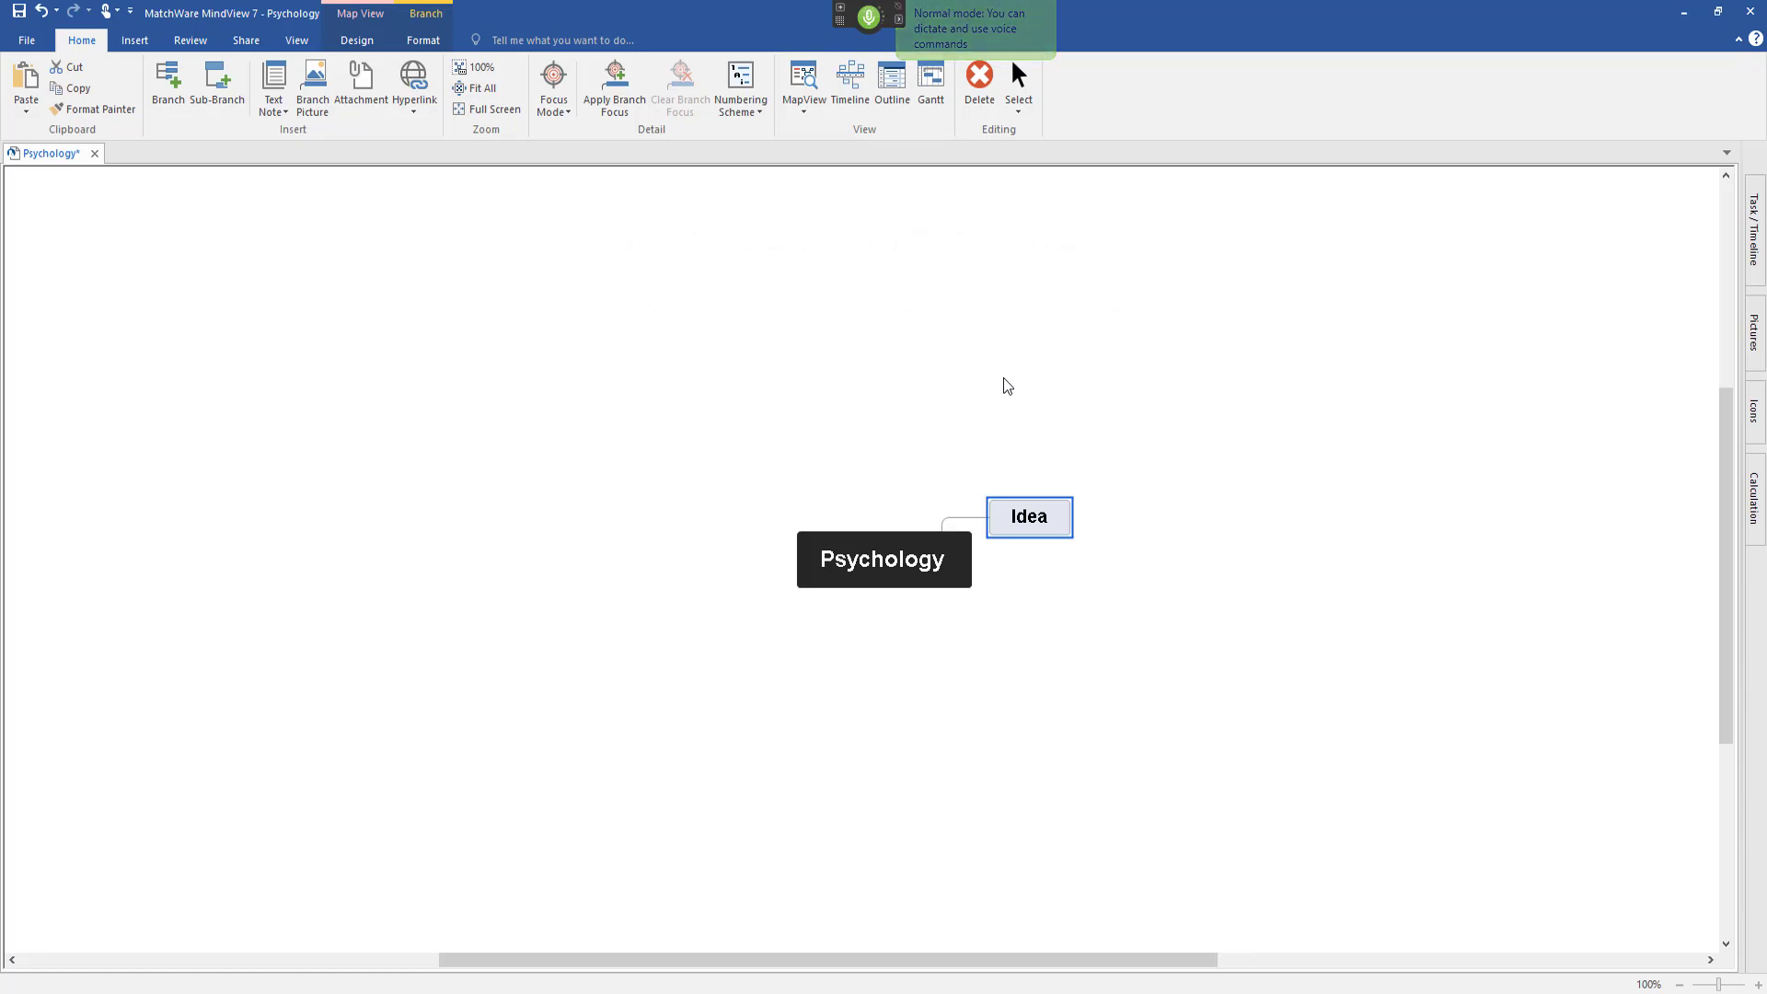
Label two main branches off Psychology 'Cognitive' and 'Memory'.
{"action": "type", "text": "Cognitive"}
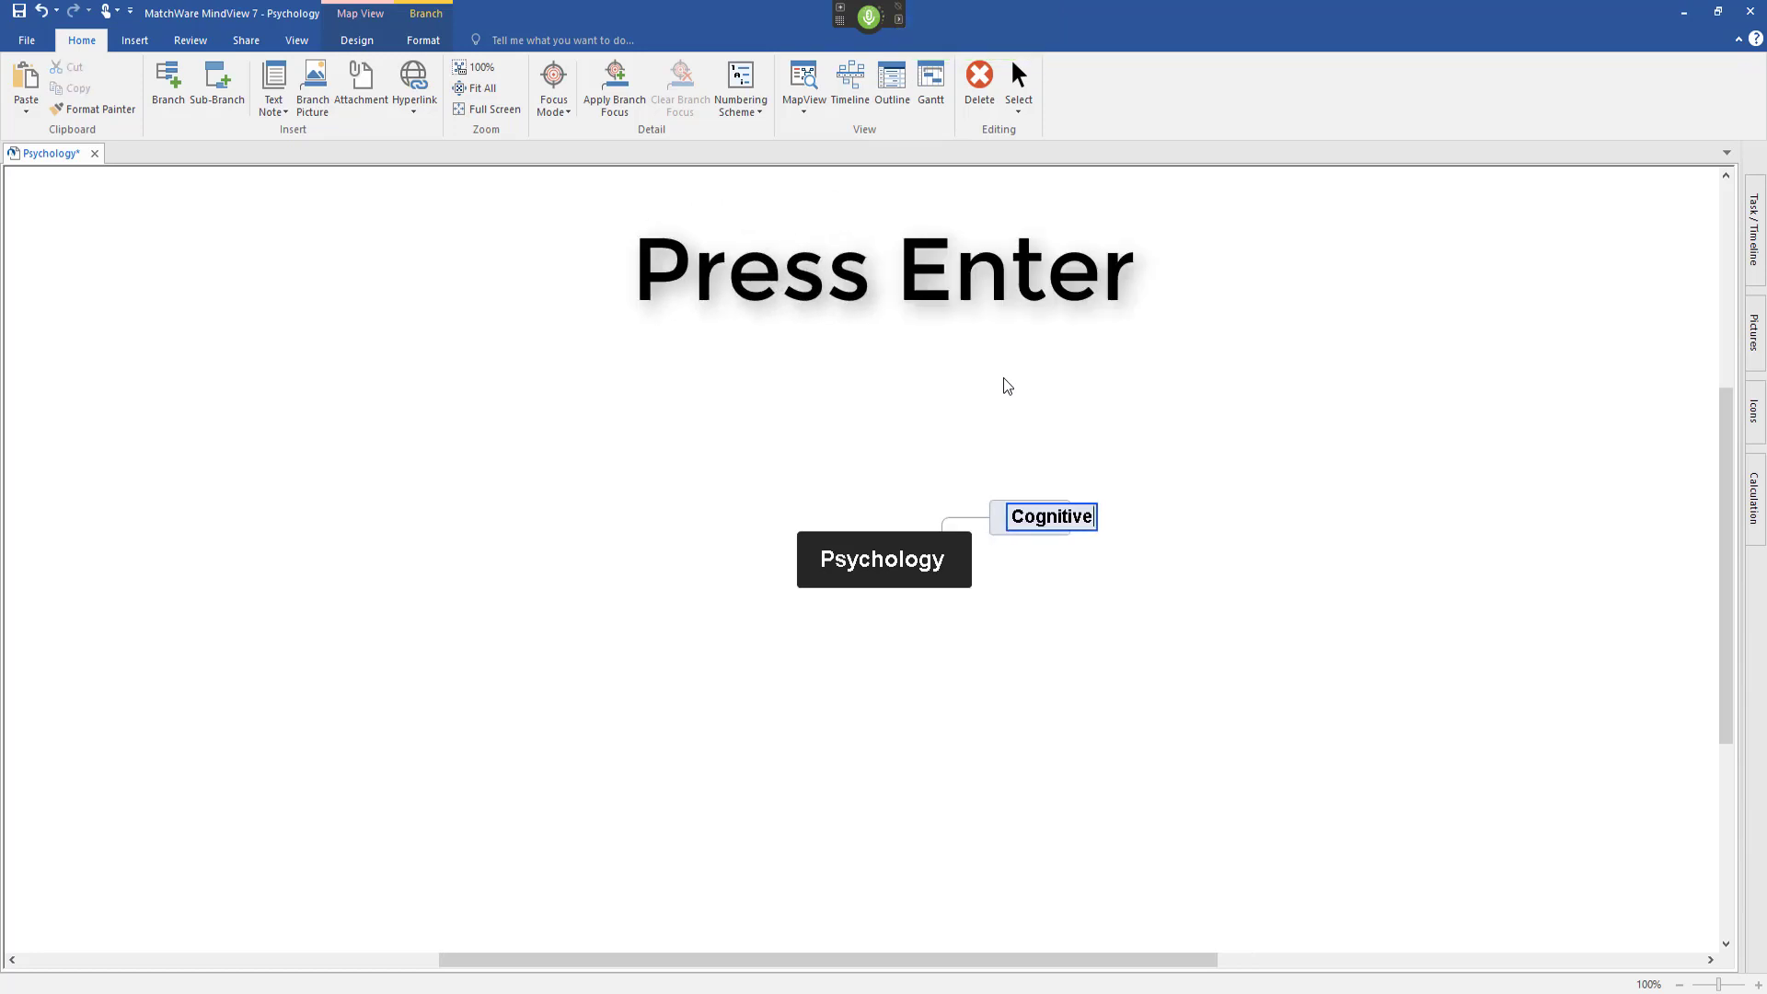
{"action": "key", "text": "Return"}
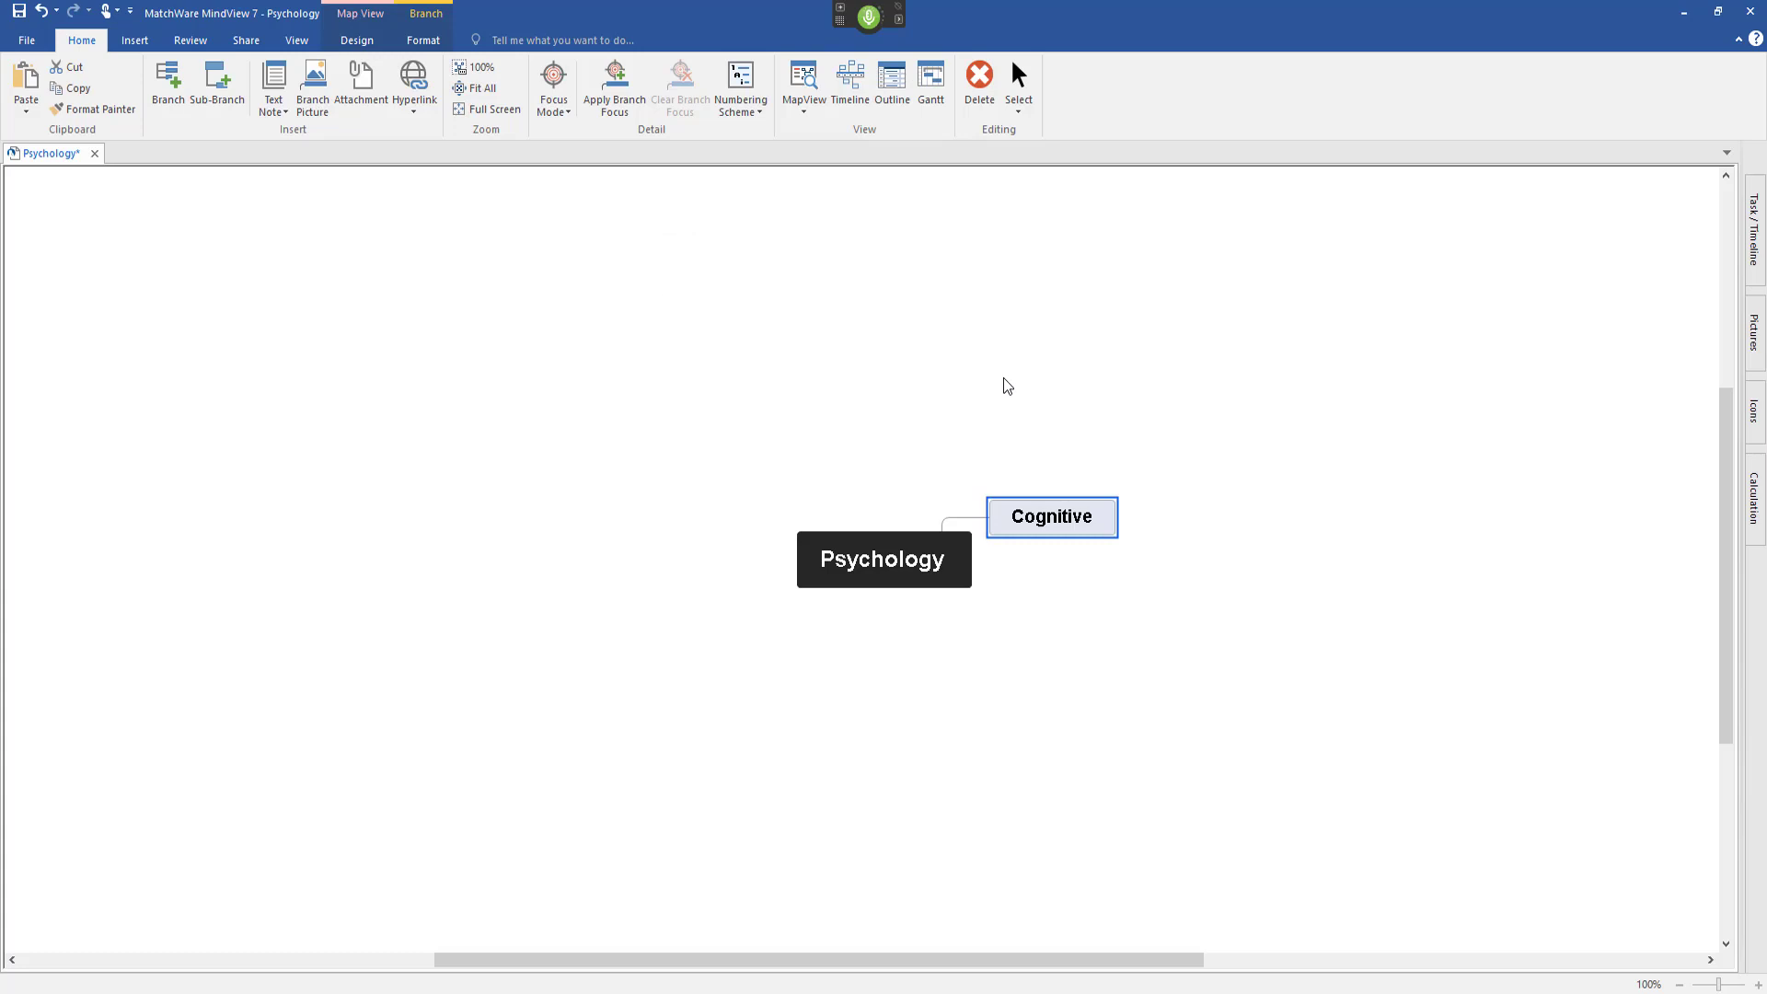
{"action": "key", "text": "Return"}
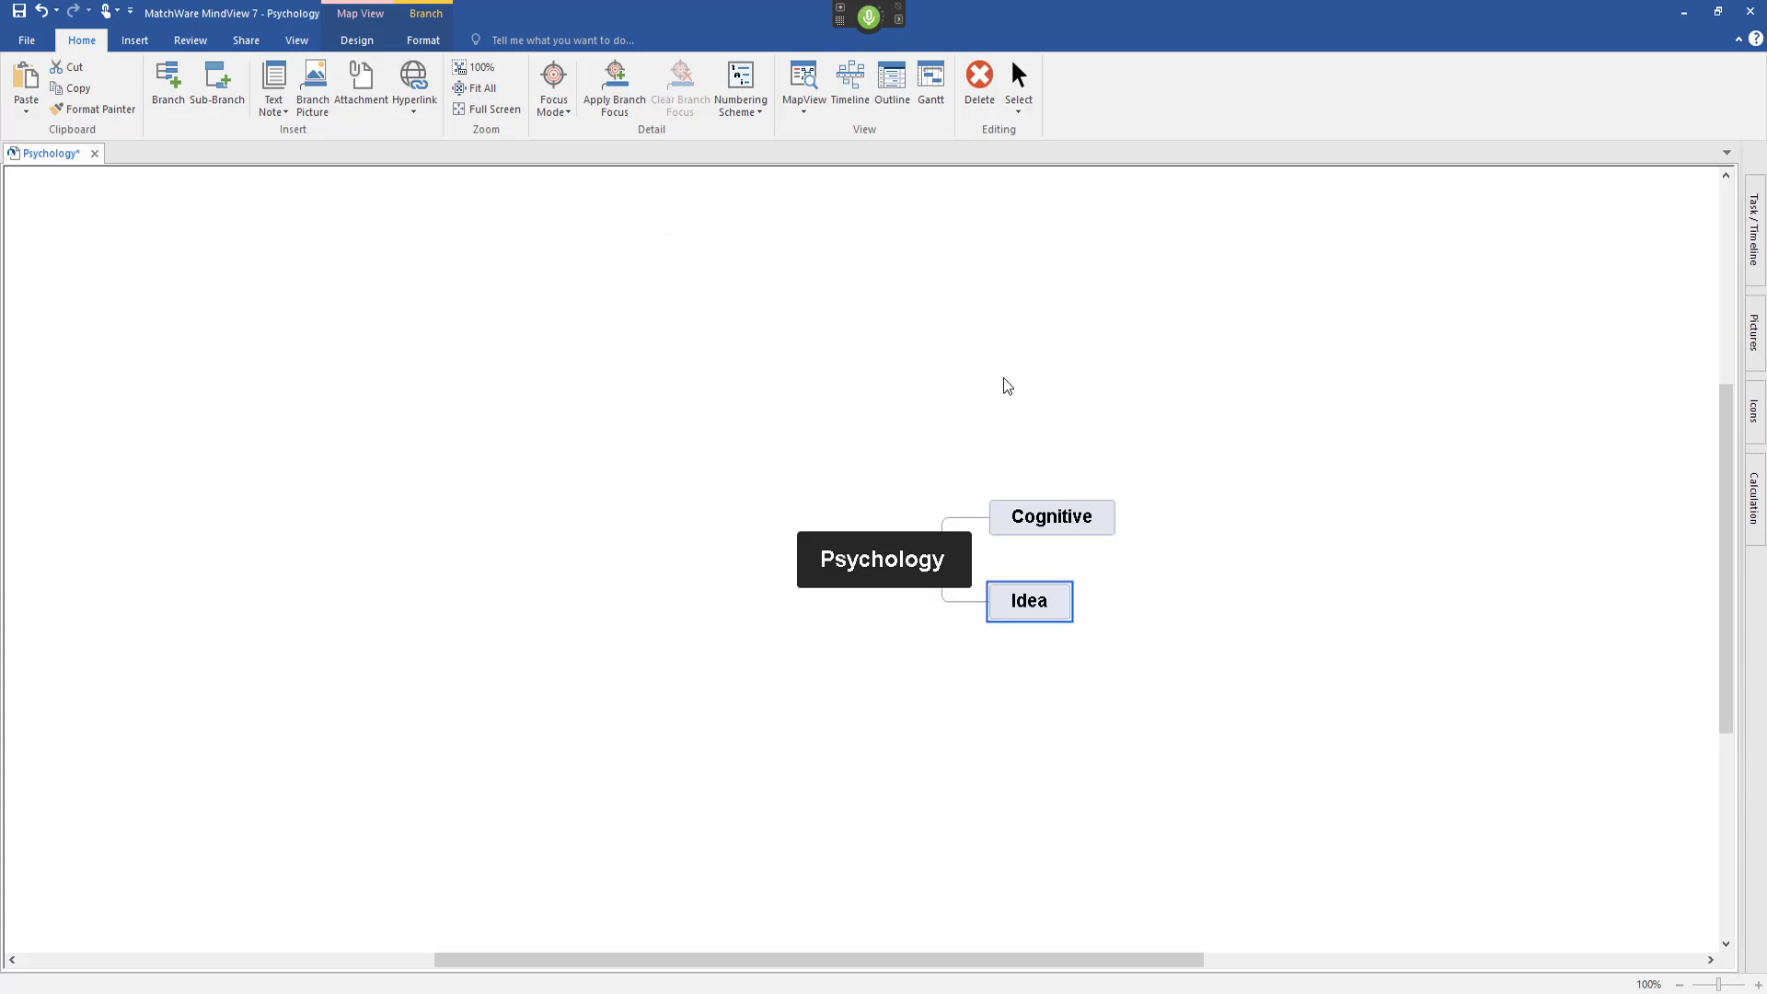
{"action": "type", "text": "Memory"}
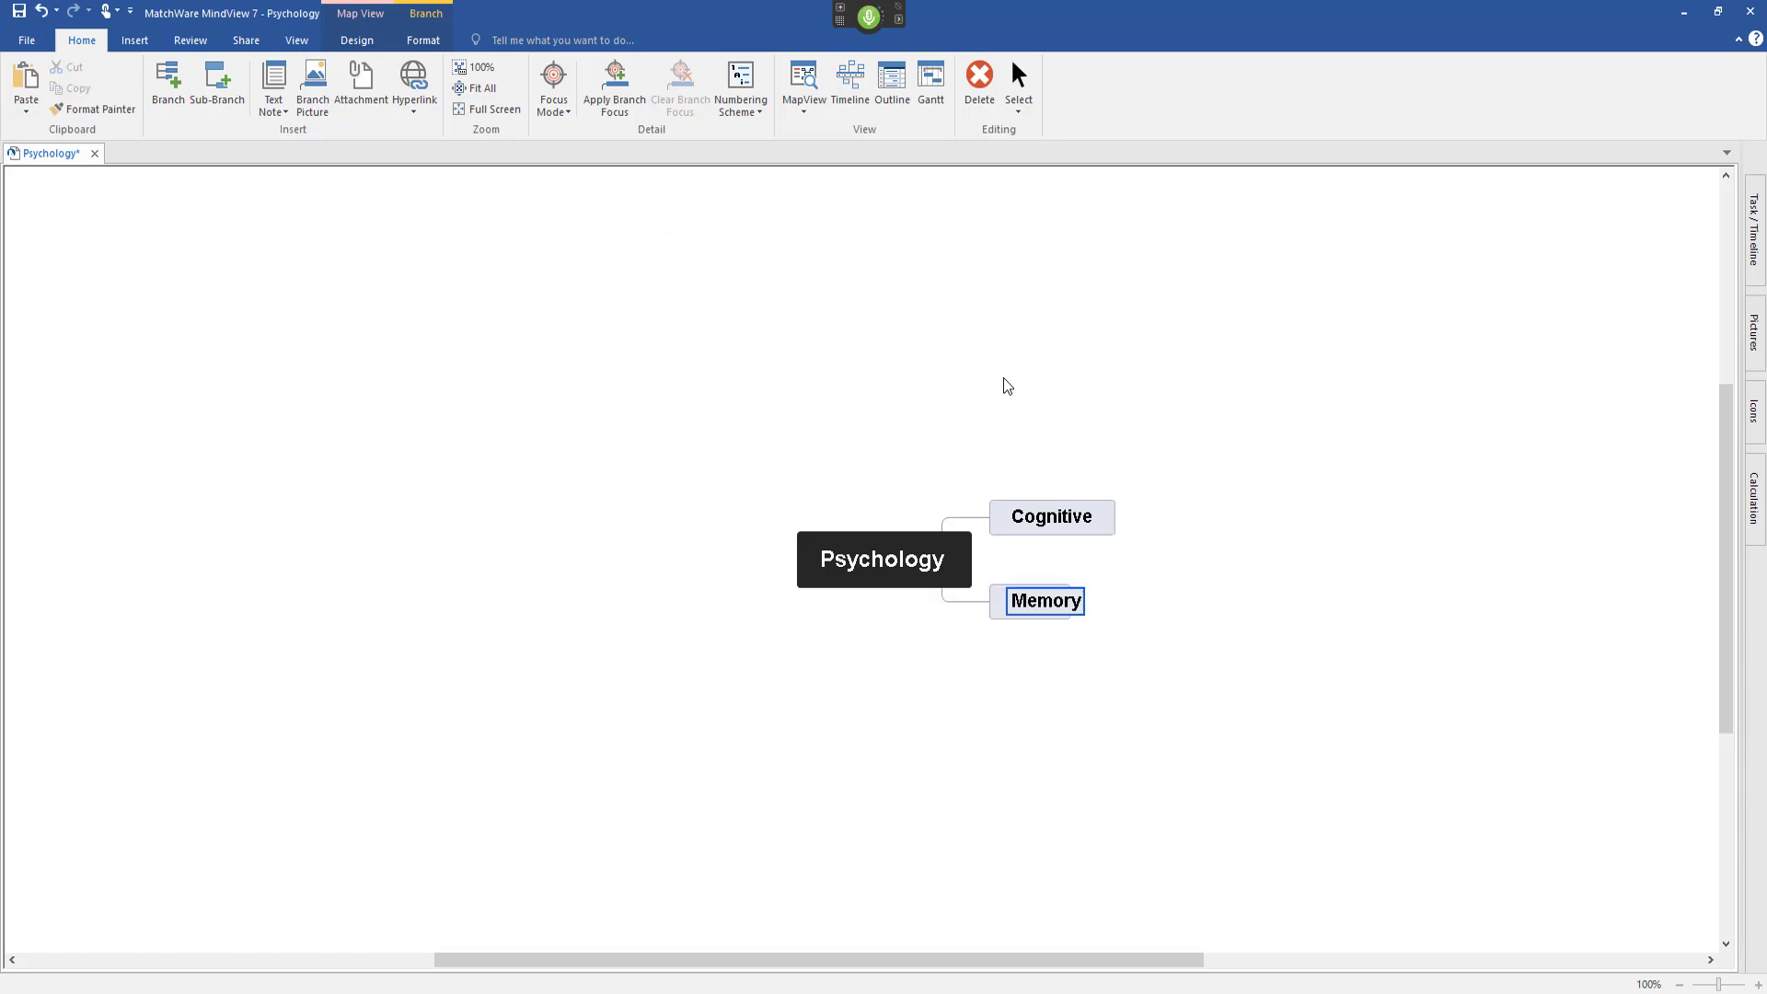
{"action": "key", "text": "Return"}
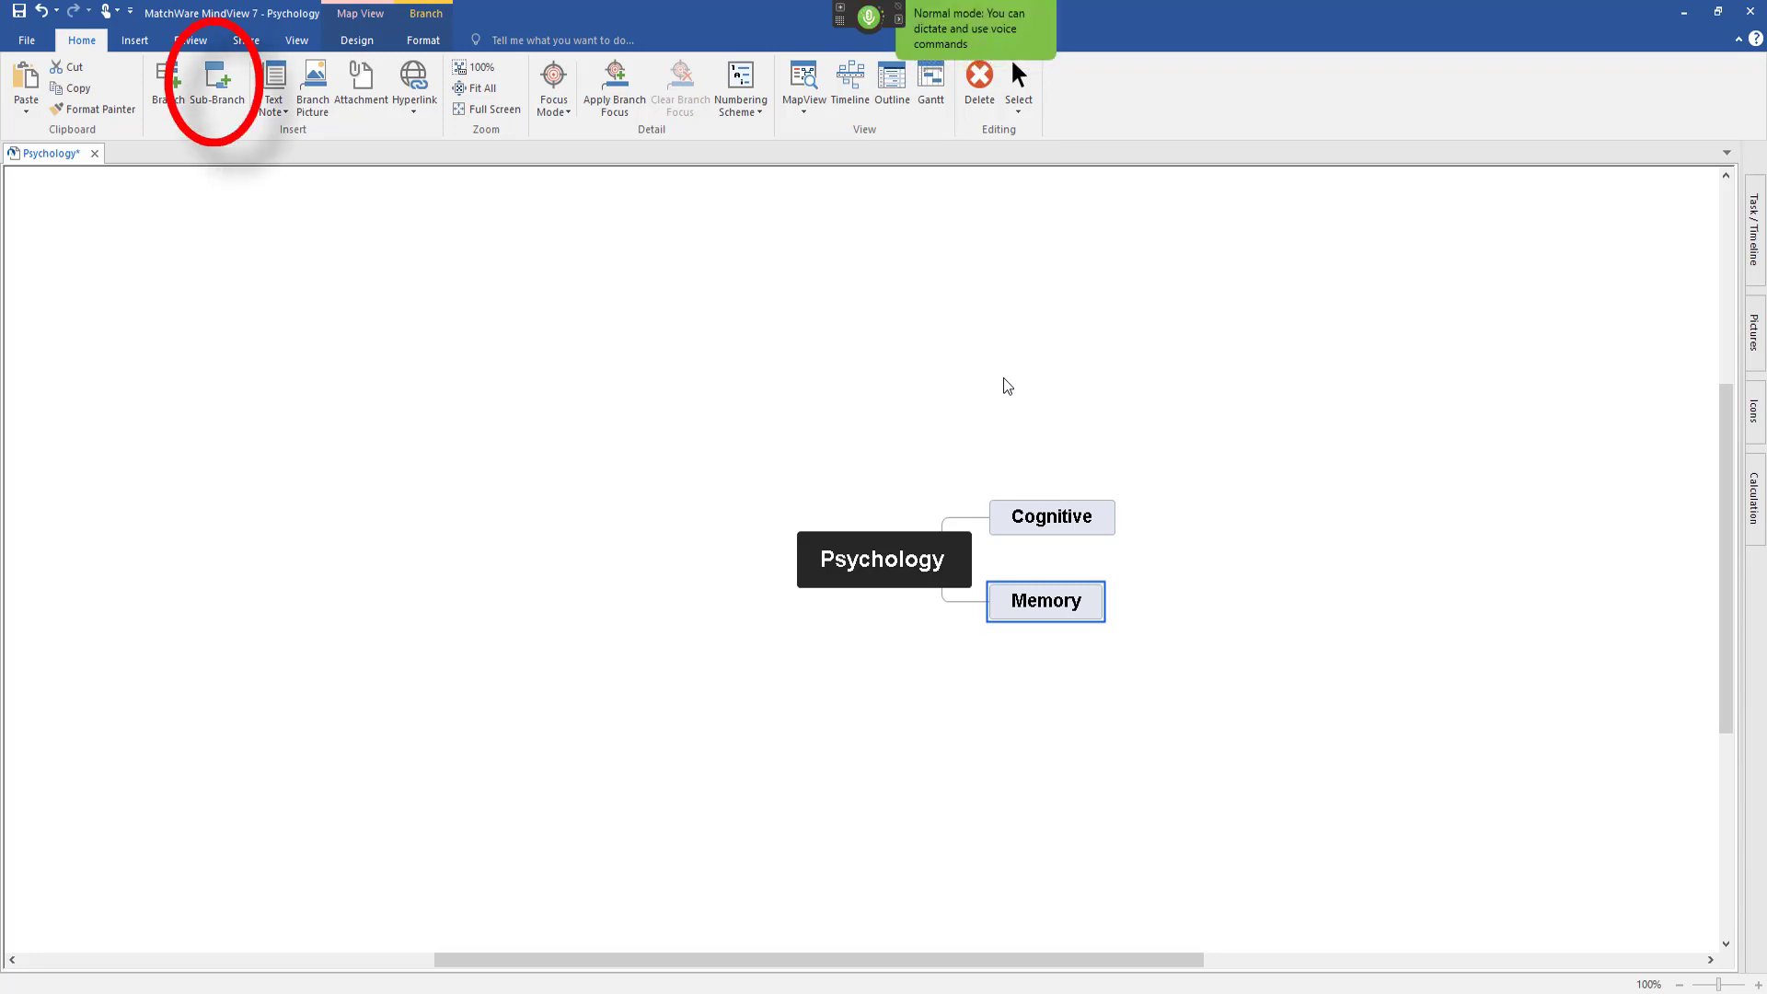
Insert 'Short-term memory' and 'Long-term memory' as sub-branches beneath Memory.
{"action": "key", "text": "Insert"}
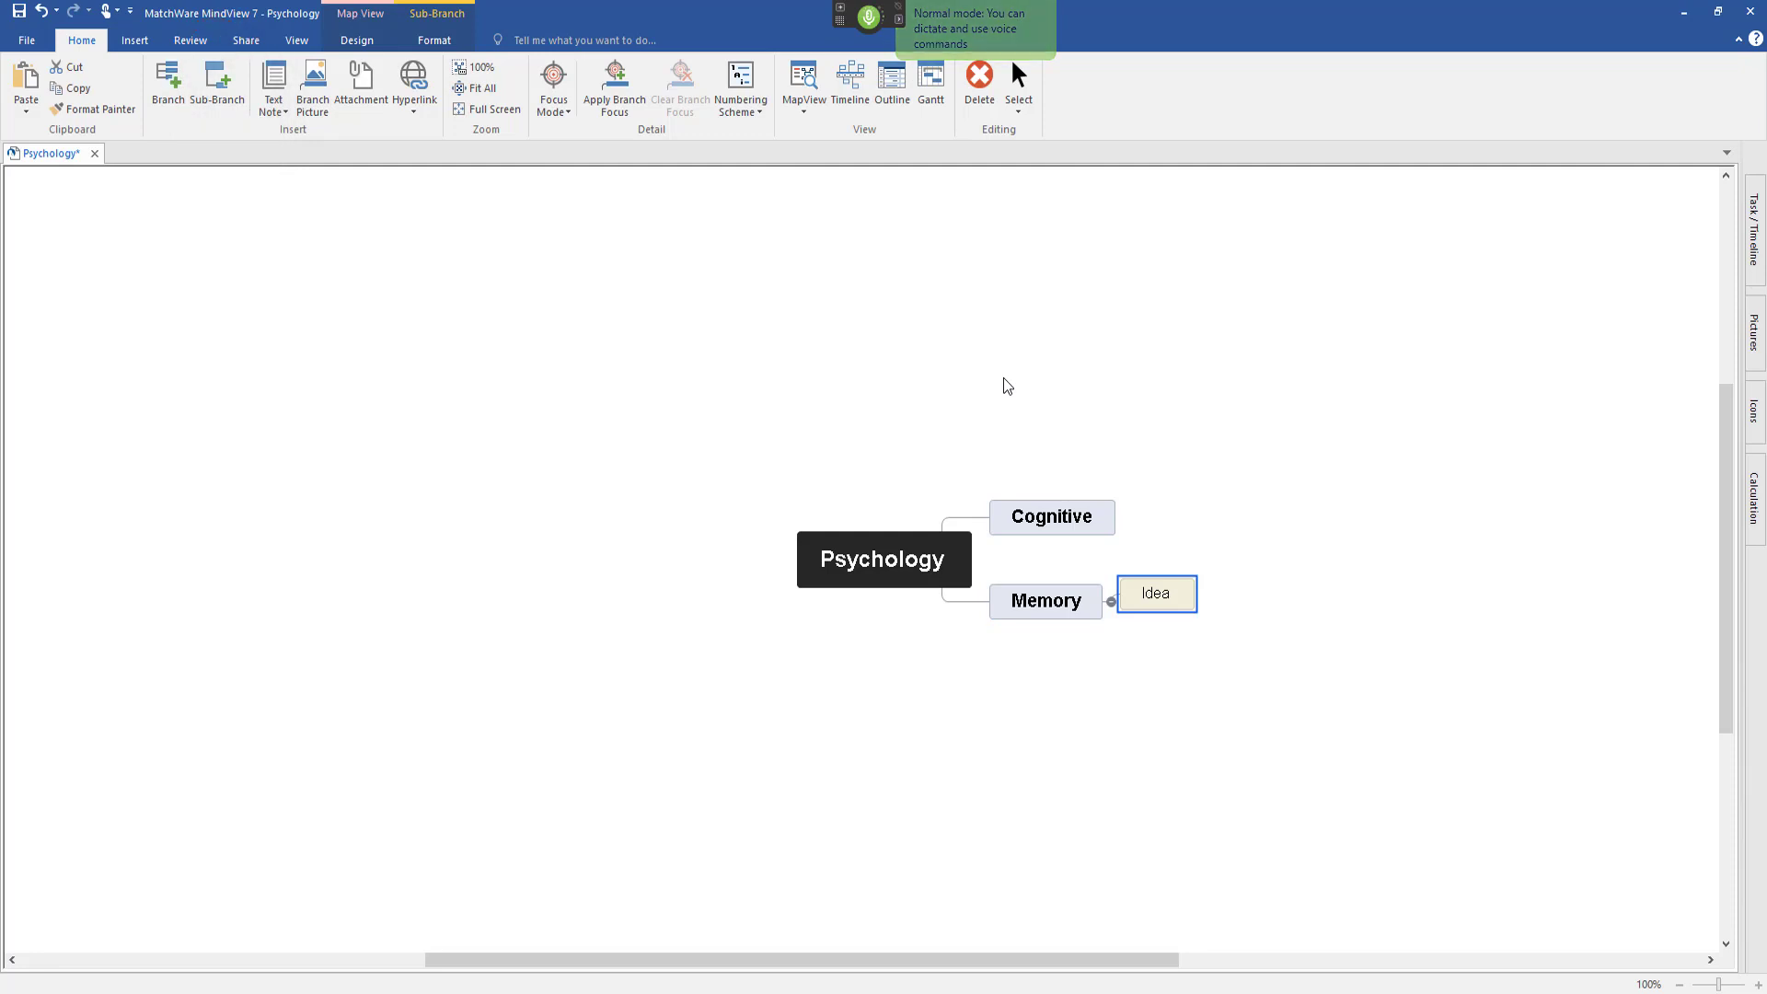
{"action": "type", "text": "Short-term memory"}
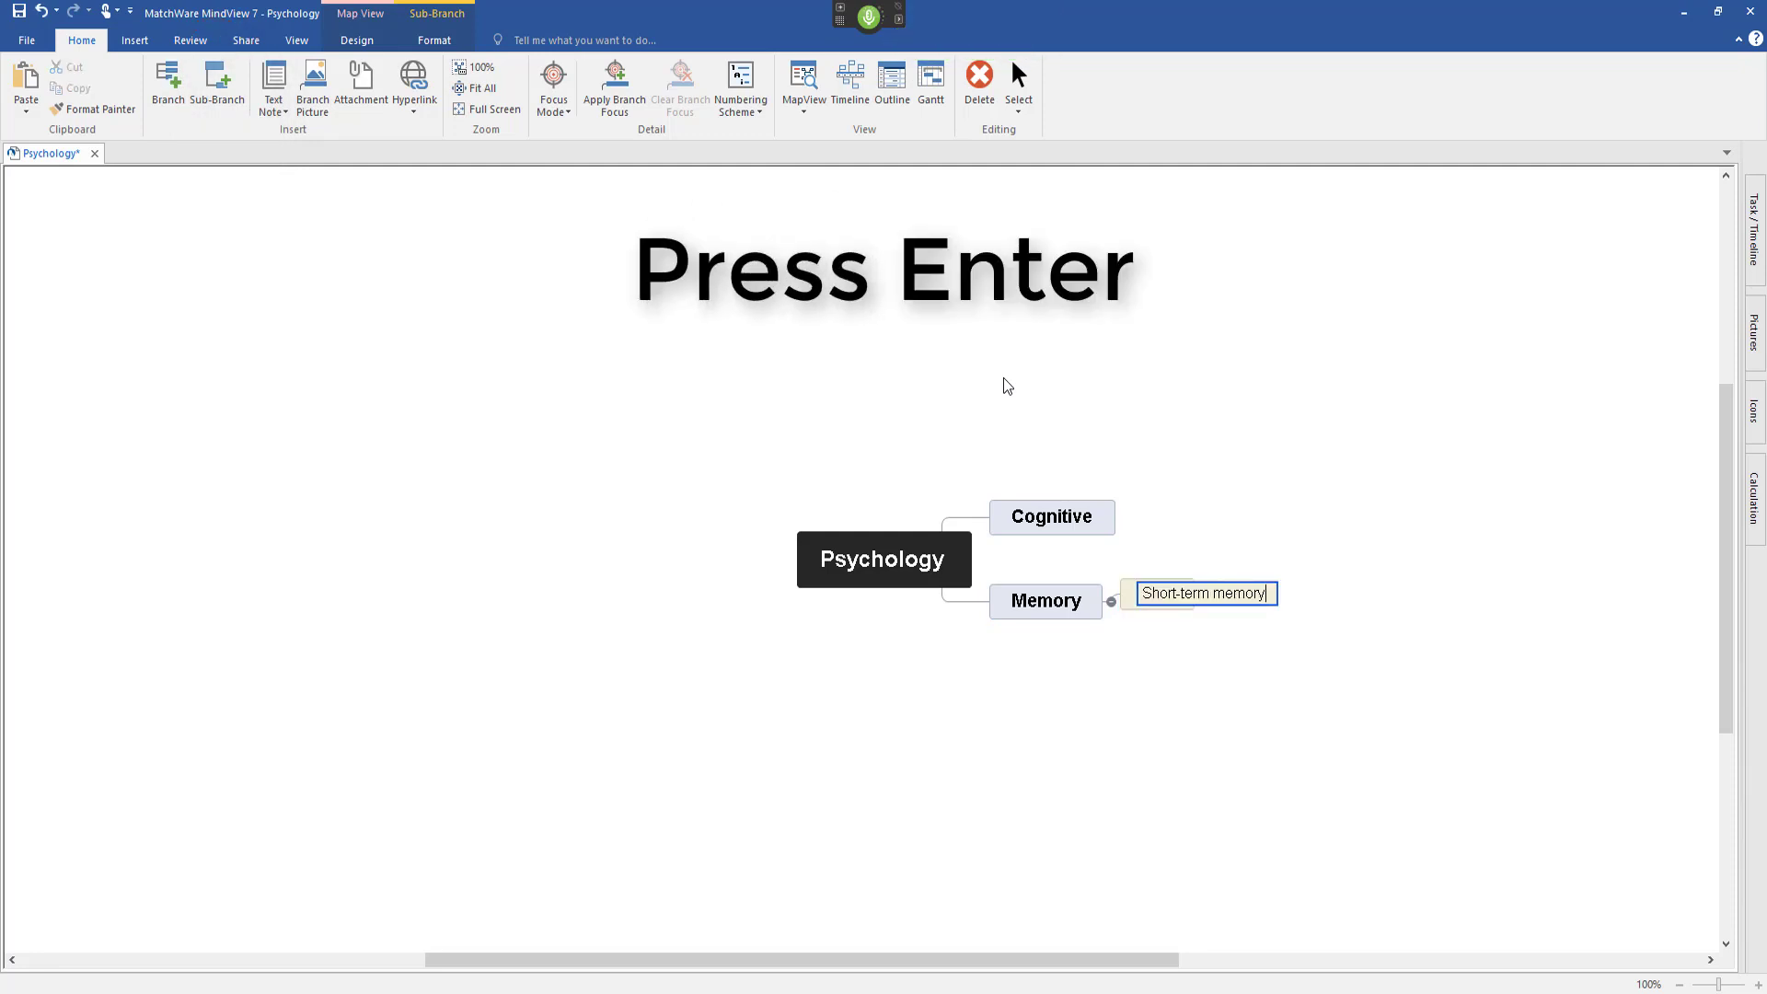
{"action": "key", "text": "Return"}
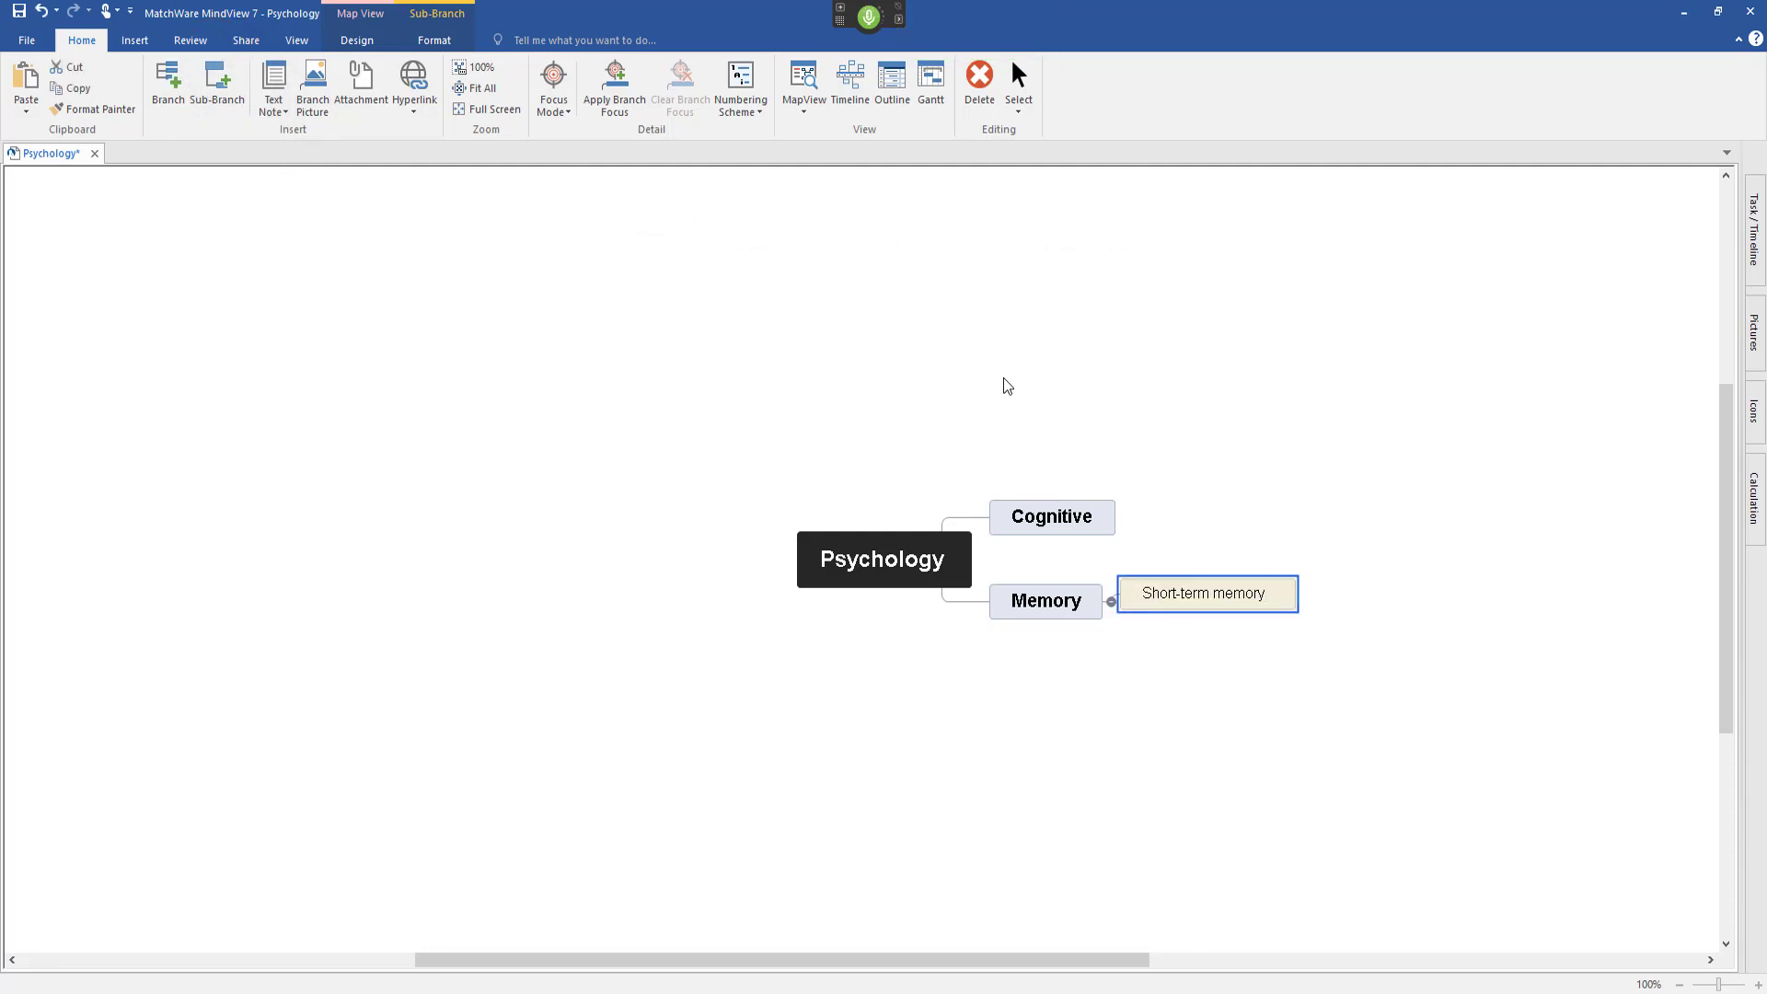
{"action": "key", "text": "Left"}
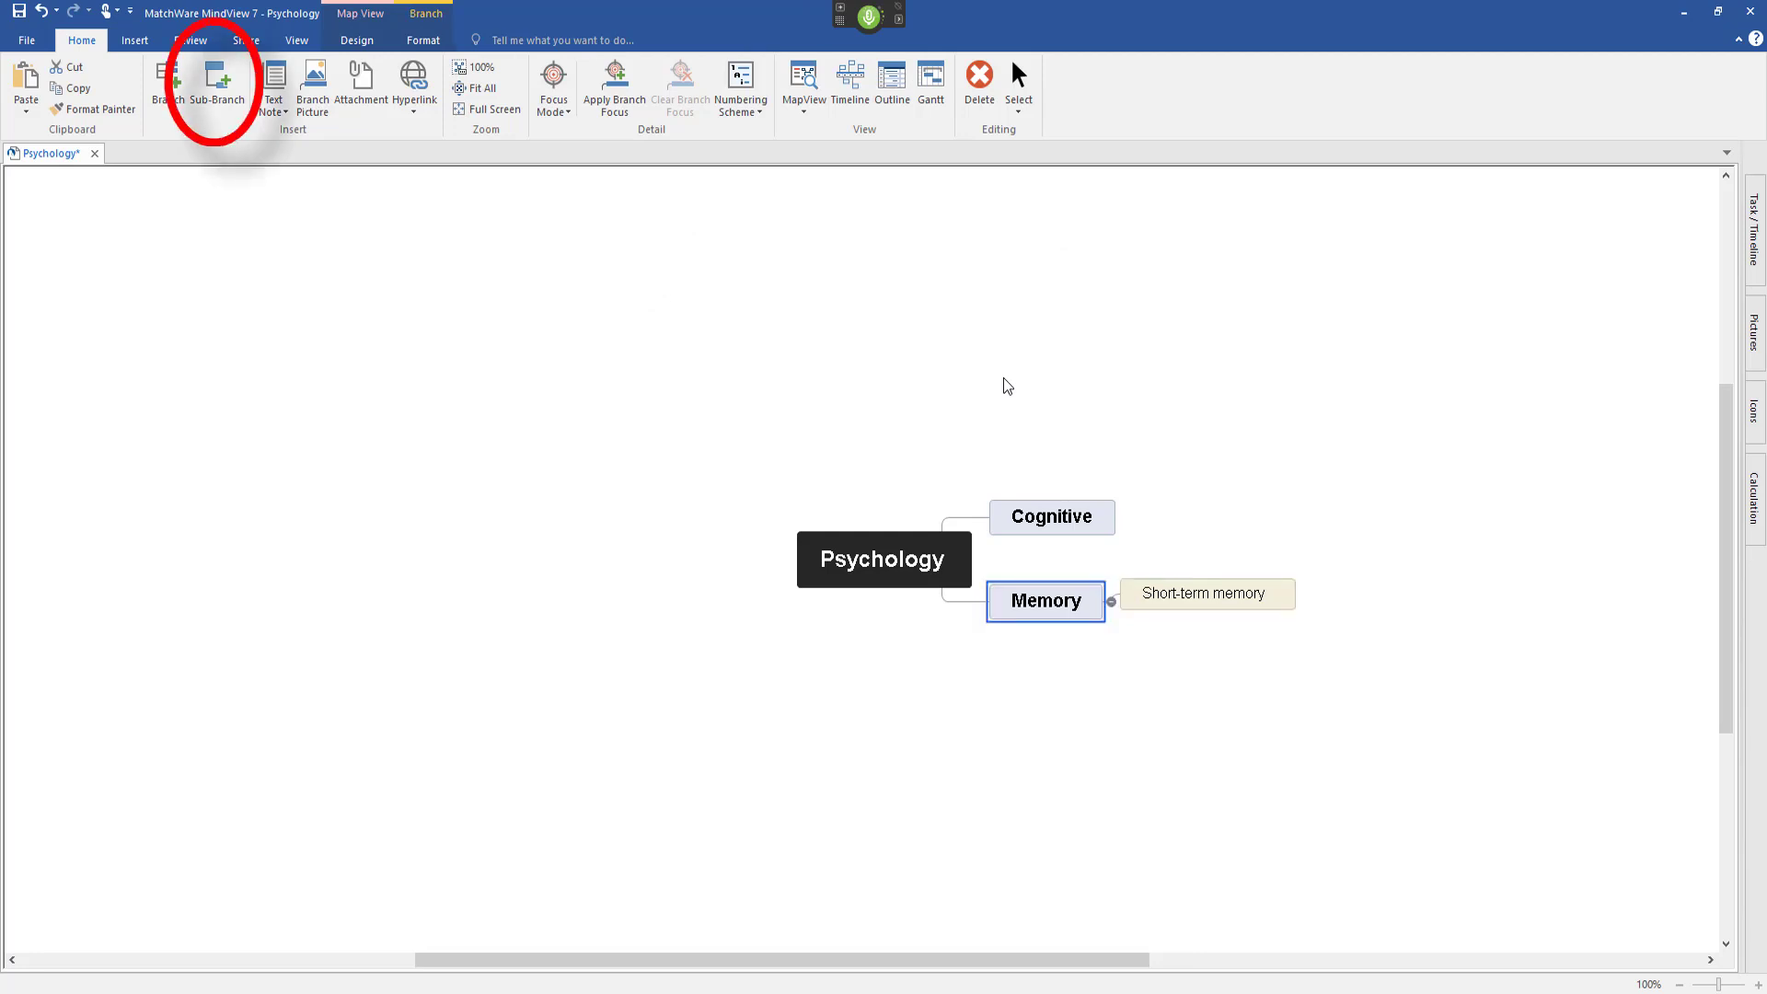
{"action": "key", "text": "Insert"}
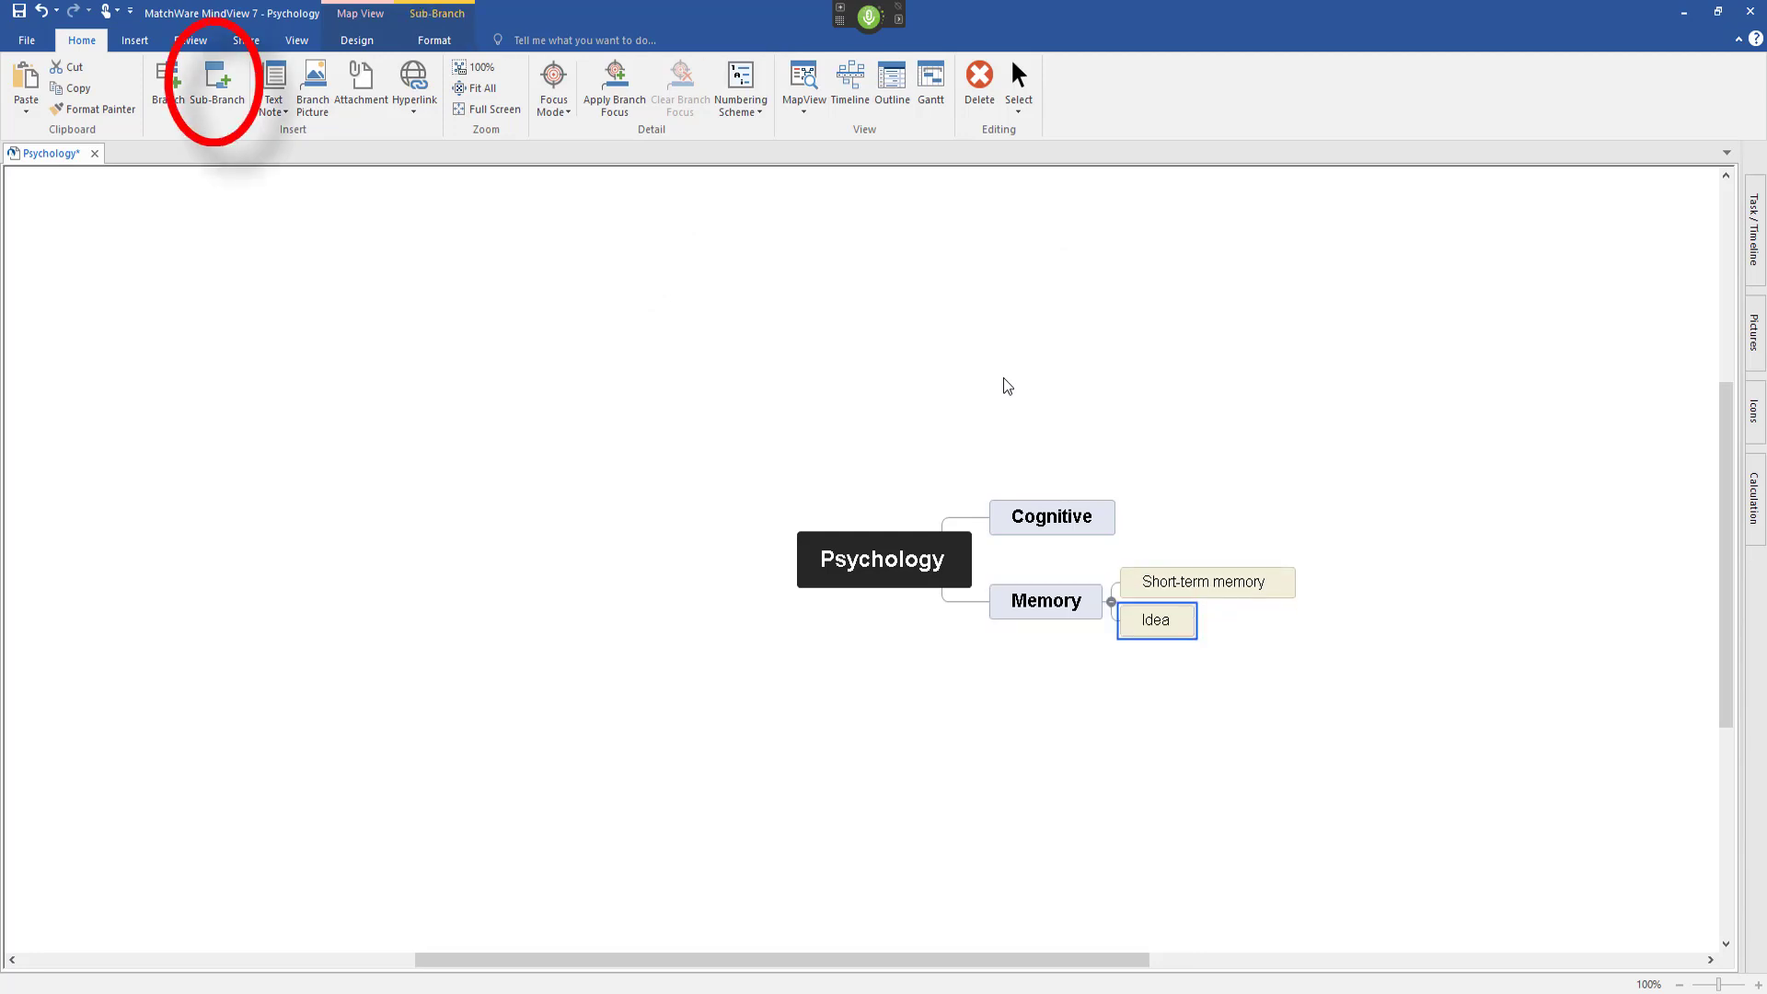
{"action": "type", "text": "Long-term memory"}
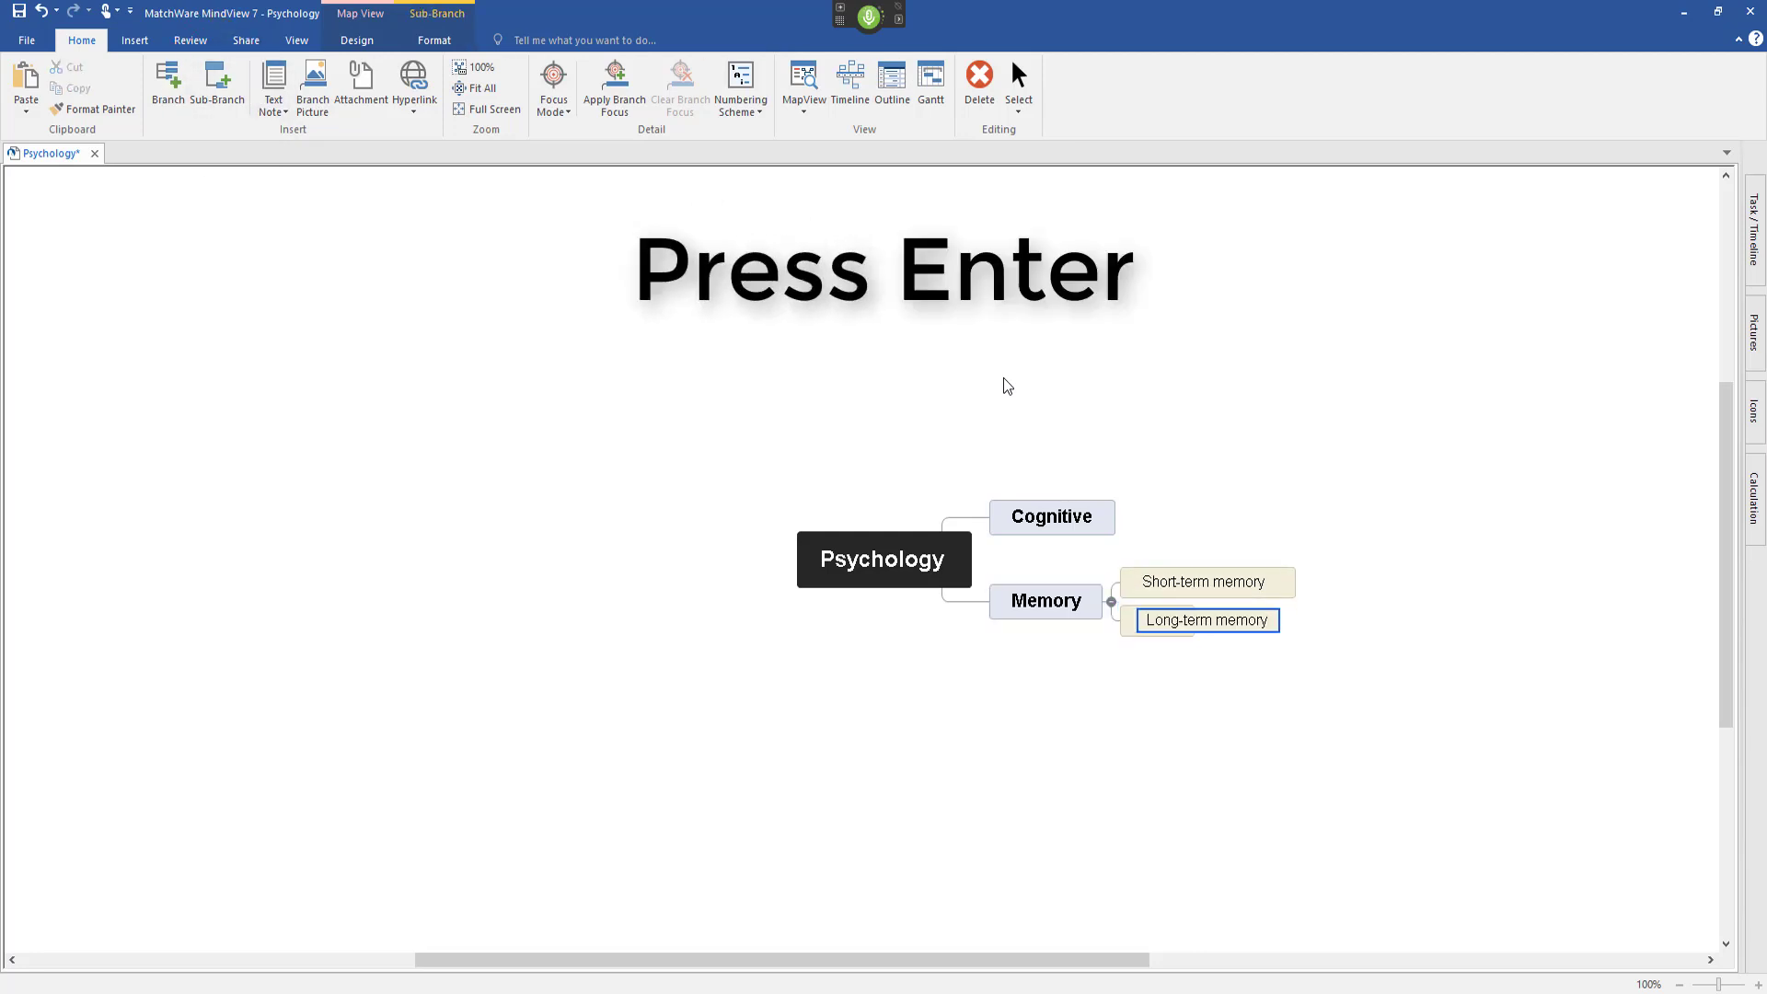
{"action": "key", "text": "Return"}
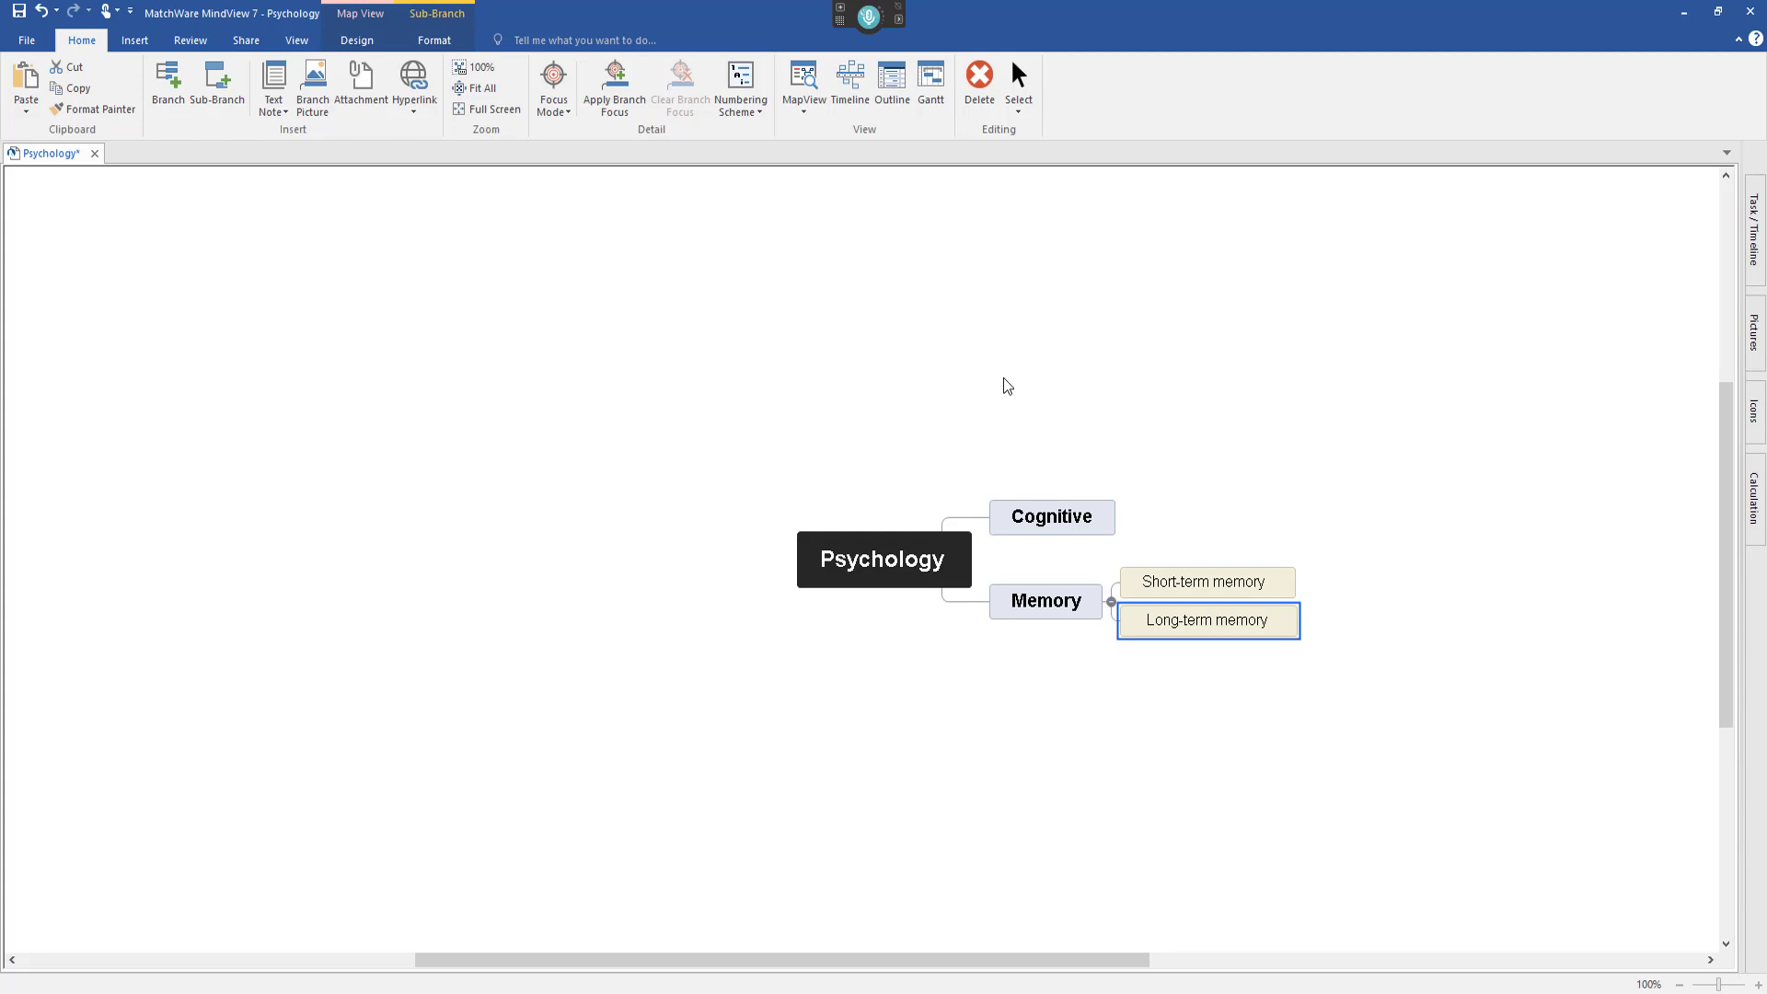
Switch dictation to command mode and select the Short-term memory sub-branch.
{"action": "key", "text": "super+h"}
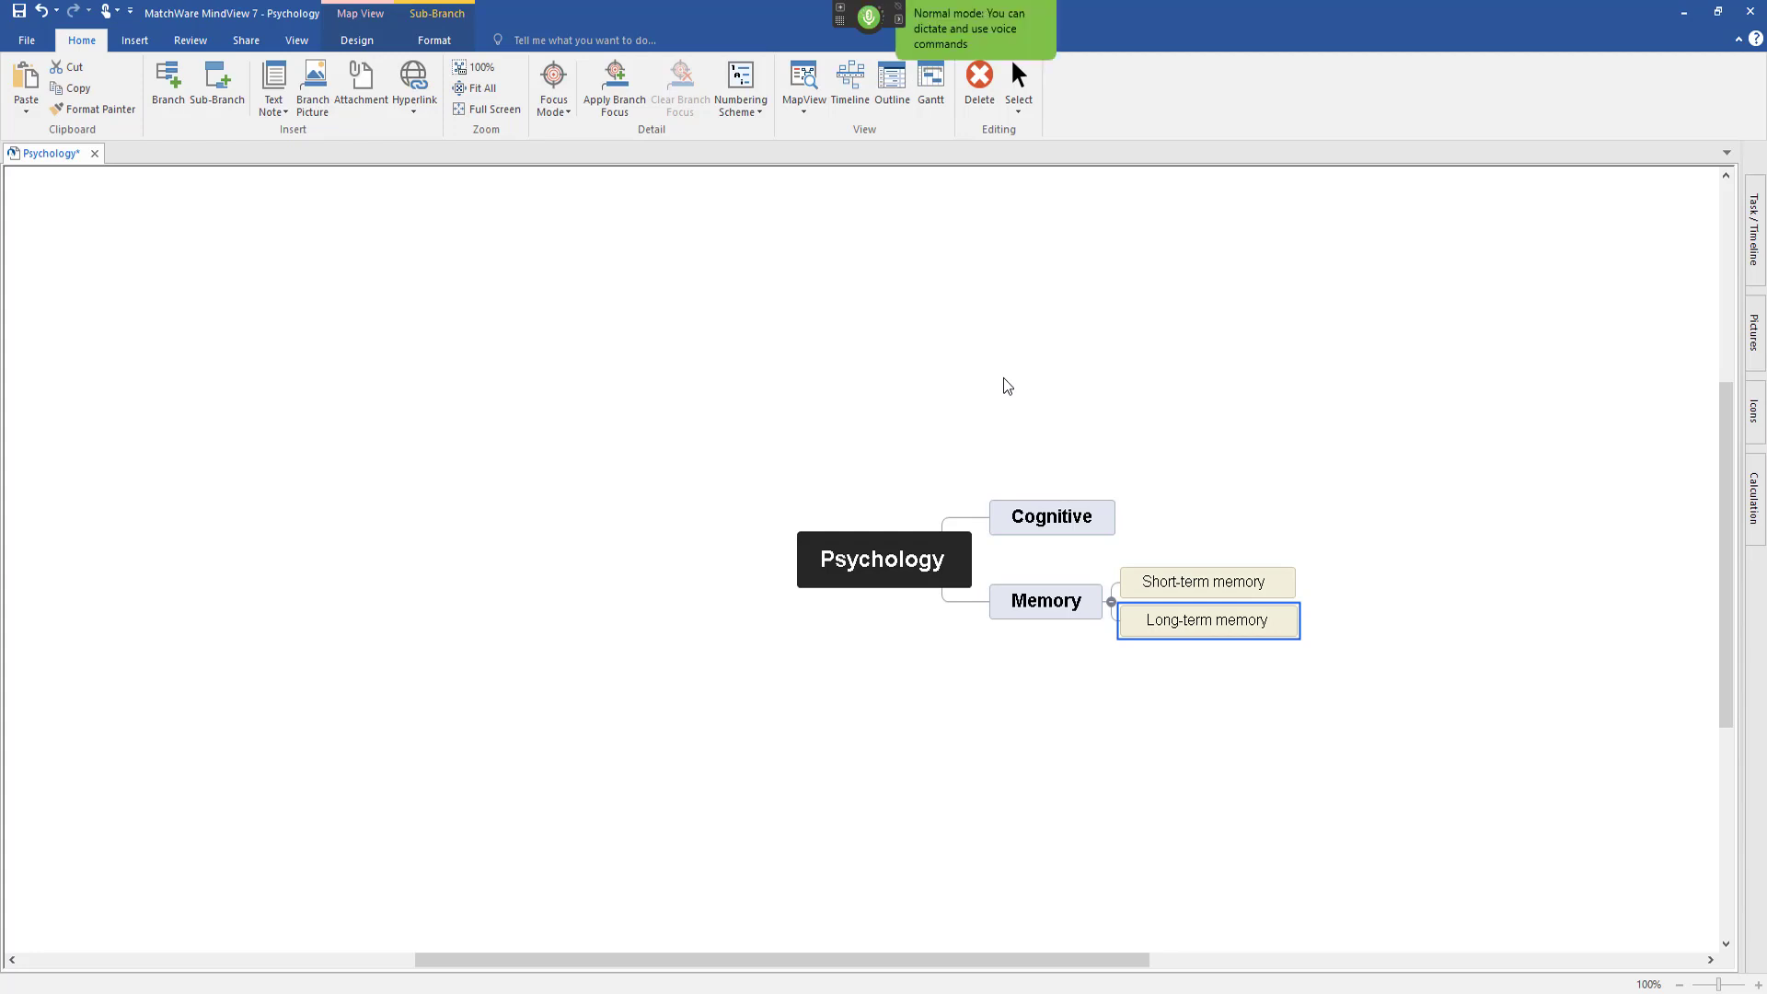
{"action": "key", "text": "Left"}
{"action": "key", "text": "Left"}
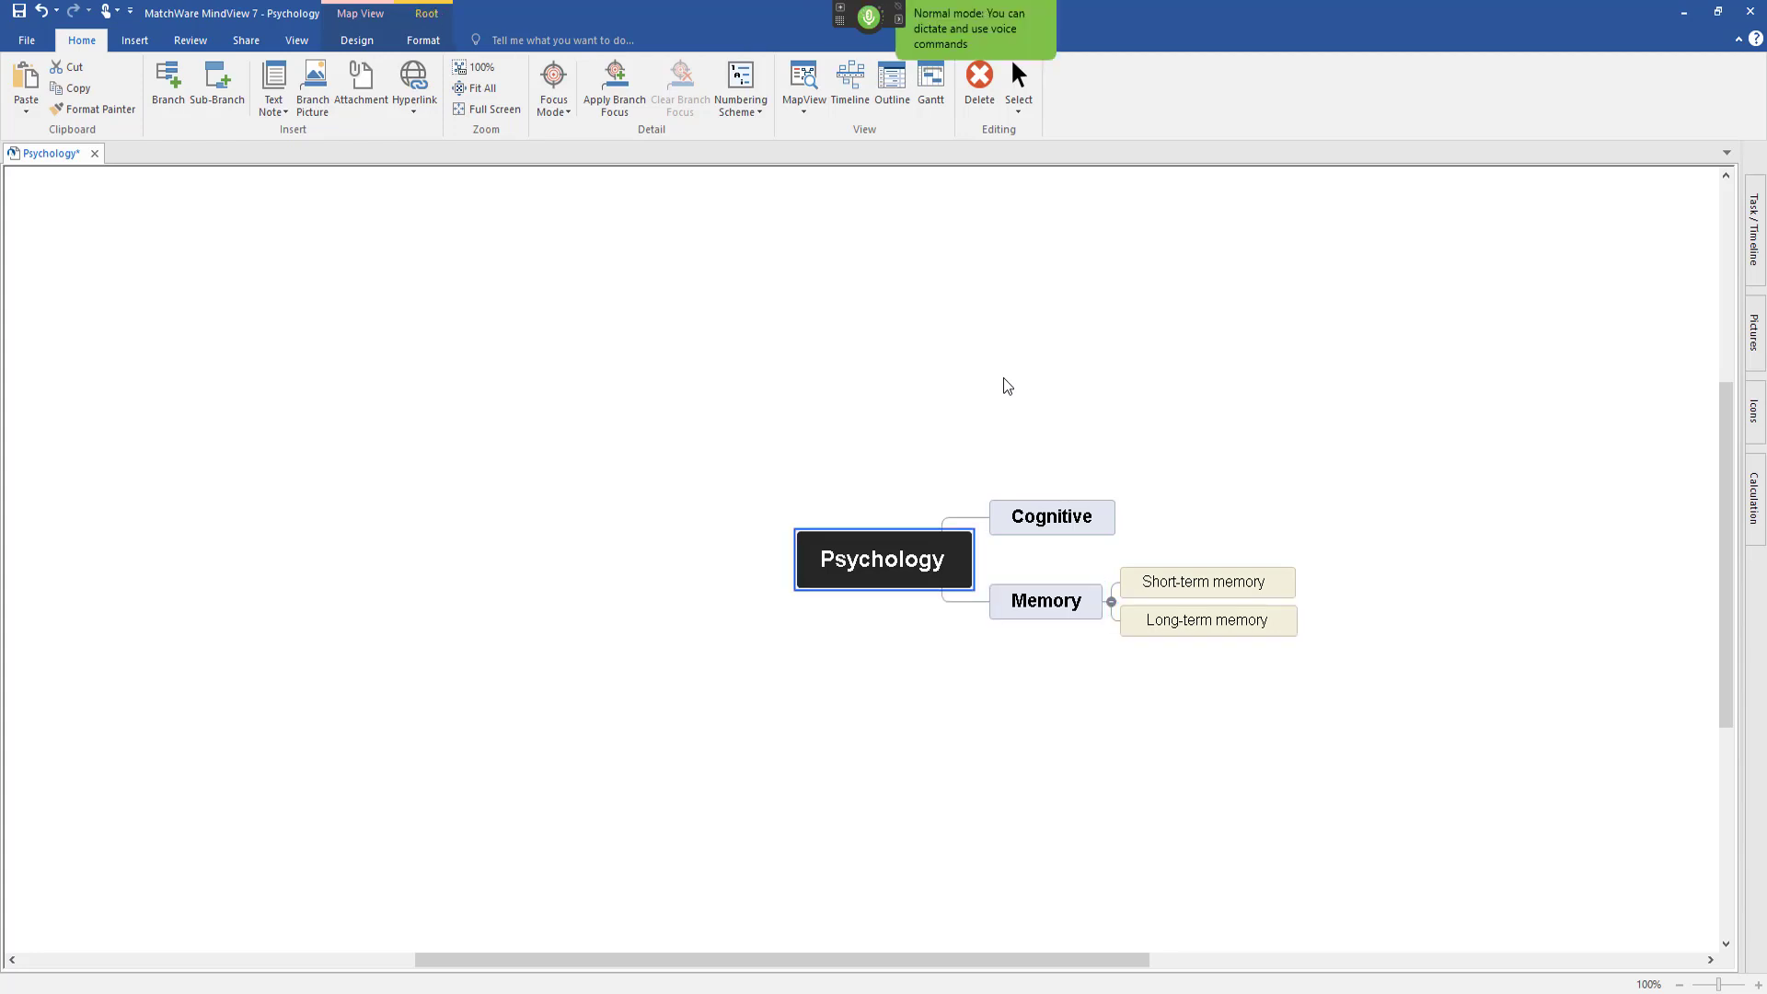
{"action": "key", "text": "Right"}
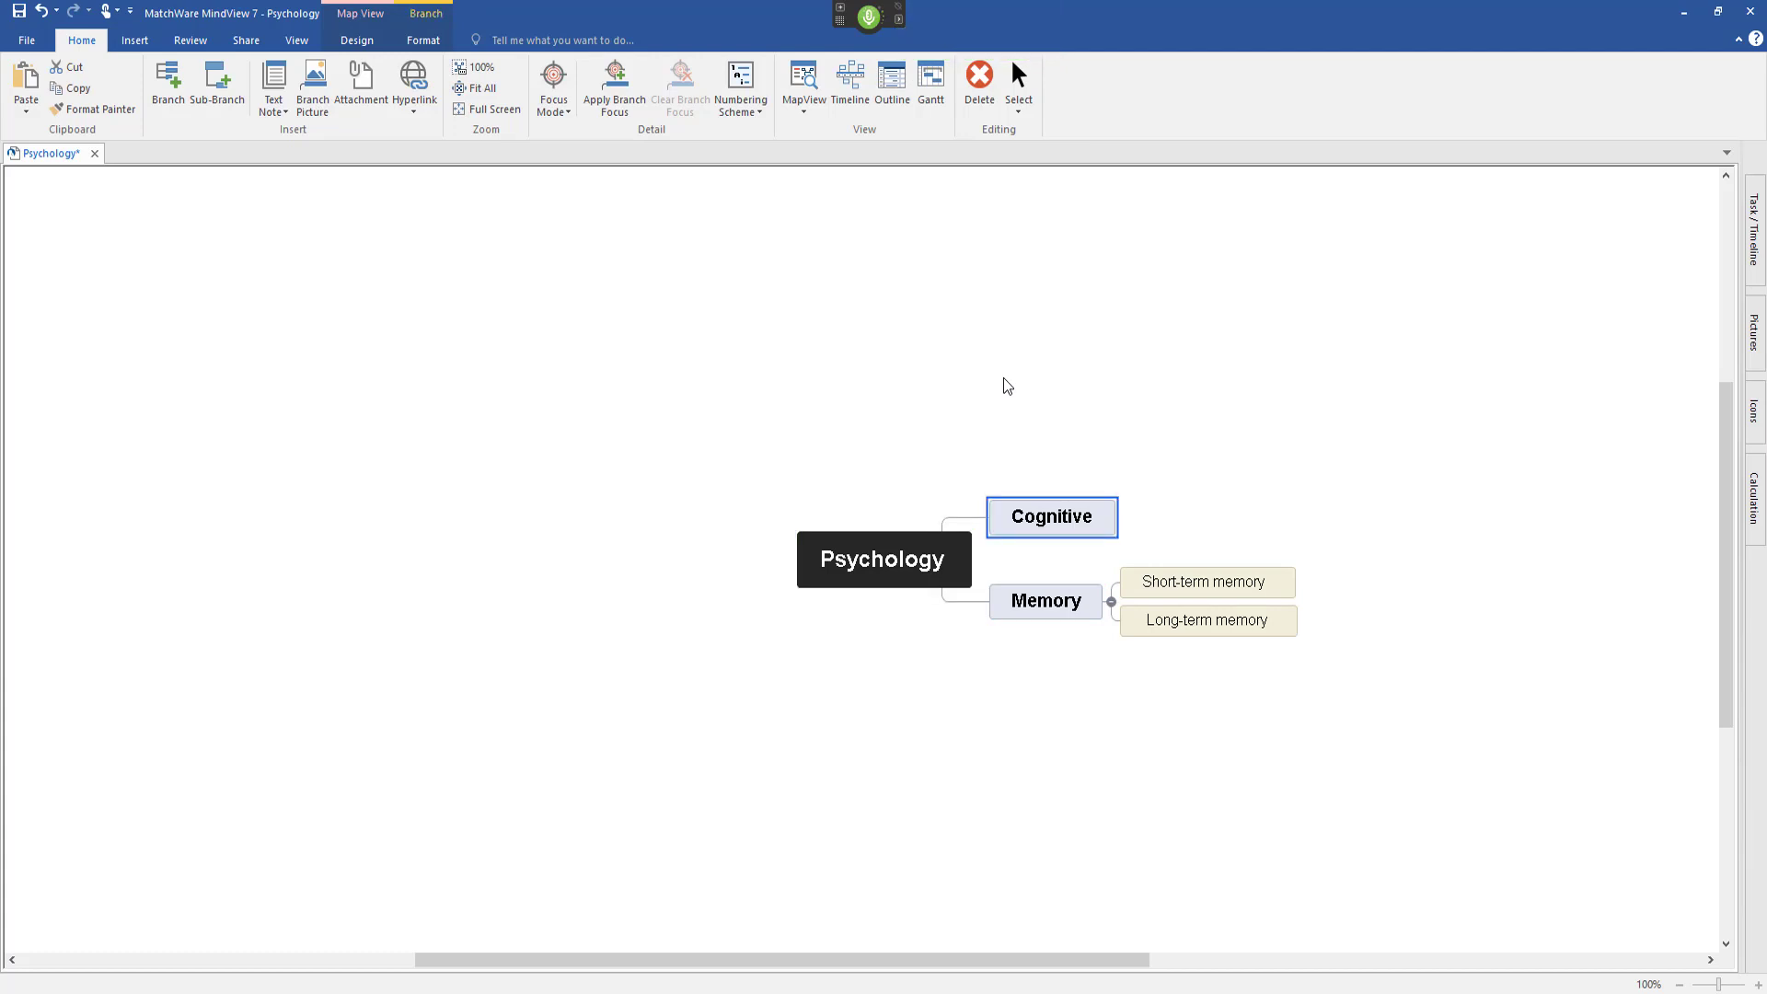
{"action": "key", "text": "Left"}
{"action": "key", "text": "Right"}
{"action": "key", "text": "Down"}
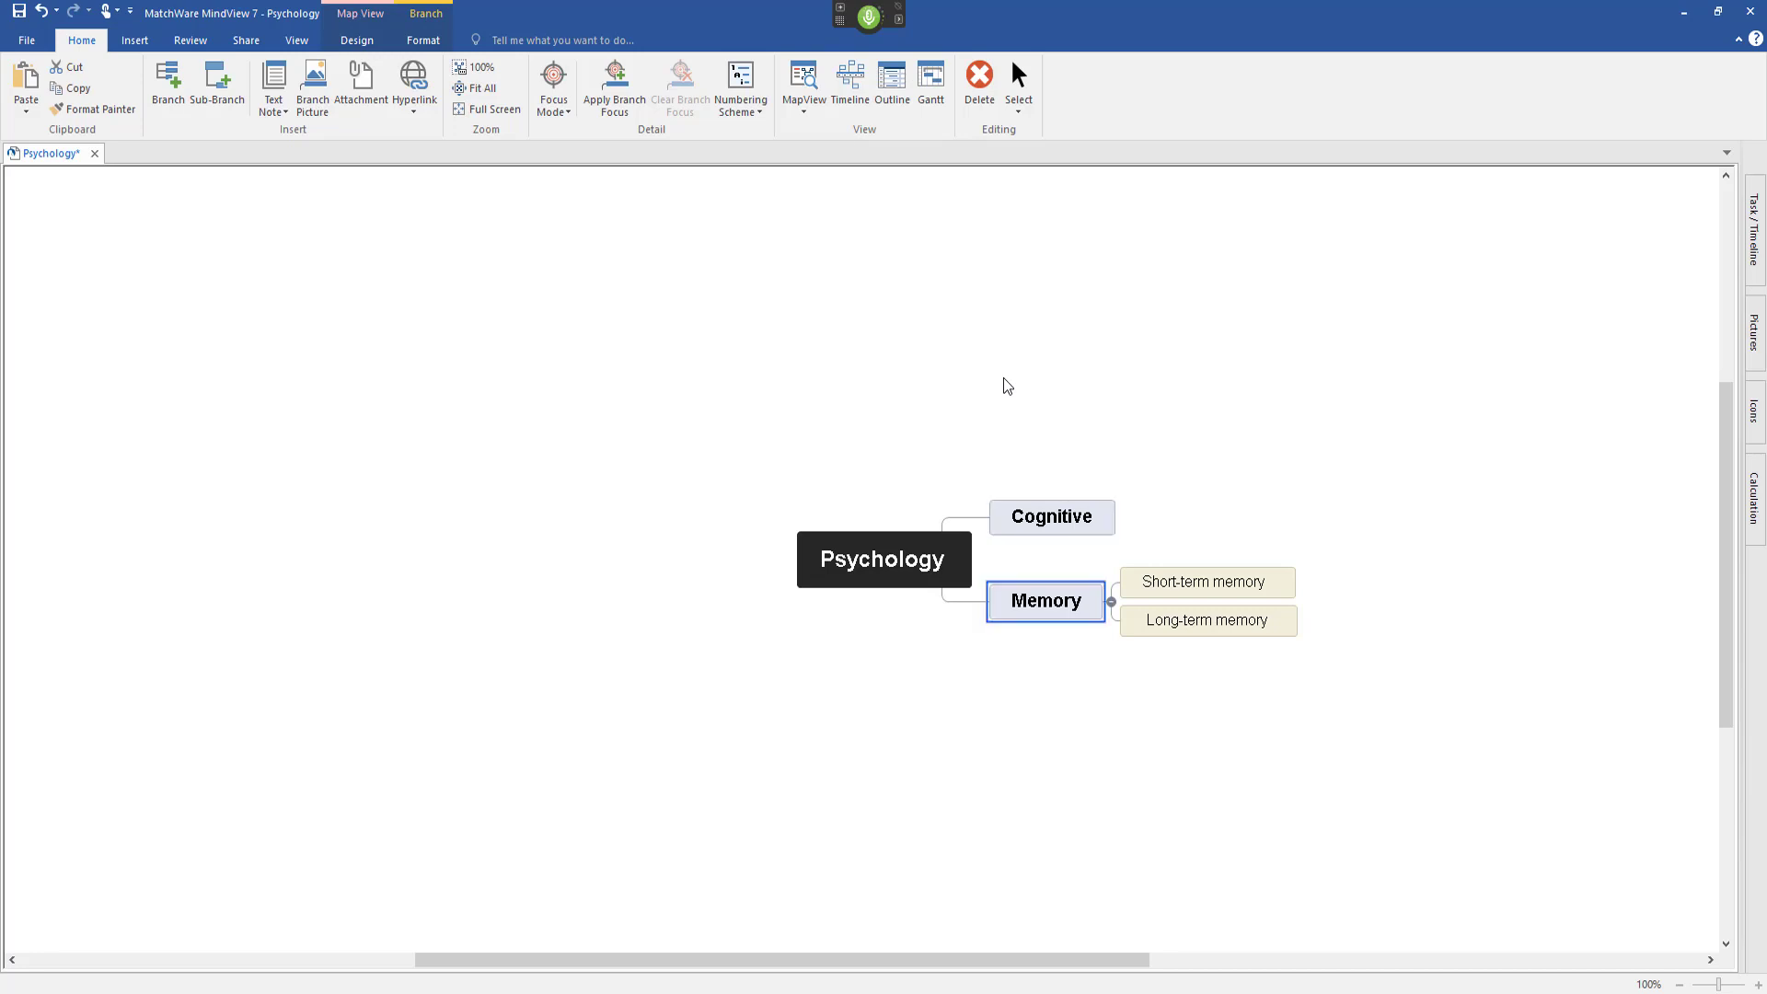
{"action": "key", "text": "Right"}
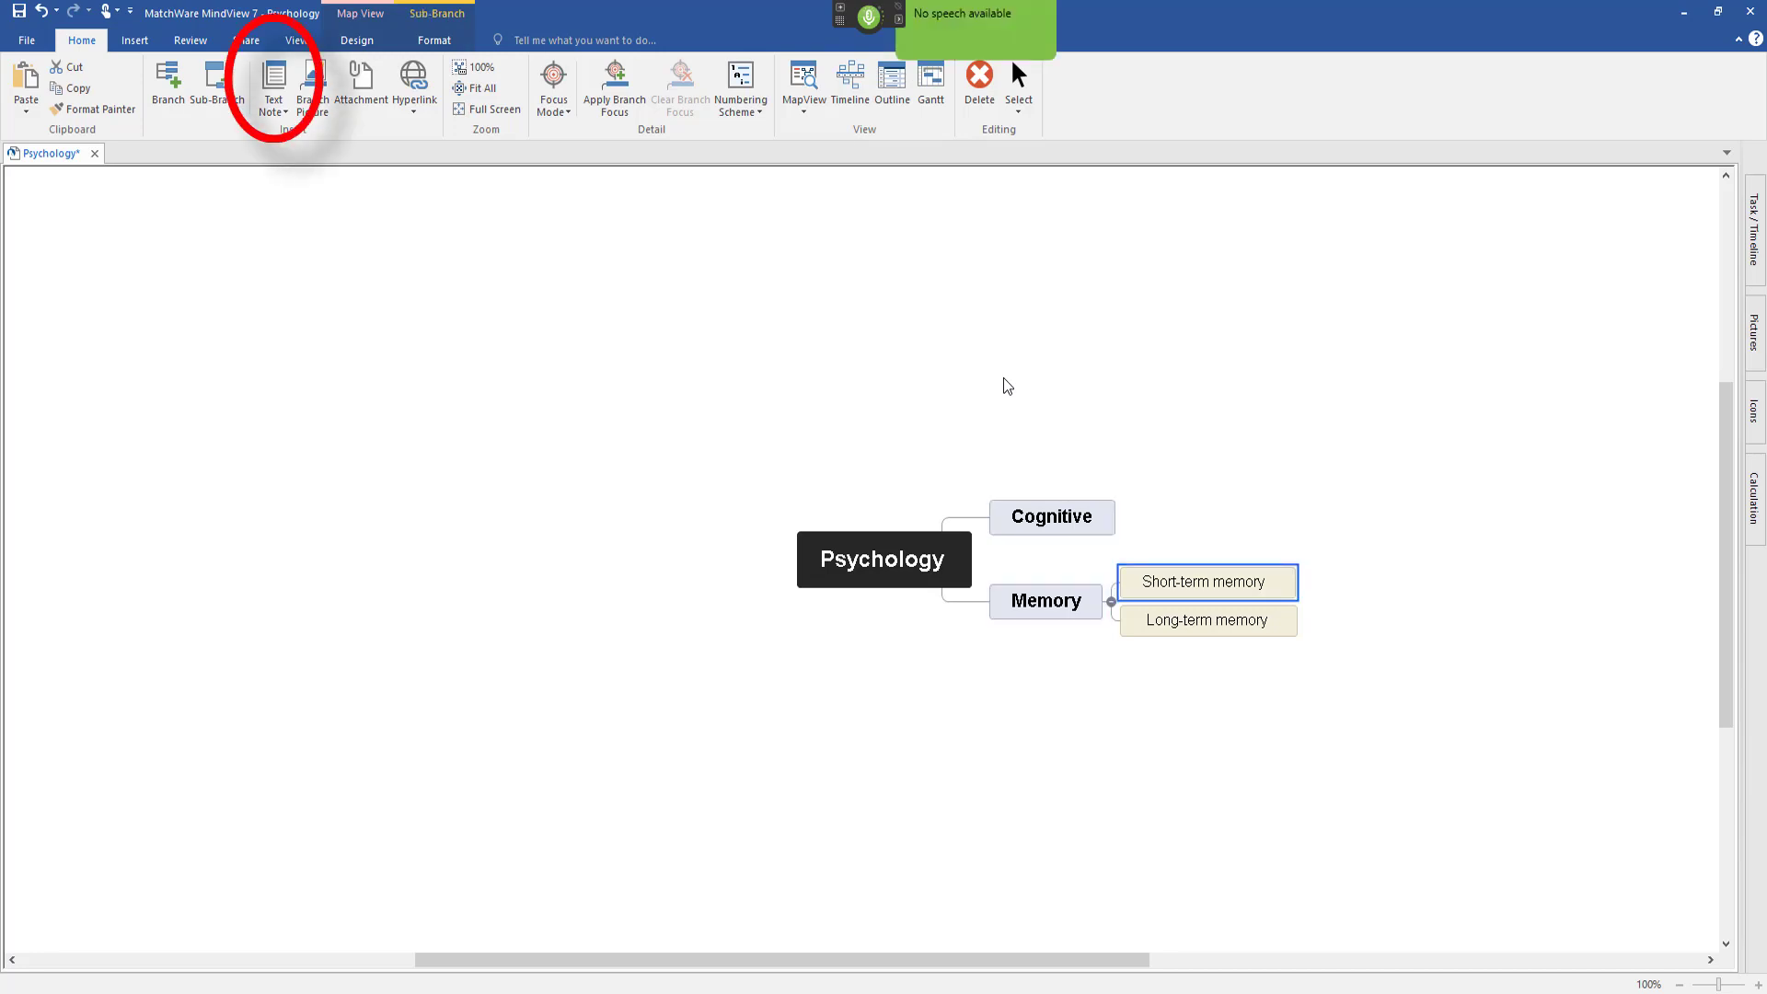
Write the text note 'I have short-term memory loss.', deleting the misrecognised dictation.
{"action": "key", "text": "ctrl+t"}
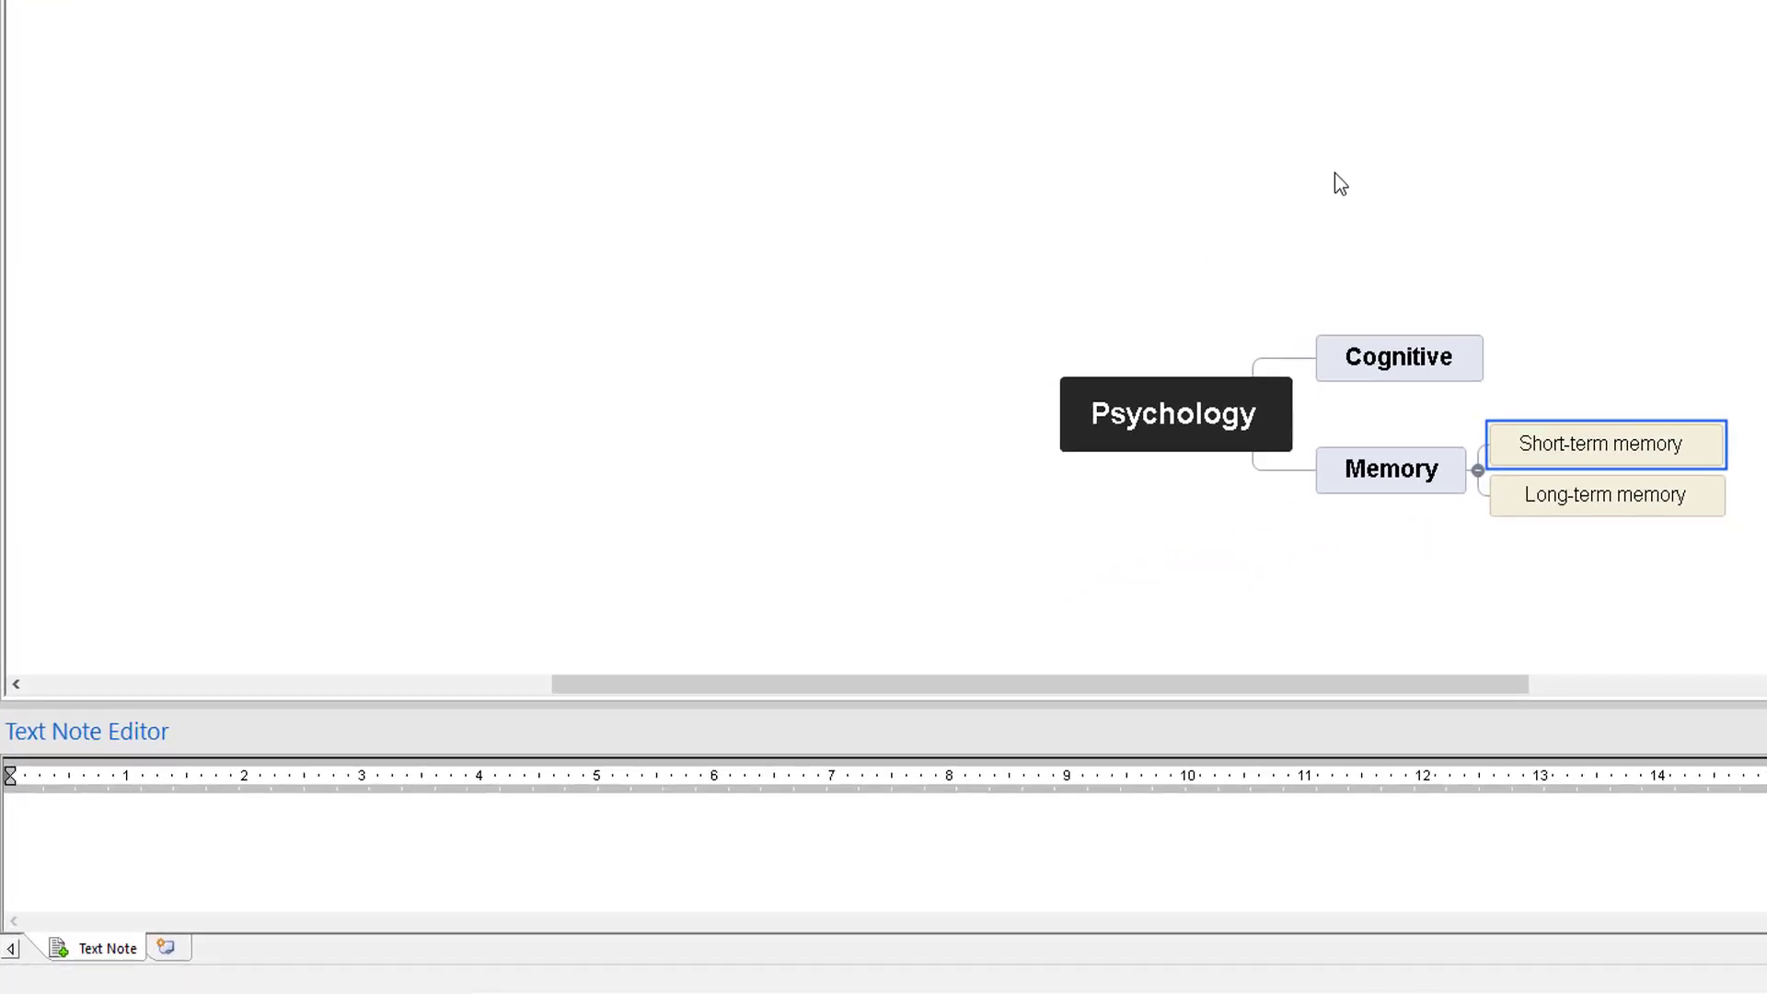
{"action": "type", "text": "I have short-term memory loss"}
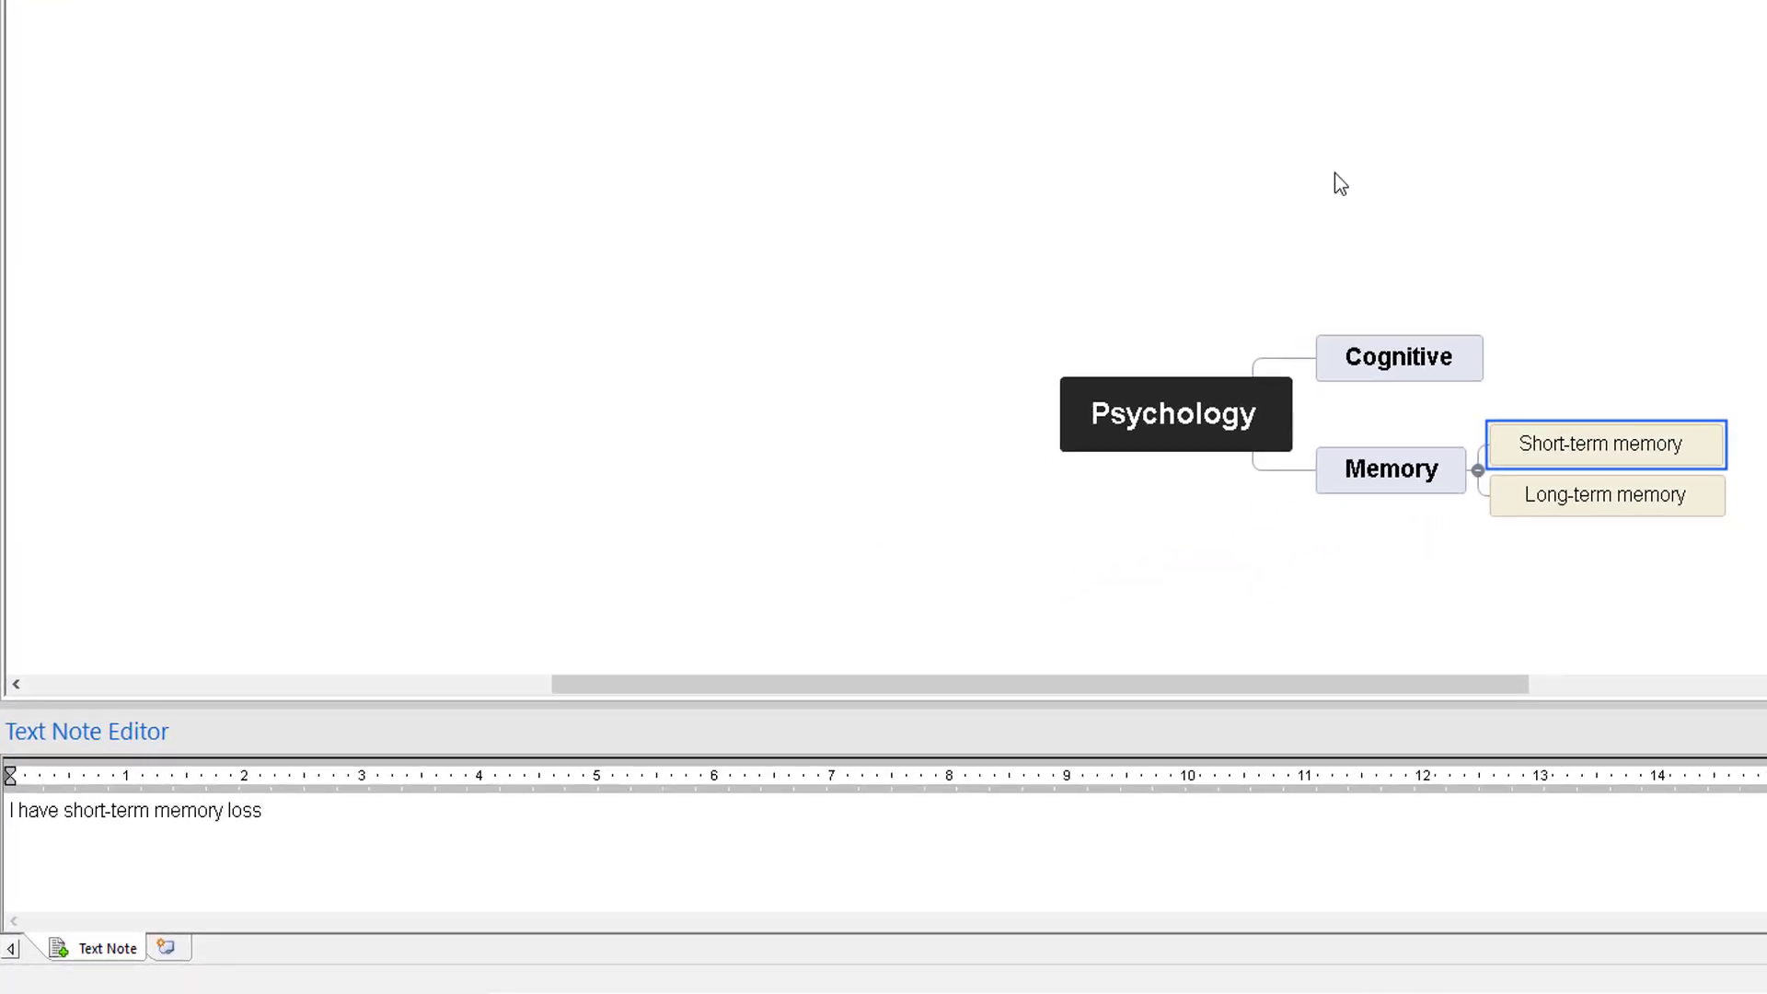
{"action": "type", "text": "."}
{"action": "type", "text": "They can use a command quite well for shortcuts a banner in Mali having trouble navigating as well commands to actually remember"}
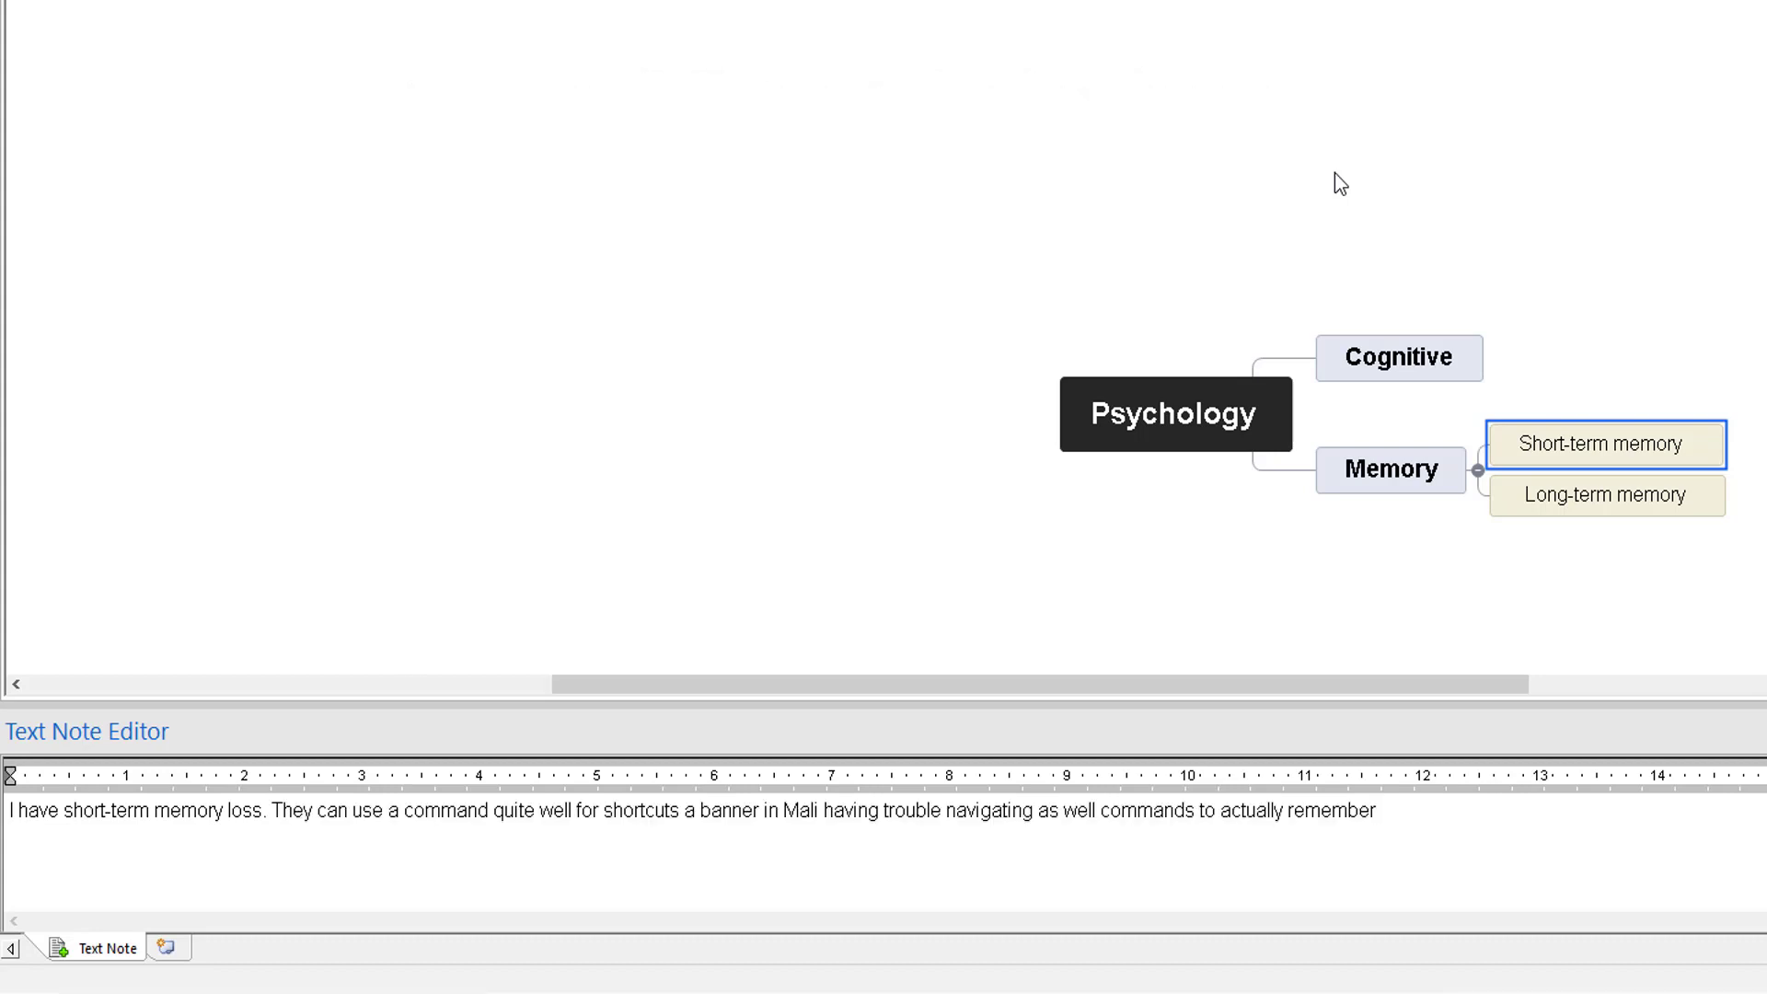
{"action": "key", "text": "ctrl+BackSpace"}
{"action": "key", "text": "ctrl+BackSpace"}
{"action": "key", "text": "ctrl+BackSpace"}
{"action": "key", "text": "ctrl+BackSpace"}
{"action": "key", "text": "ctrl+BackSpace"}
{"action": "key", "text": "ctrl+BackSpace"}
{"action": "key", "text": "ctrl+BackSpace"}
{"action": "key", "text": "ctrl+BackSpace"}
{"action": "key", "text": "ctrl+BackSpace"}
{"action": "key", "text": "ctrl+BackSpace"}
{"action": "key", "text": "ctrl+BackSpace"}
{"action": "key", "text": "ctrl+BackSpace"}
{"action": "key", "text": "ctrl+BackSpace"}
{"action": "key", "text": "ctrl+BackSpace"}
{"action": "key", "text": "ctrl+BackSpace"}
{"action": "key", "text": "ctrl+BackSpace"}
{"action": "key", "text": "ctrl+BackSpace"}
{"action": "key", "text": "ctrl+BackSpace"}
{"action": "key", "text": "ctrl+BackSpace"}
{"action": "key", "text": "ctrl+BackSpace"}
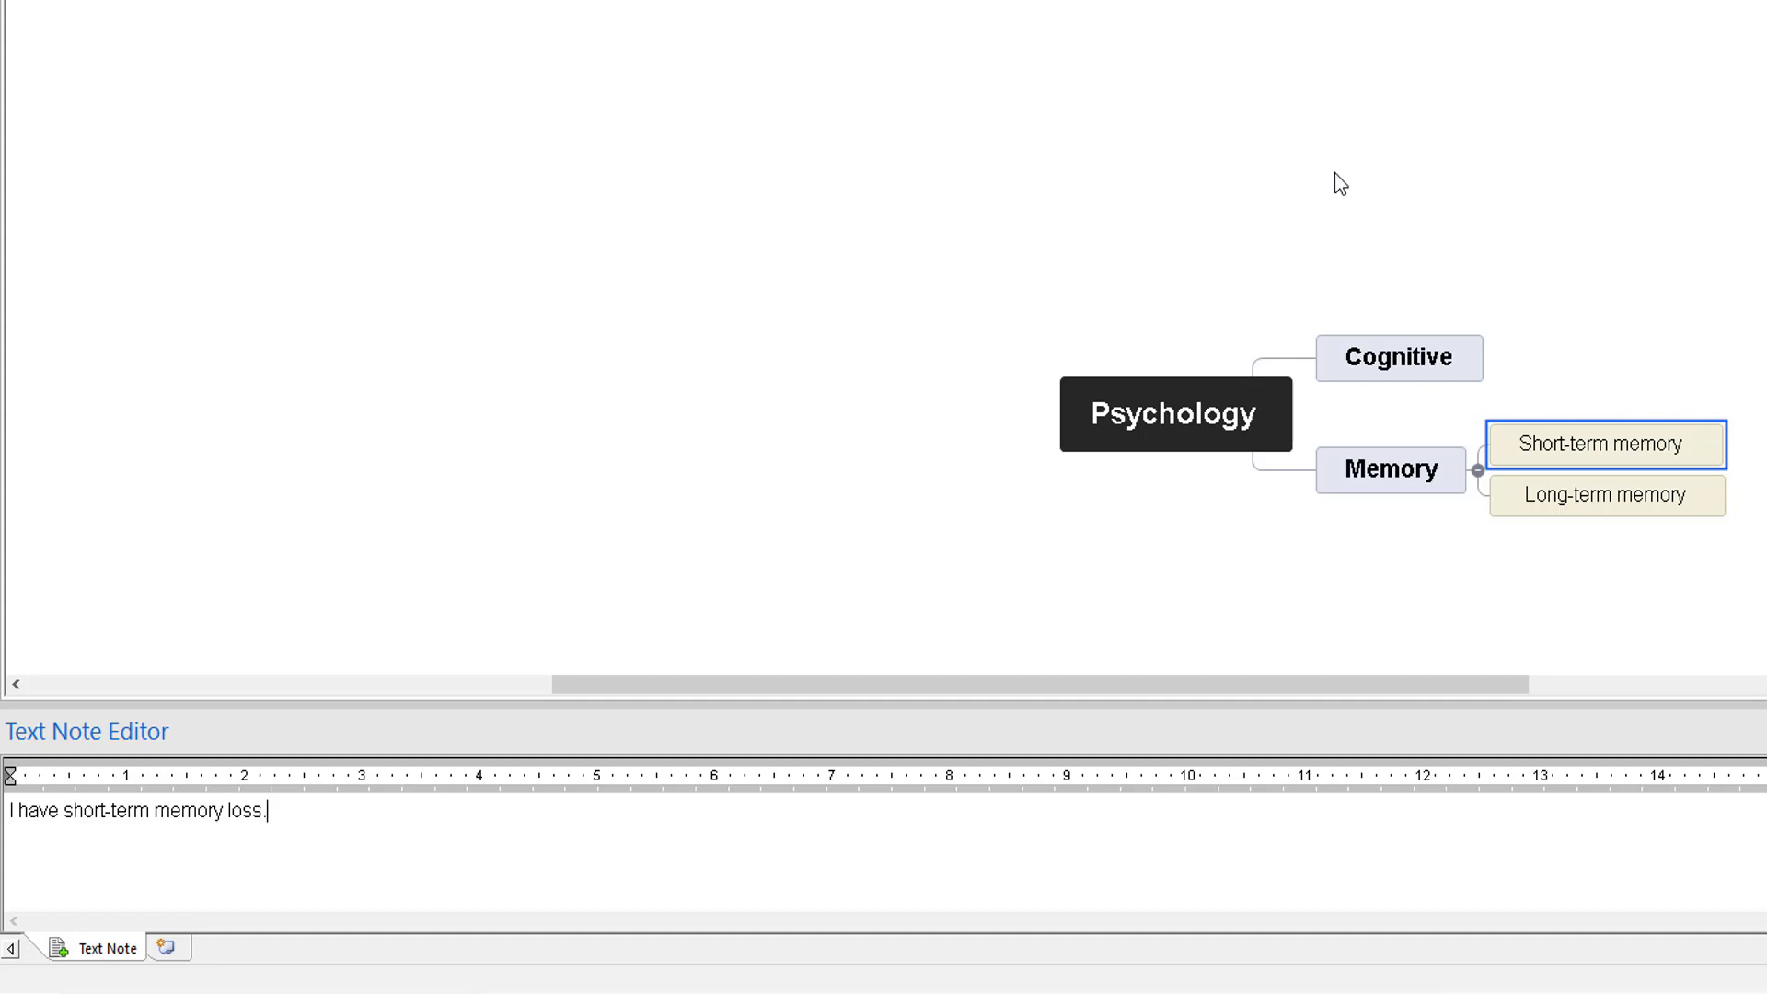
{"action": "left_click", "coordinate": [1334, 173]}
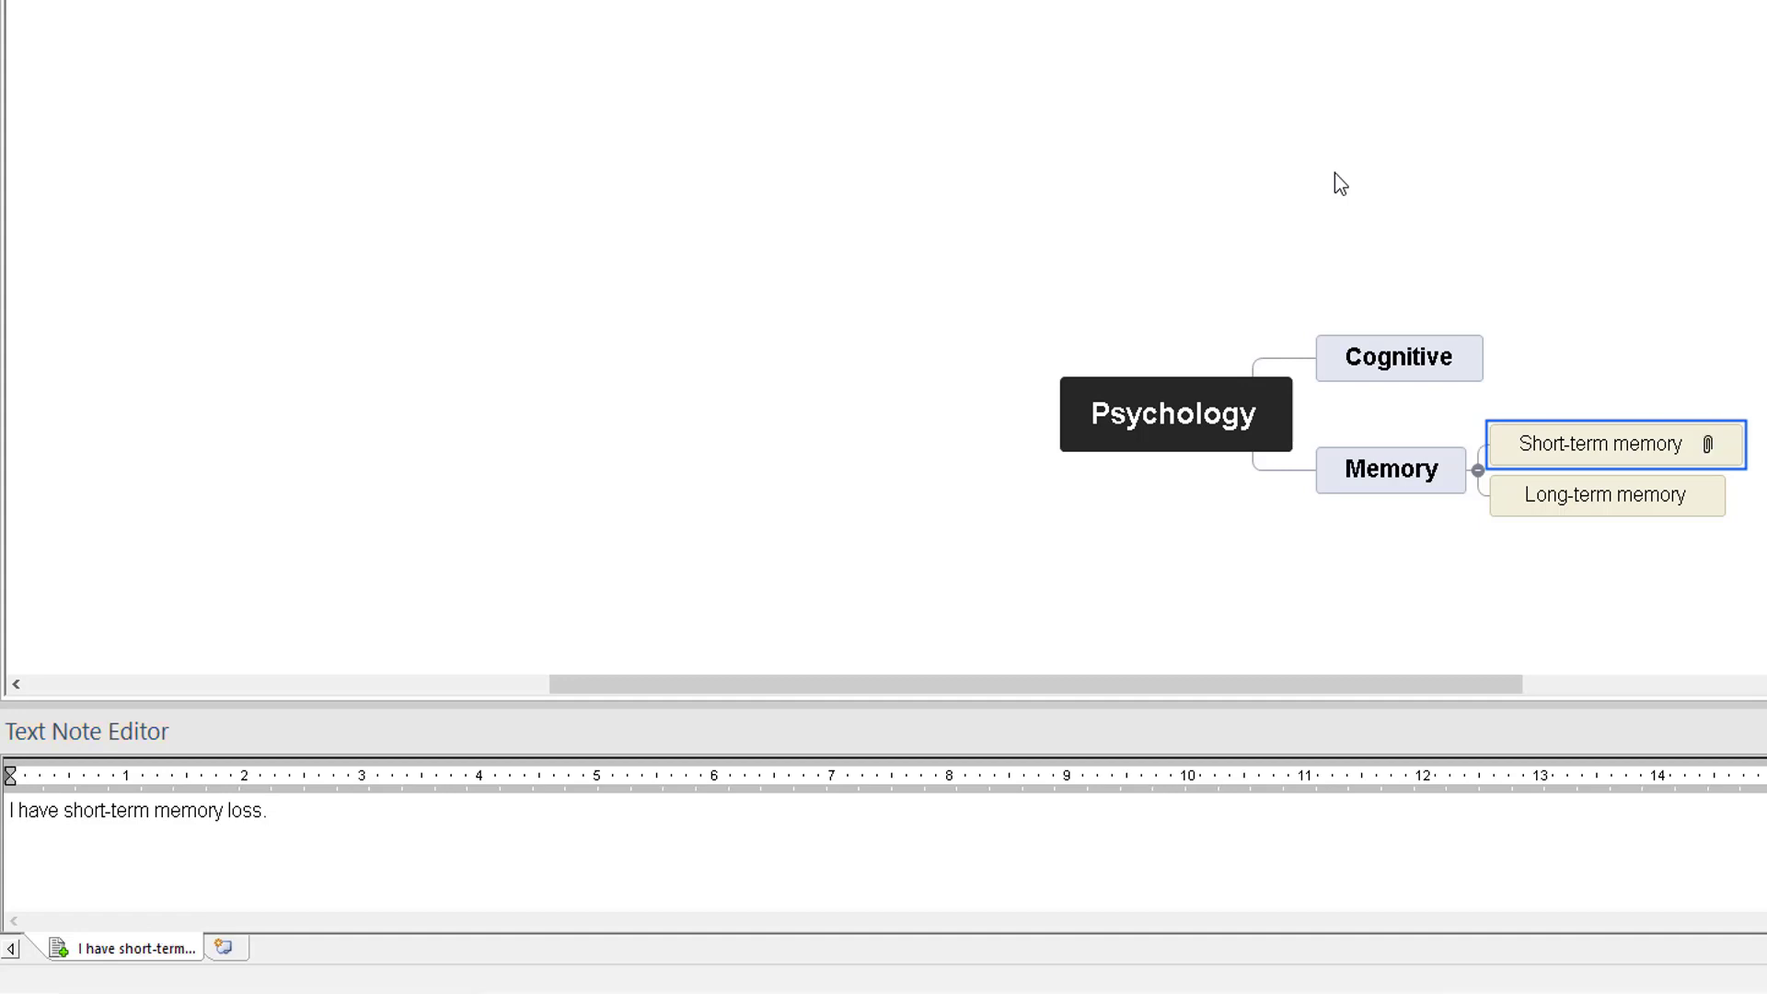
Give Long-term memory a bulleted note: 'My long-term memory is not too bad', 'Could be better'.
{"action": "key", "text": "Down"}
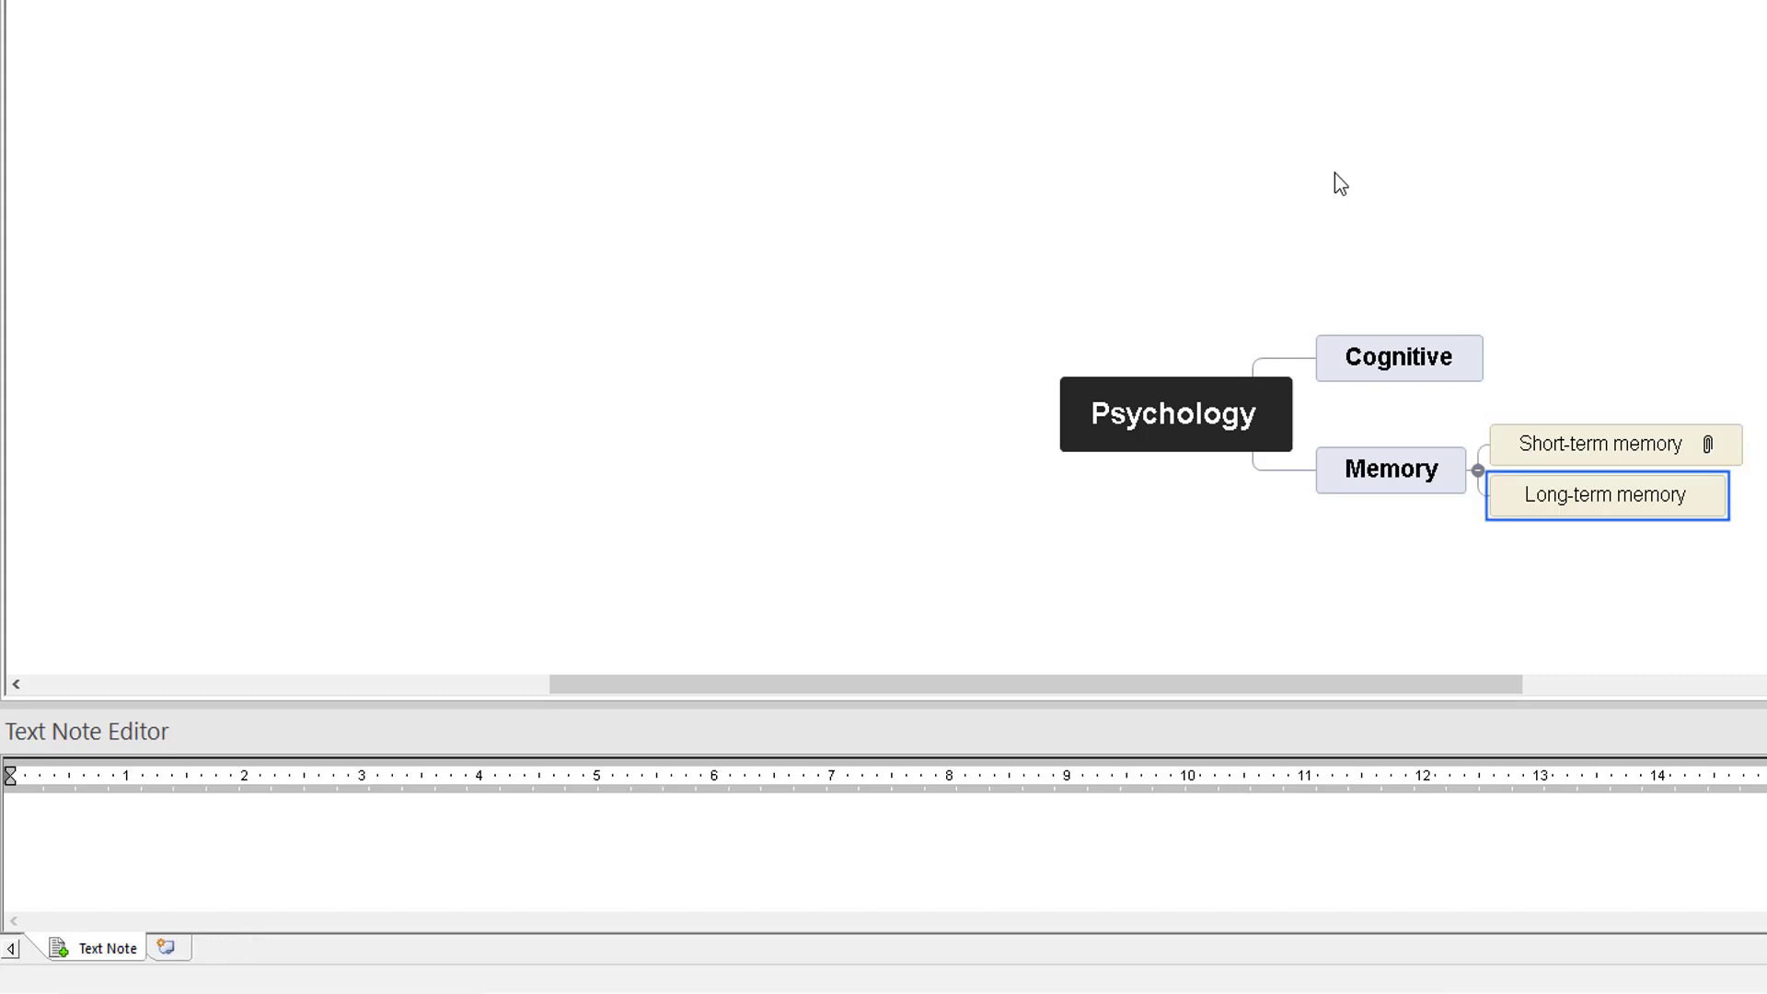
{"action": "key", "text": "ctrl+t"}
{"action": "type", "text": "My long-term memory is not too bad"}
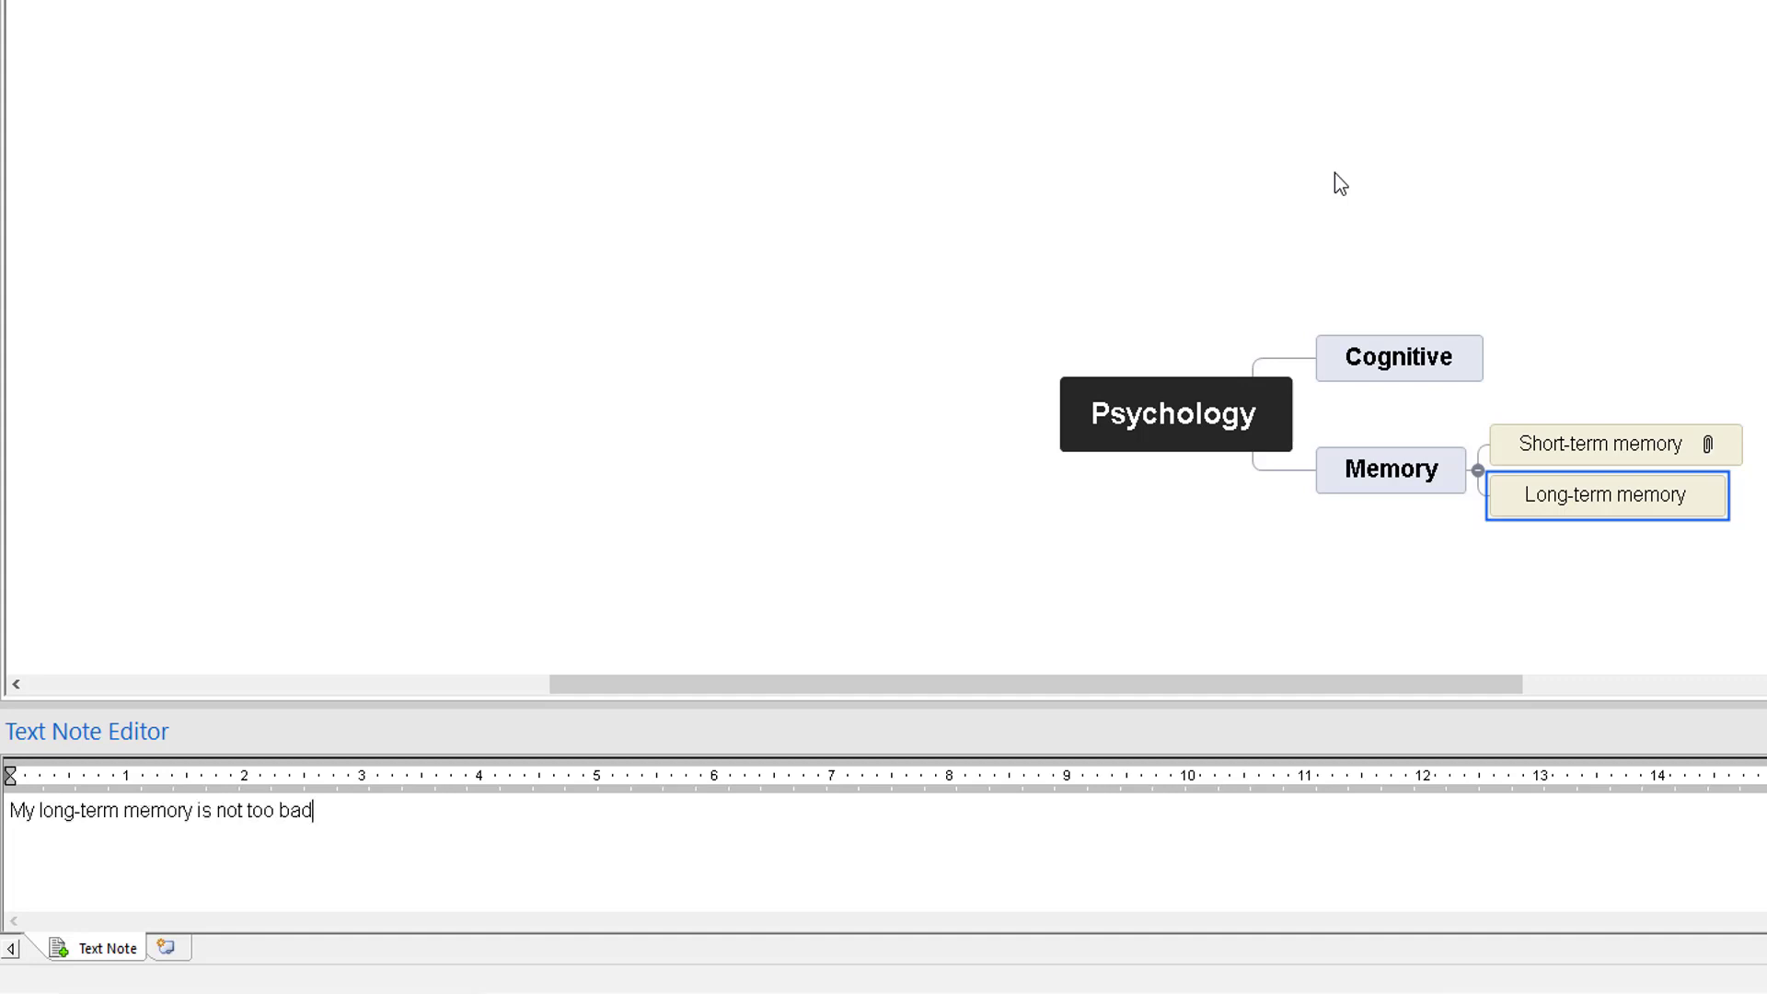
{"action": "key", "text": "ctrl+shift+l"}
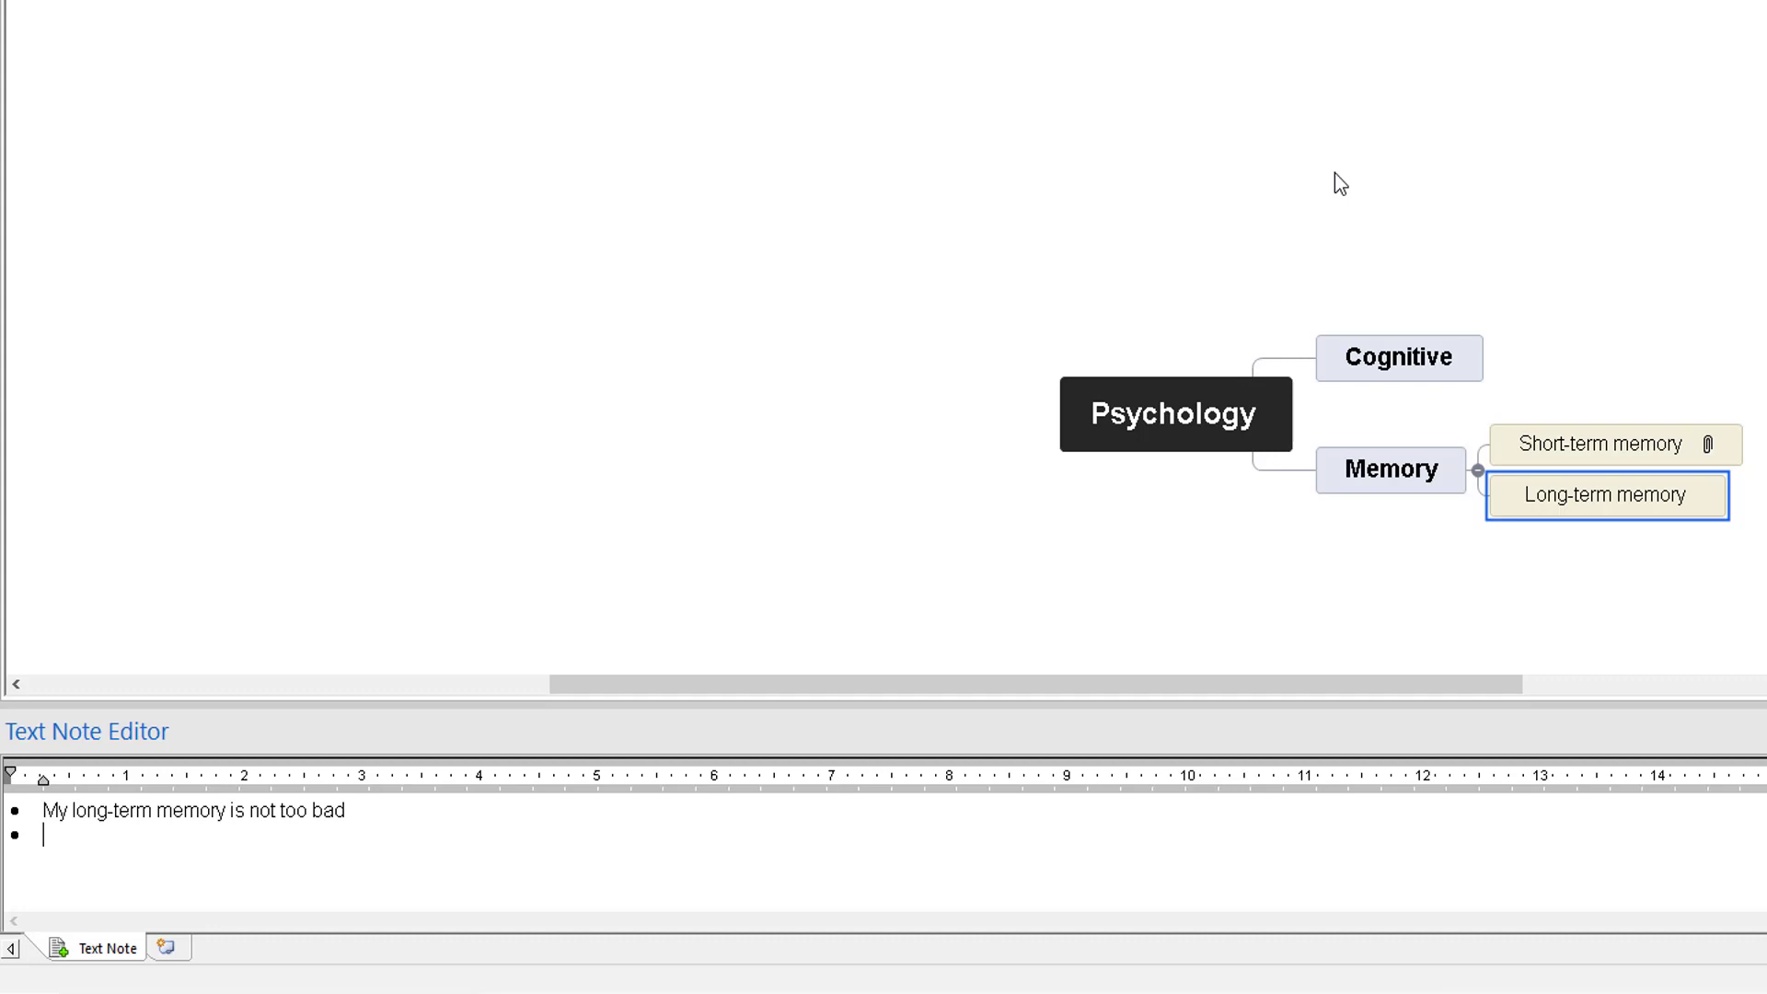
{"action": "type", "text": "Could be better"}
{"action": "key", "text": "Return"}
{"action": "key", "text": "BackSpace"}
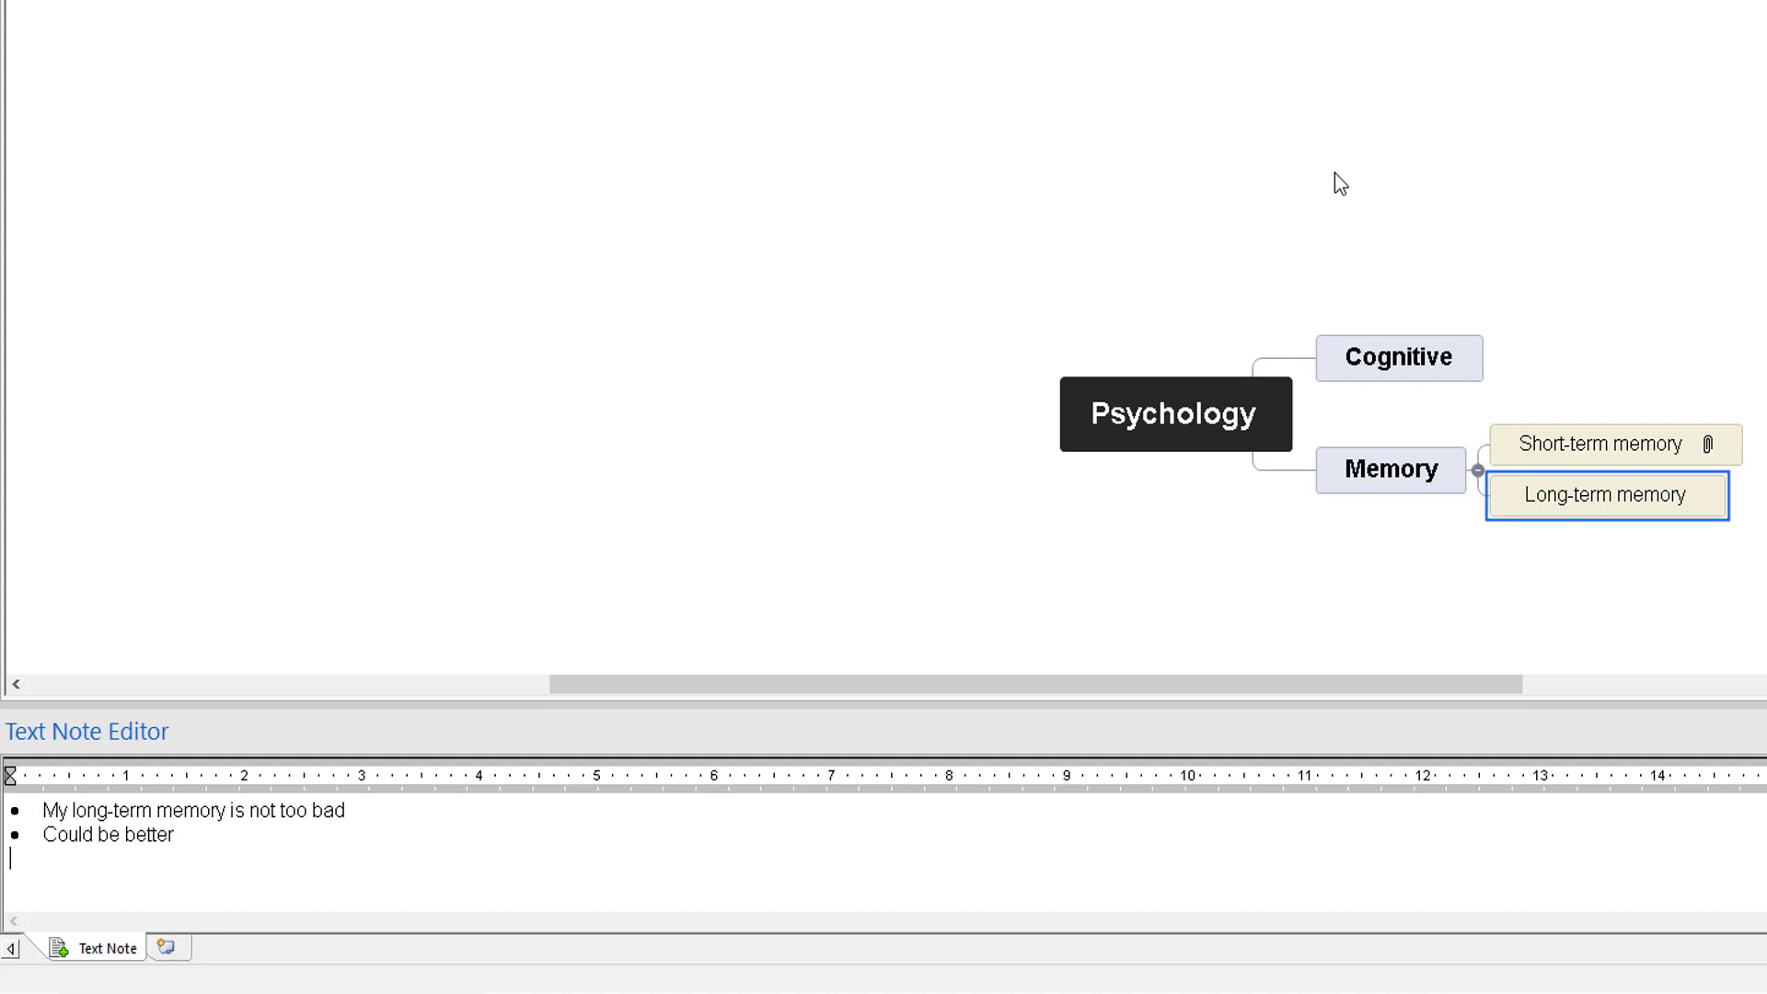
{"action": "key", "text": "Escape"}
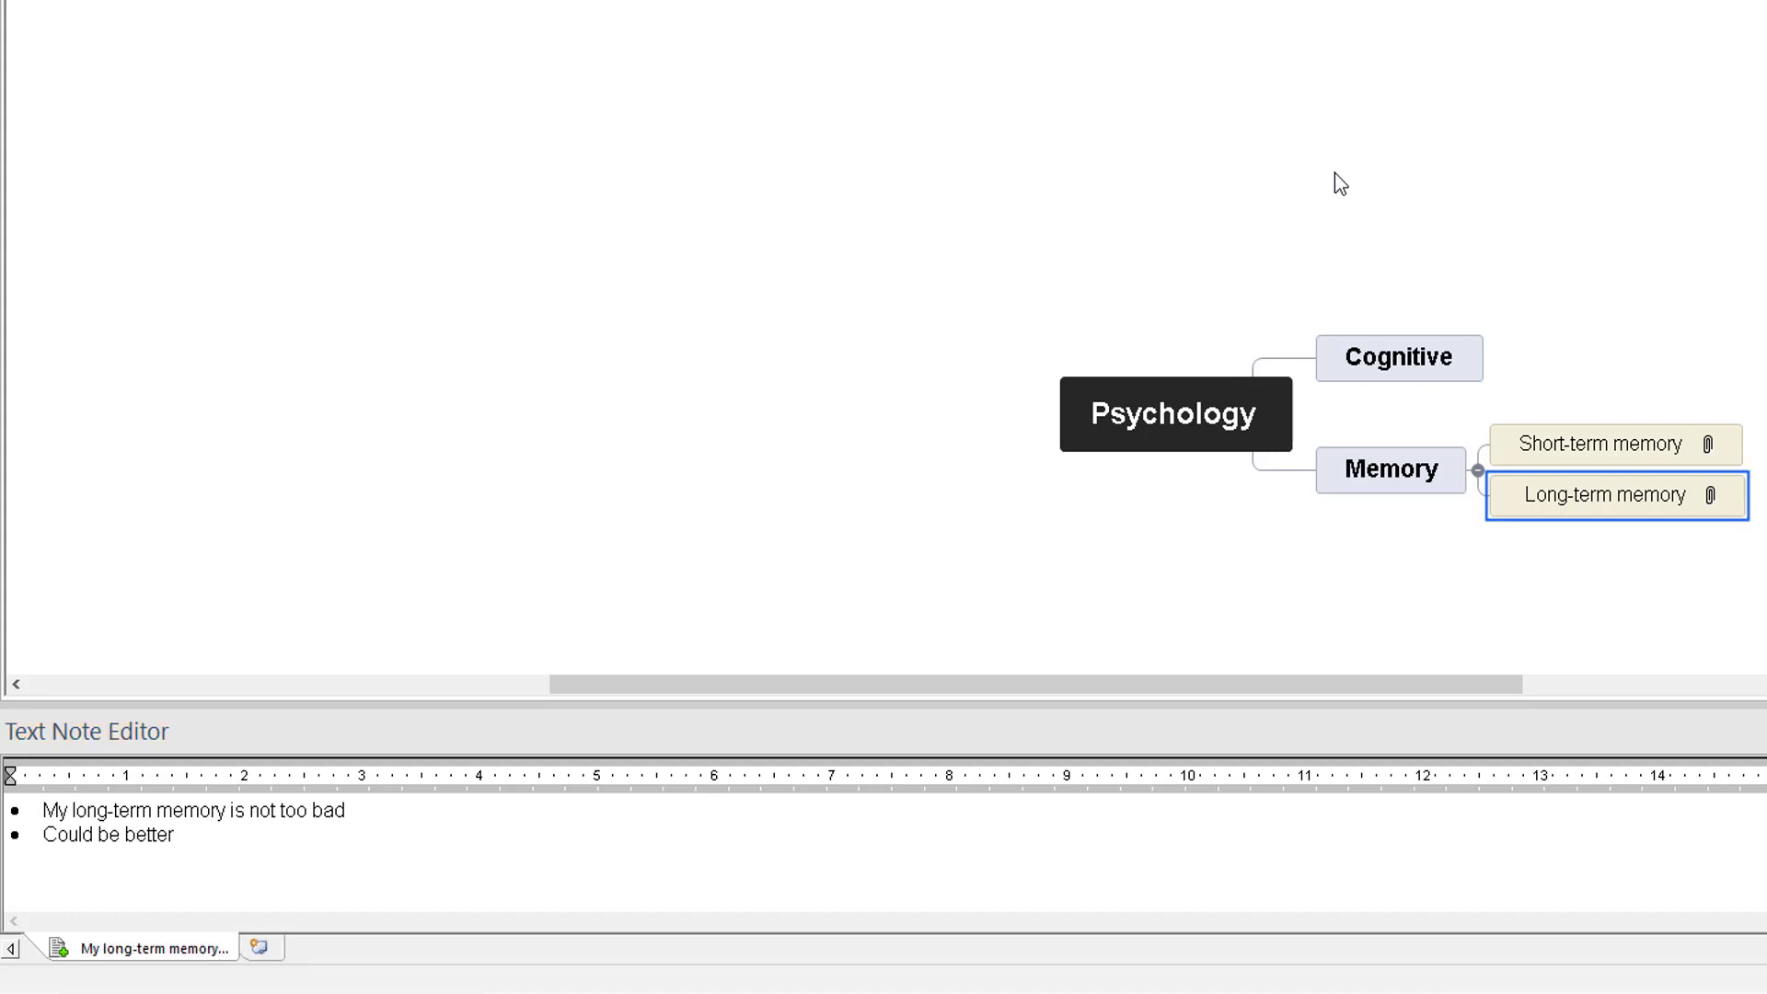
{"action": "key", "text": "Left"}
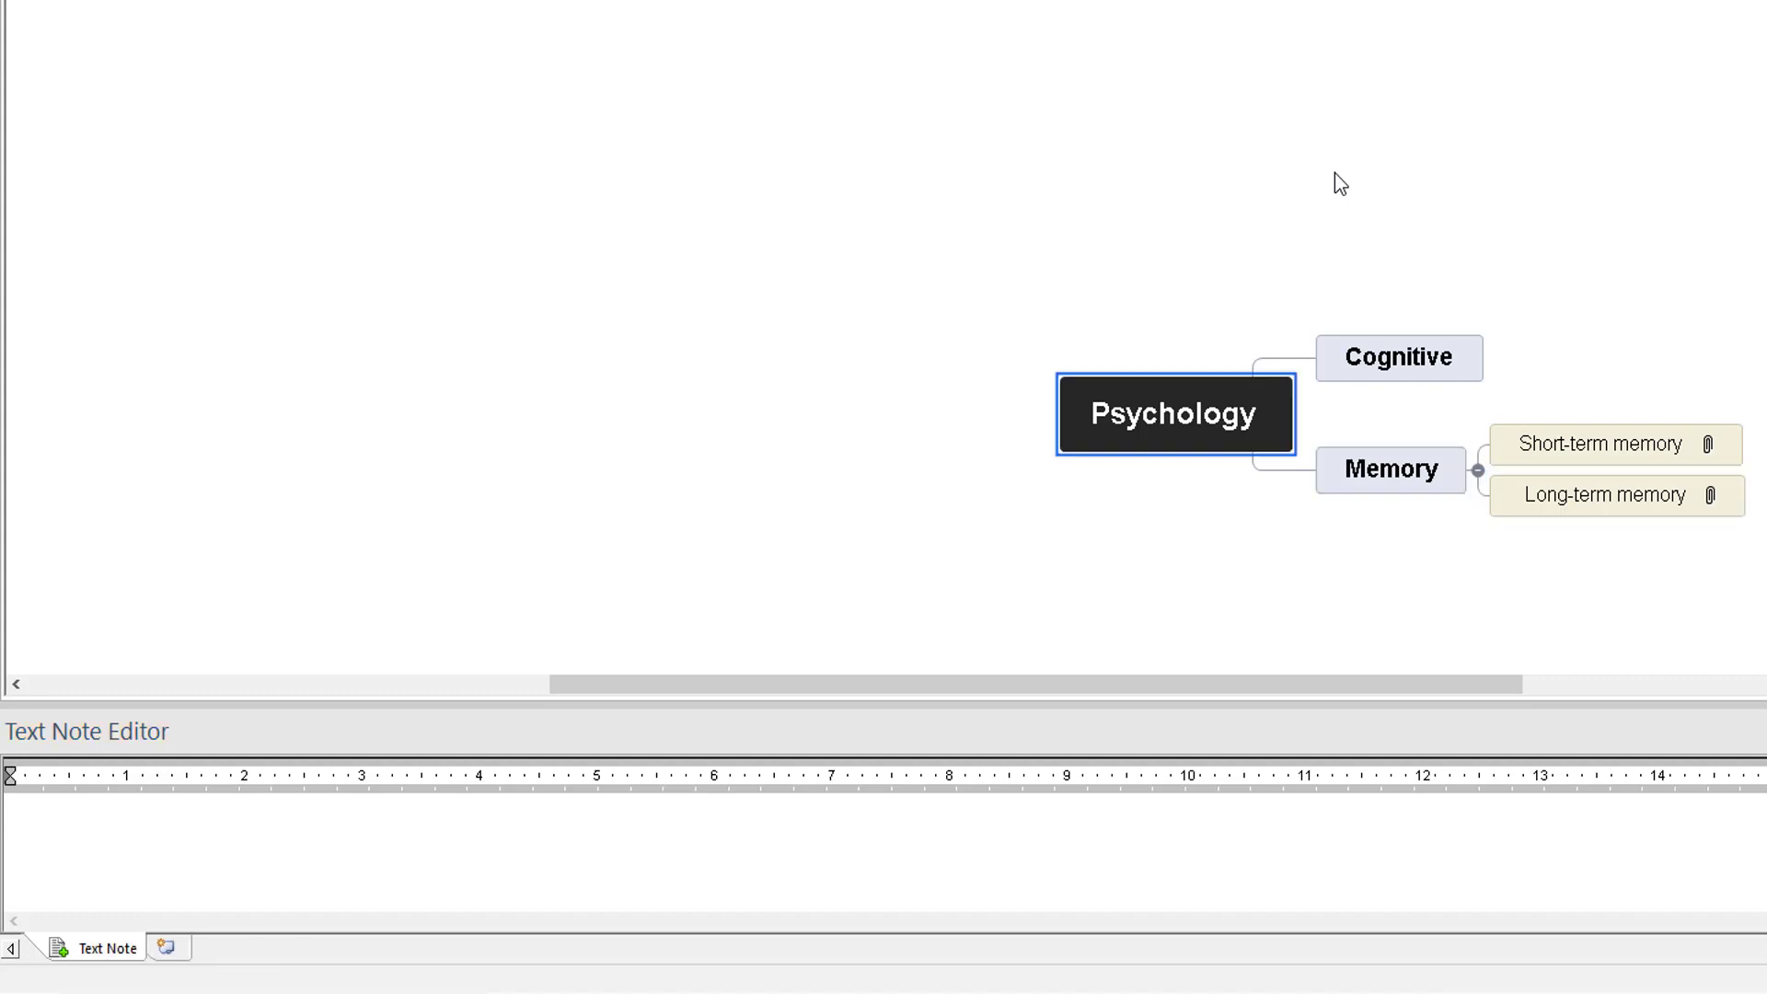
Insert a main branch labelled 'Theories', fixing its capitalisation and stray dictated words.
{"action": "key", "text": "Insert"}
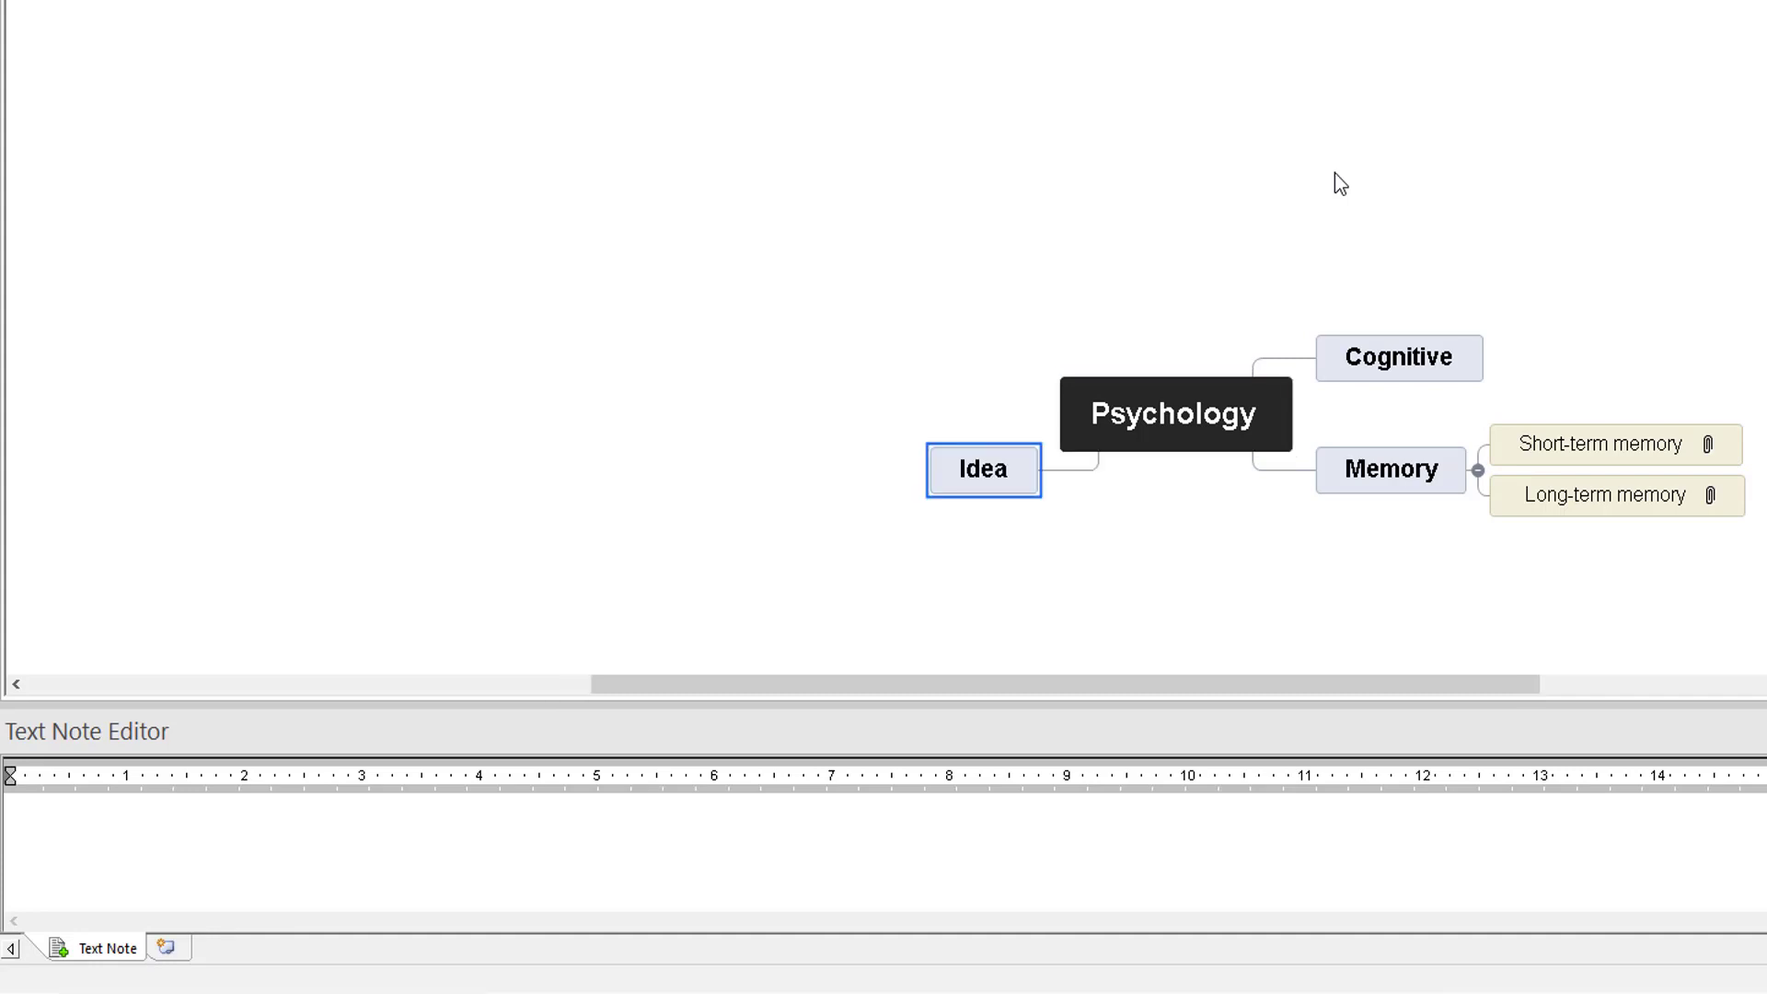
{"action": "type", "text": "theories"}
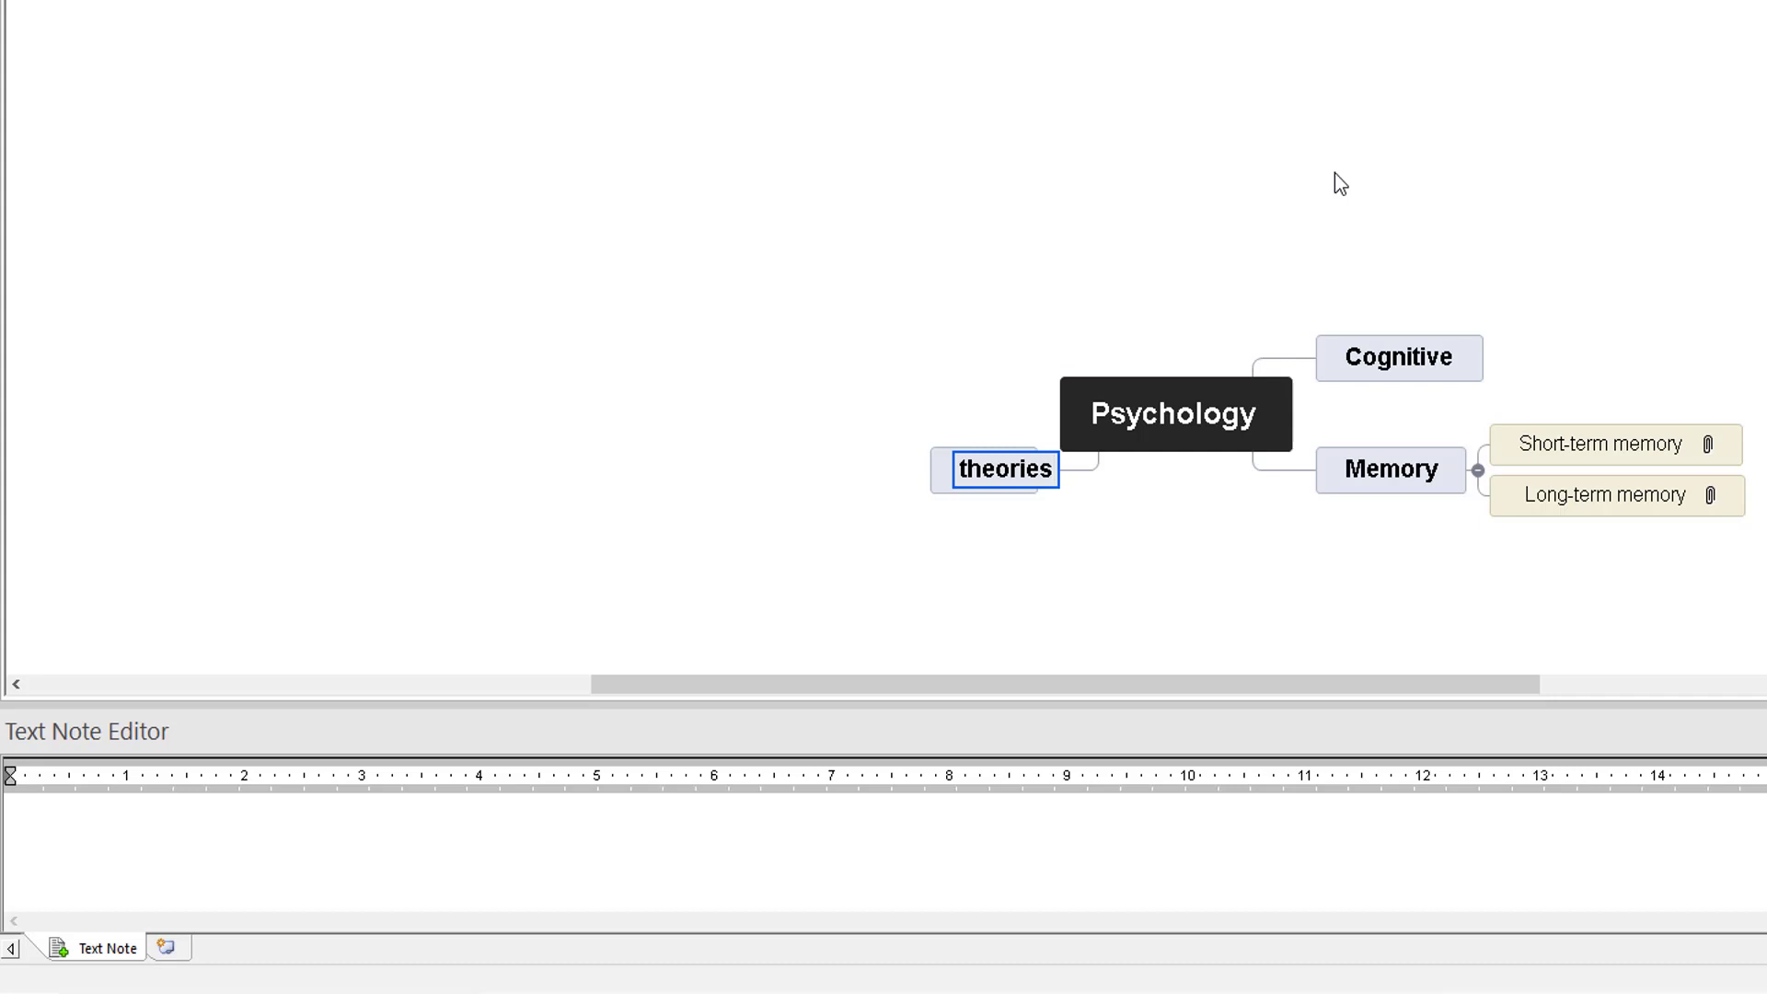
{"action": "key", "text": "ctrl+a"}
{"action": "type", "text": "Theories capitalise theories"}
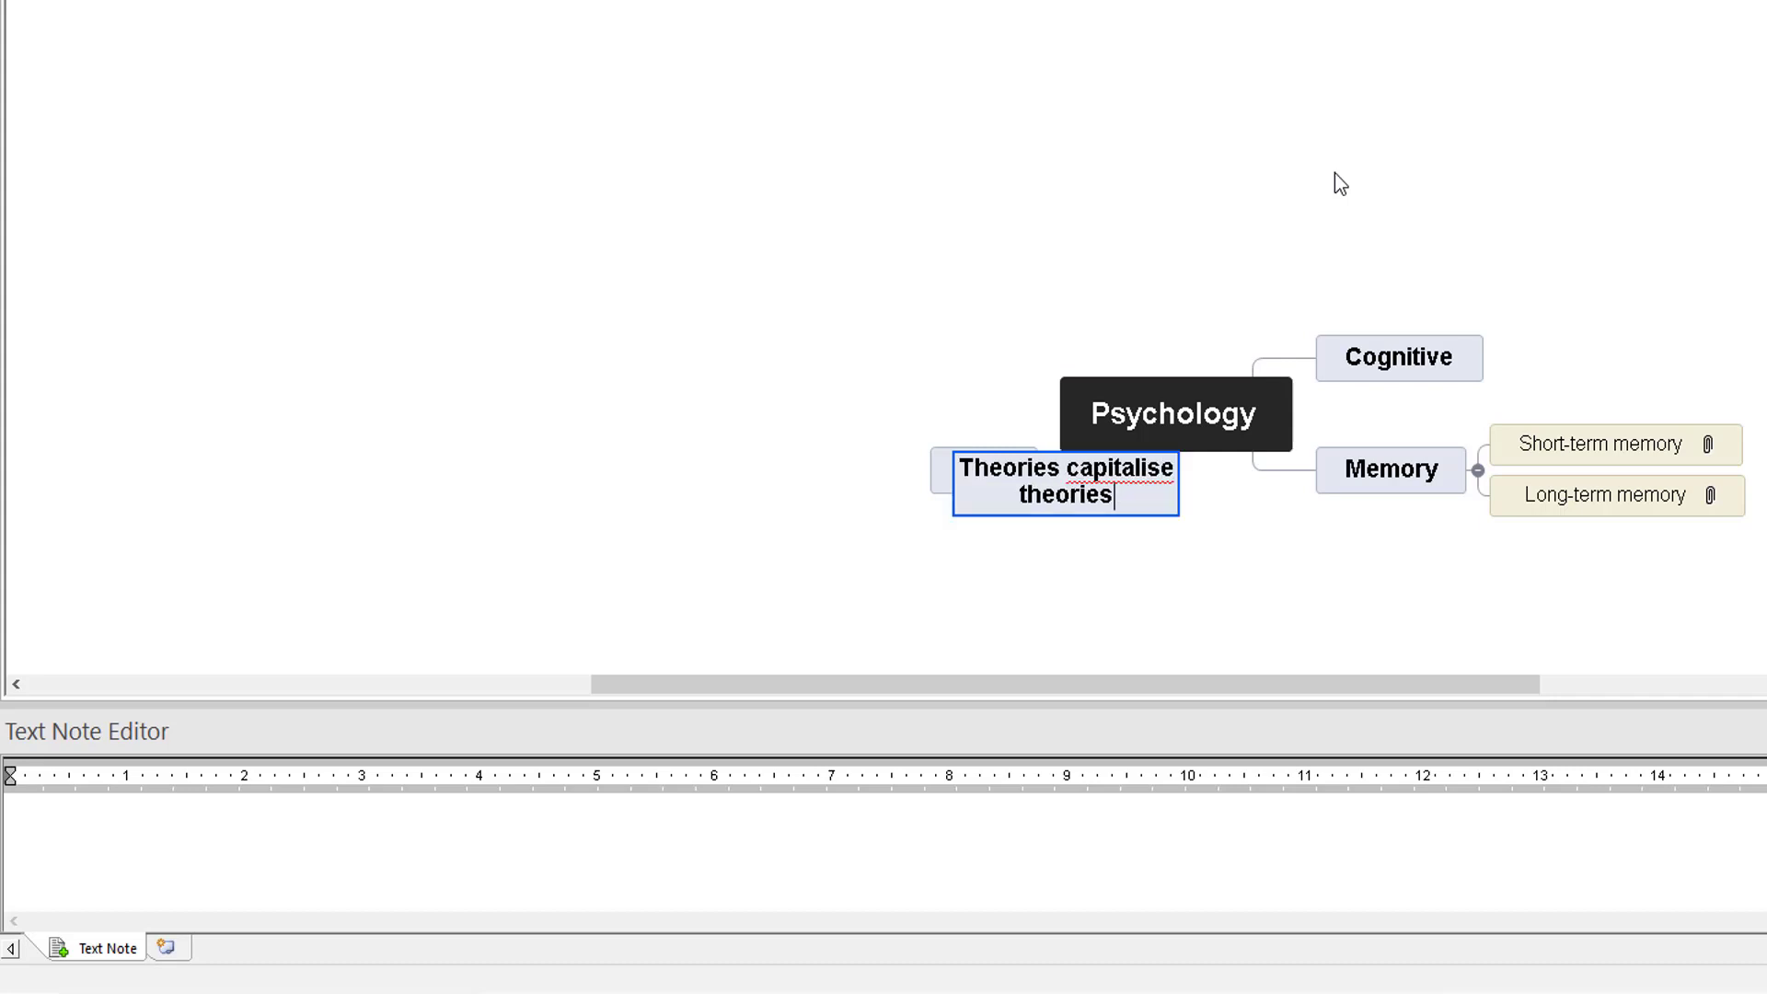
{"action": "key", "text": "ctrl+z"}
{"action": "key", "text": "Return"}
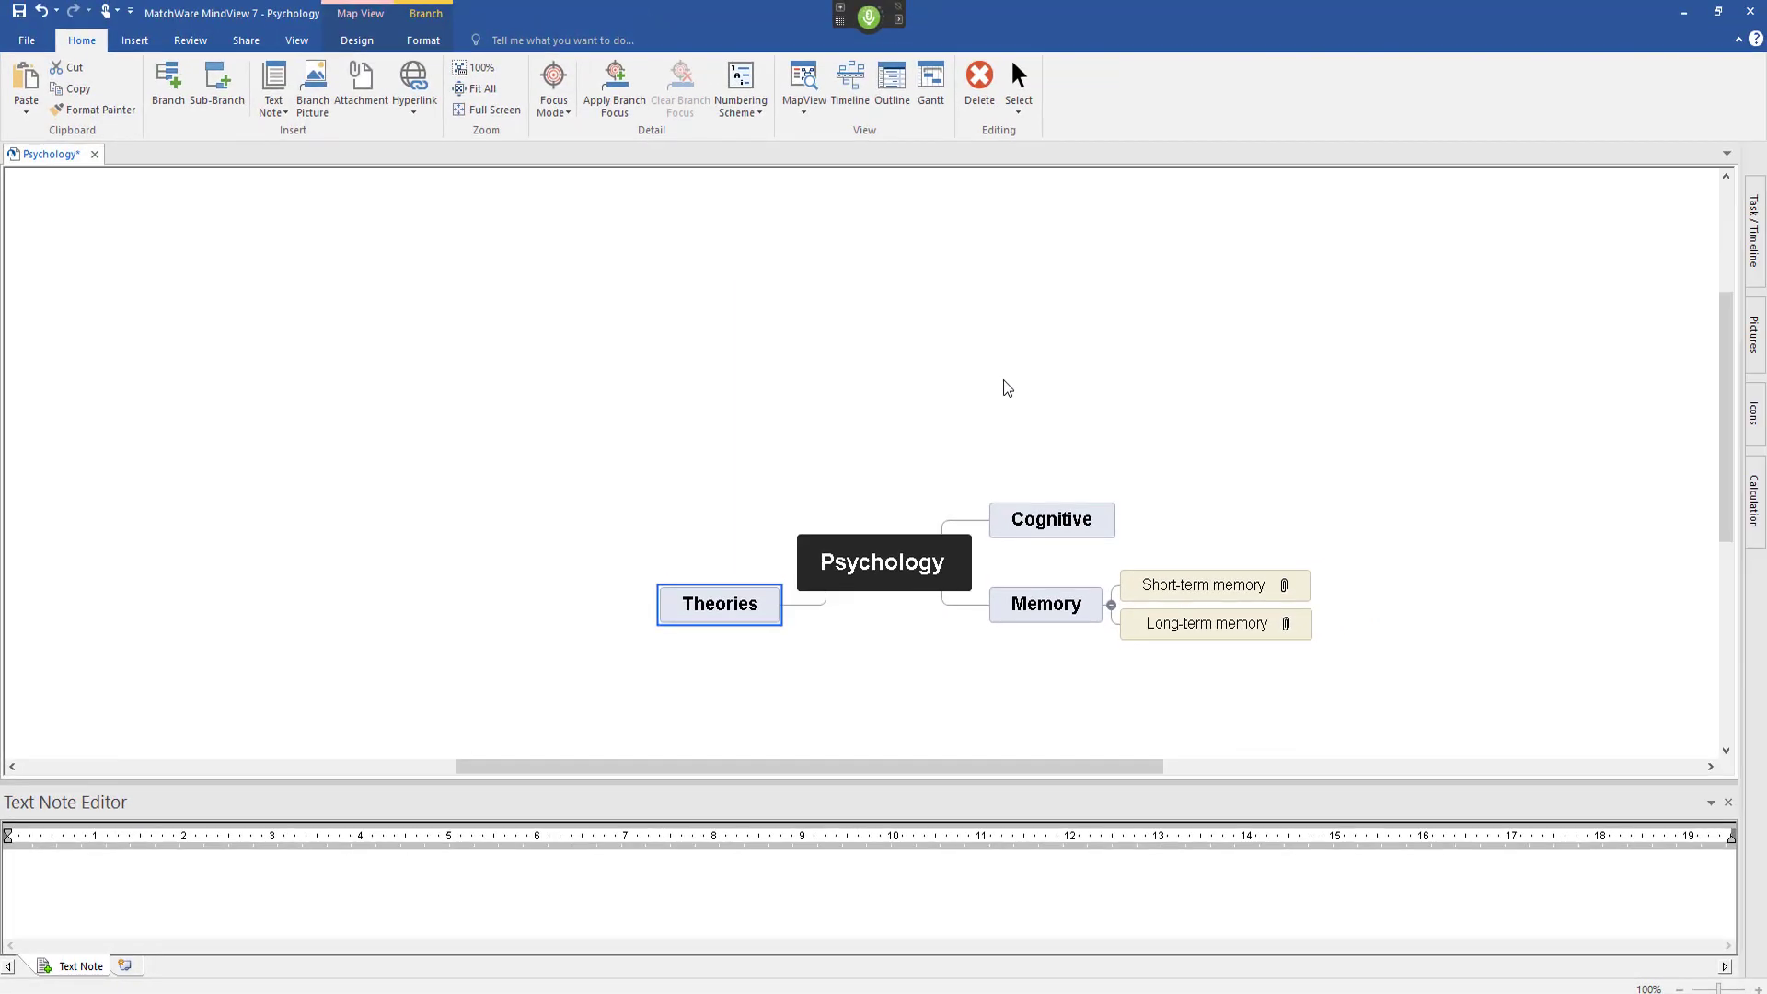
{"action": "key", "text": "Right"}
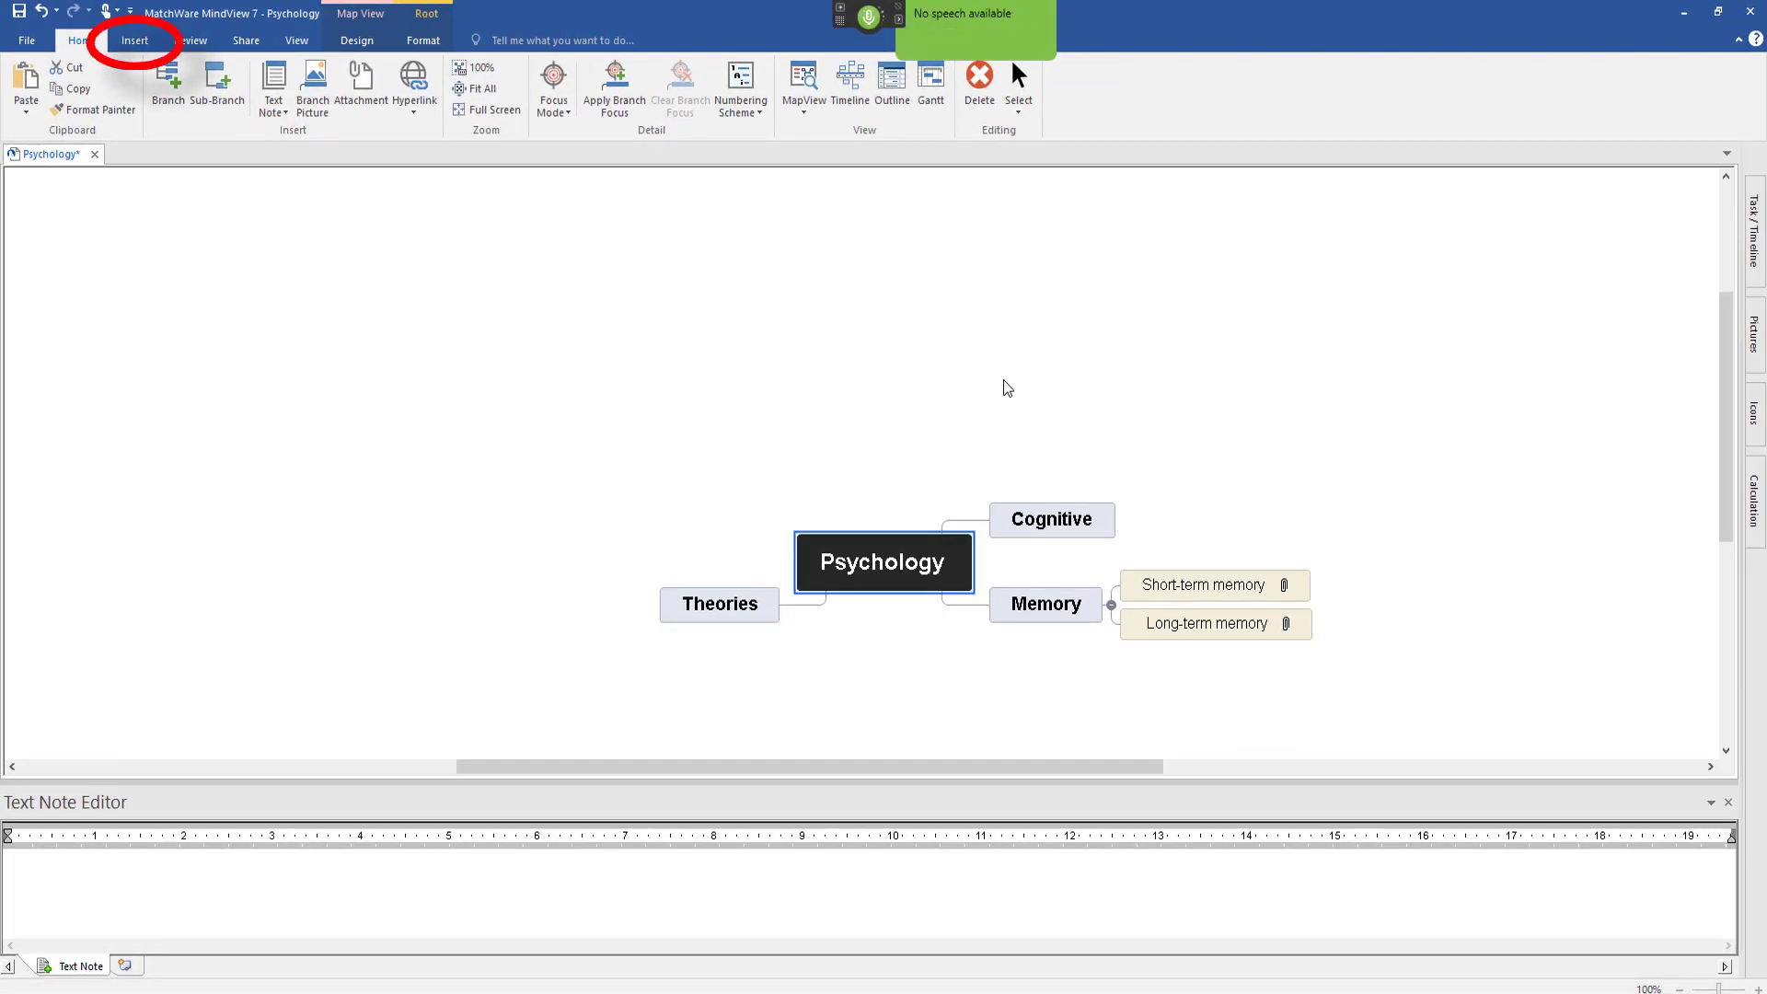
Attach the comment 'I must remember to do more research on the subject.' to Psychology.
{"action": "left_click", "coordinate": [134, 40]}
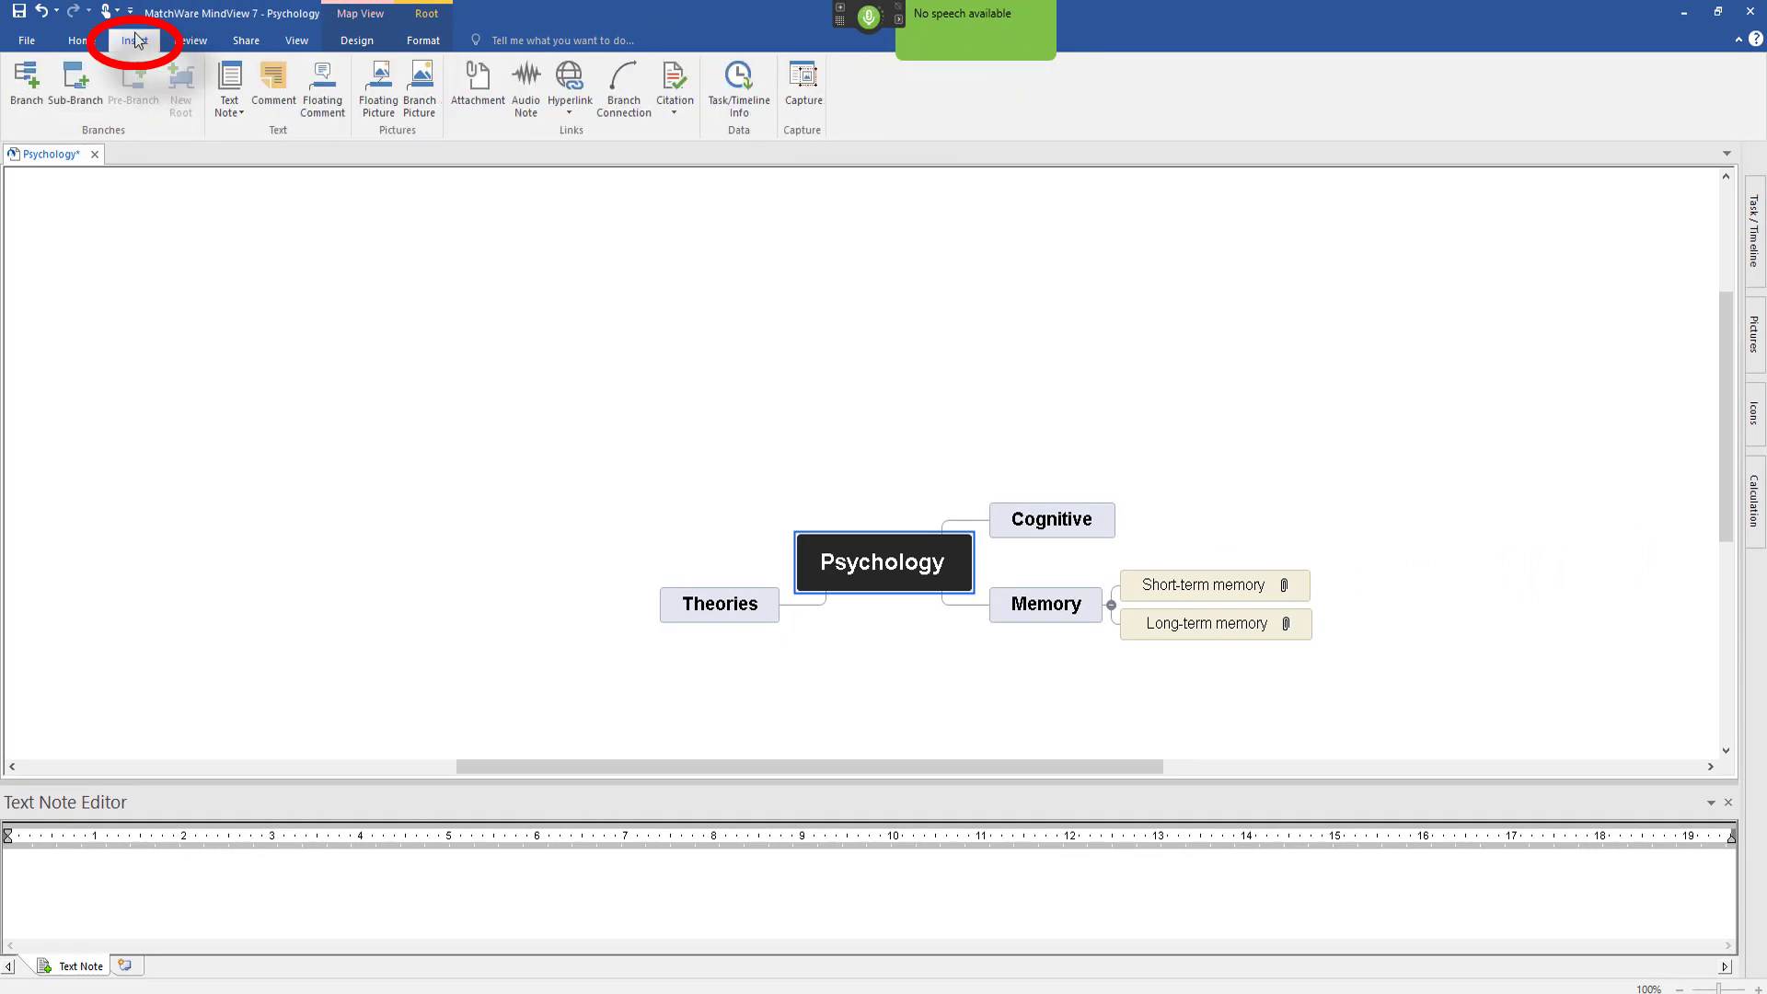
{"action": "key", "text": "ctrl+shift+m"}
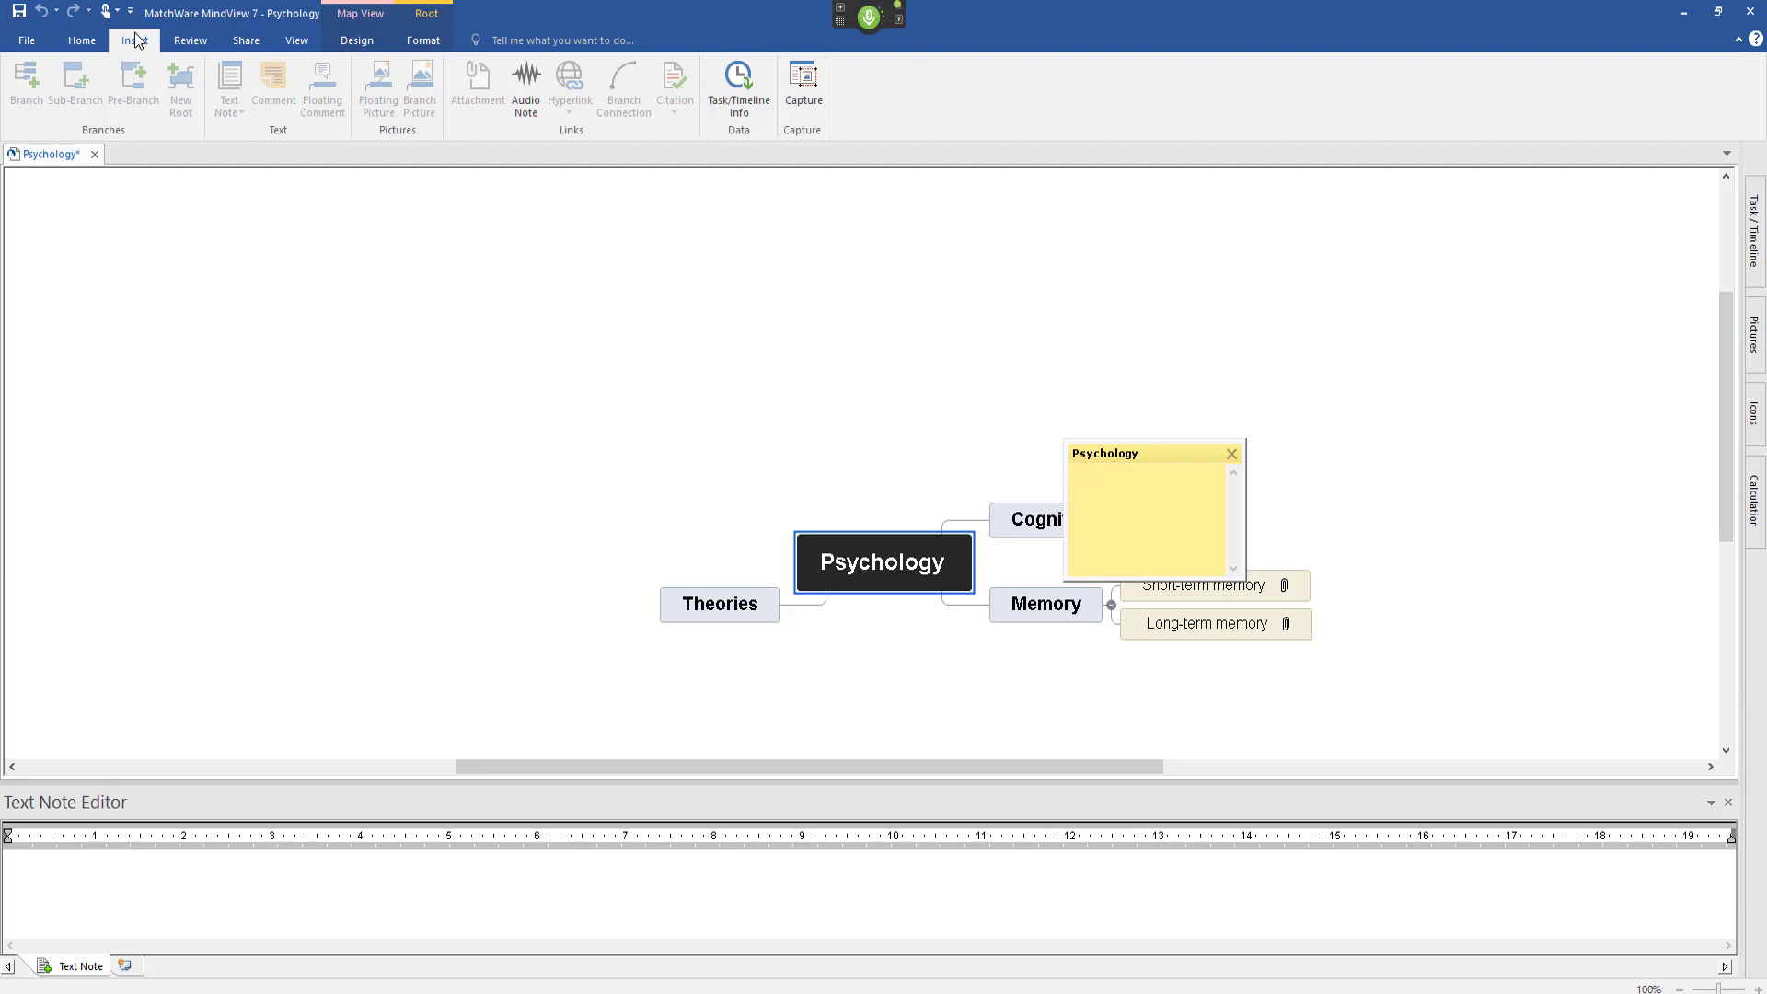
{"action": "type", "text": "I must remember to do more research on the subject"}
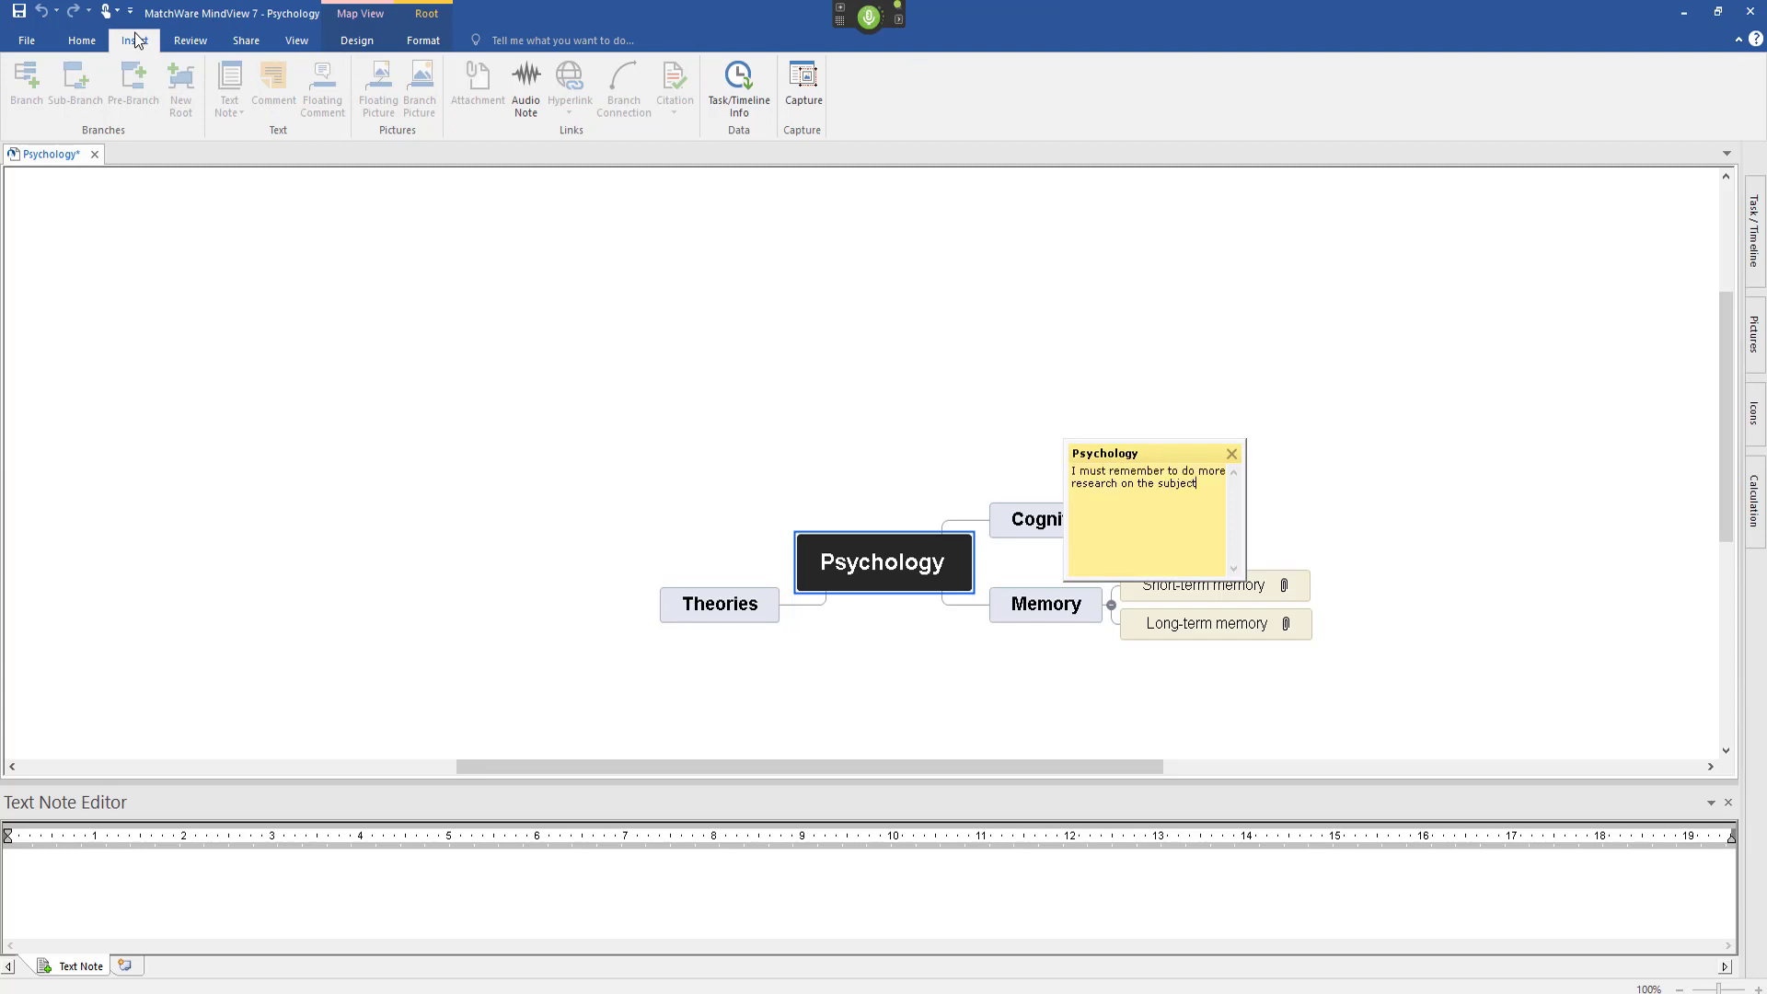
{"action": "type", "text": "."}
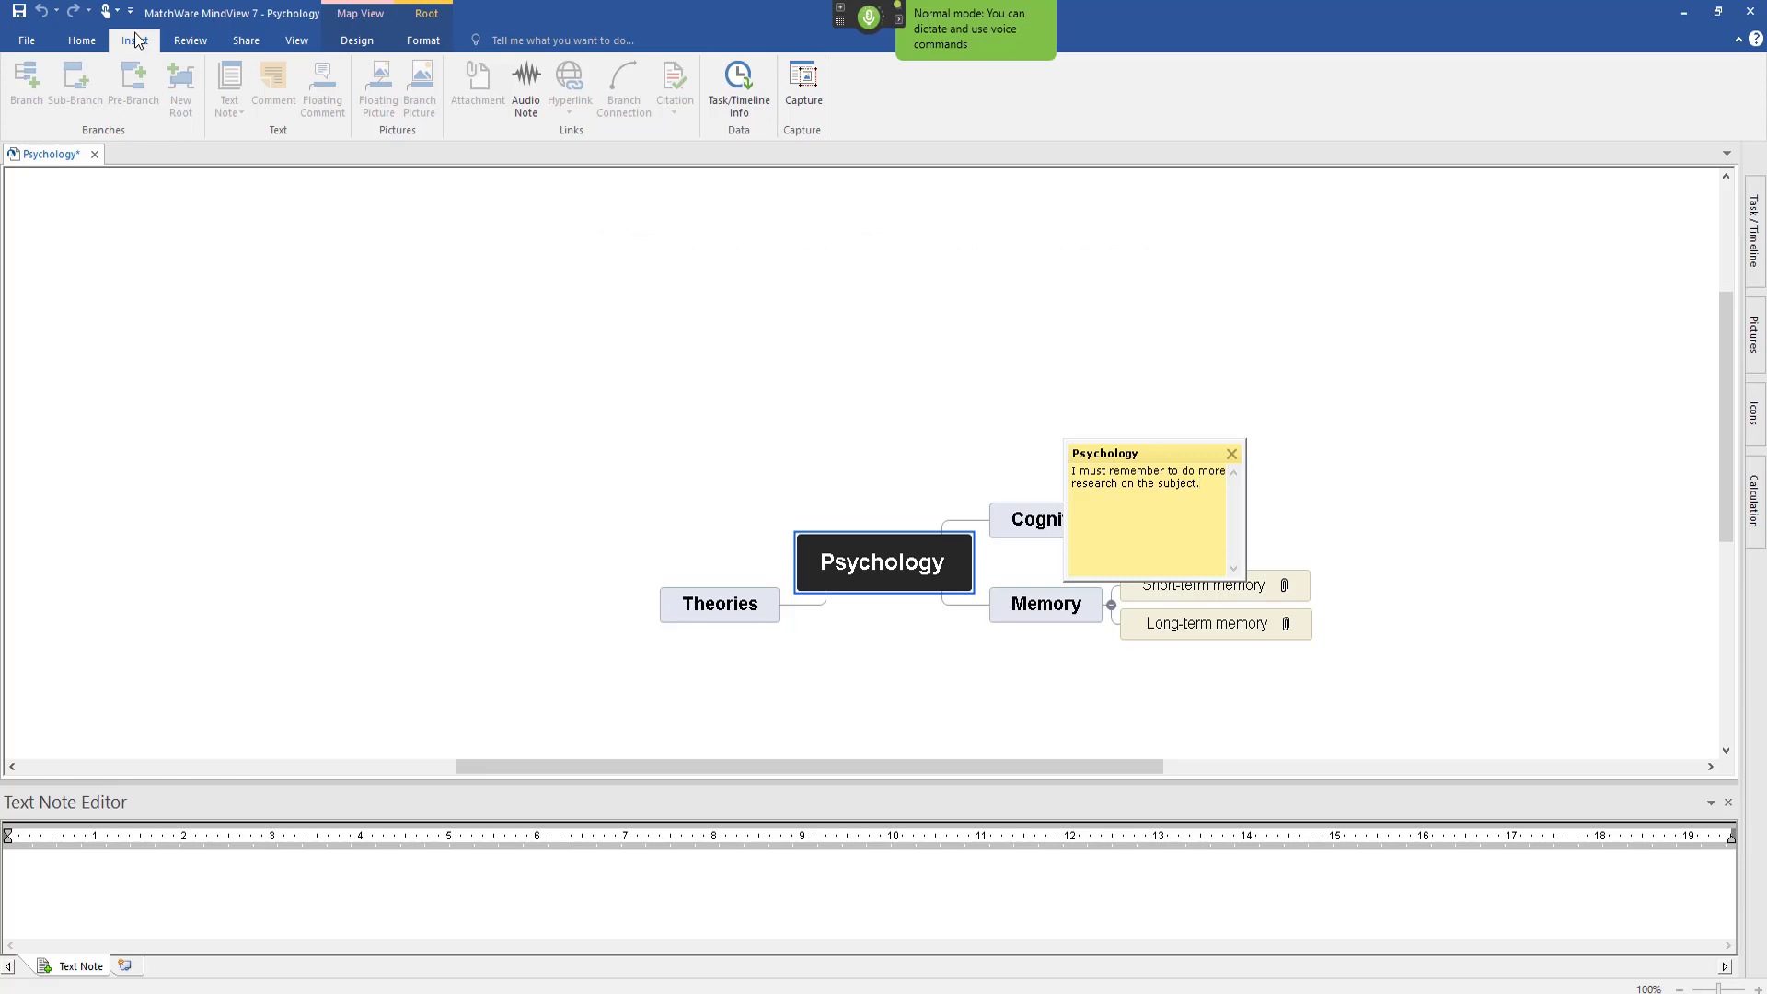
{"action": "key", "text": "Escape"}
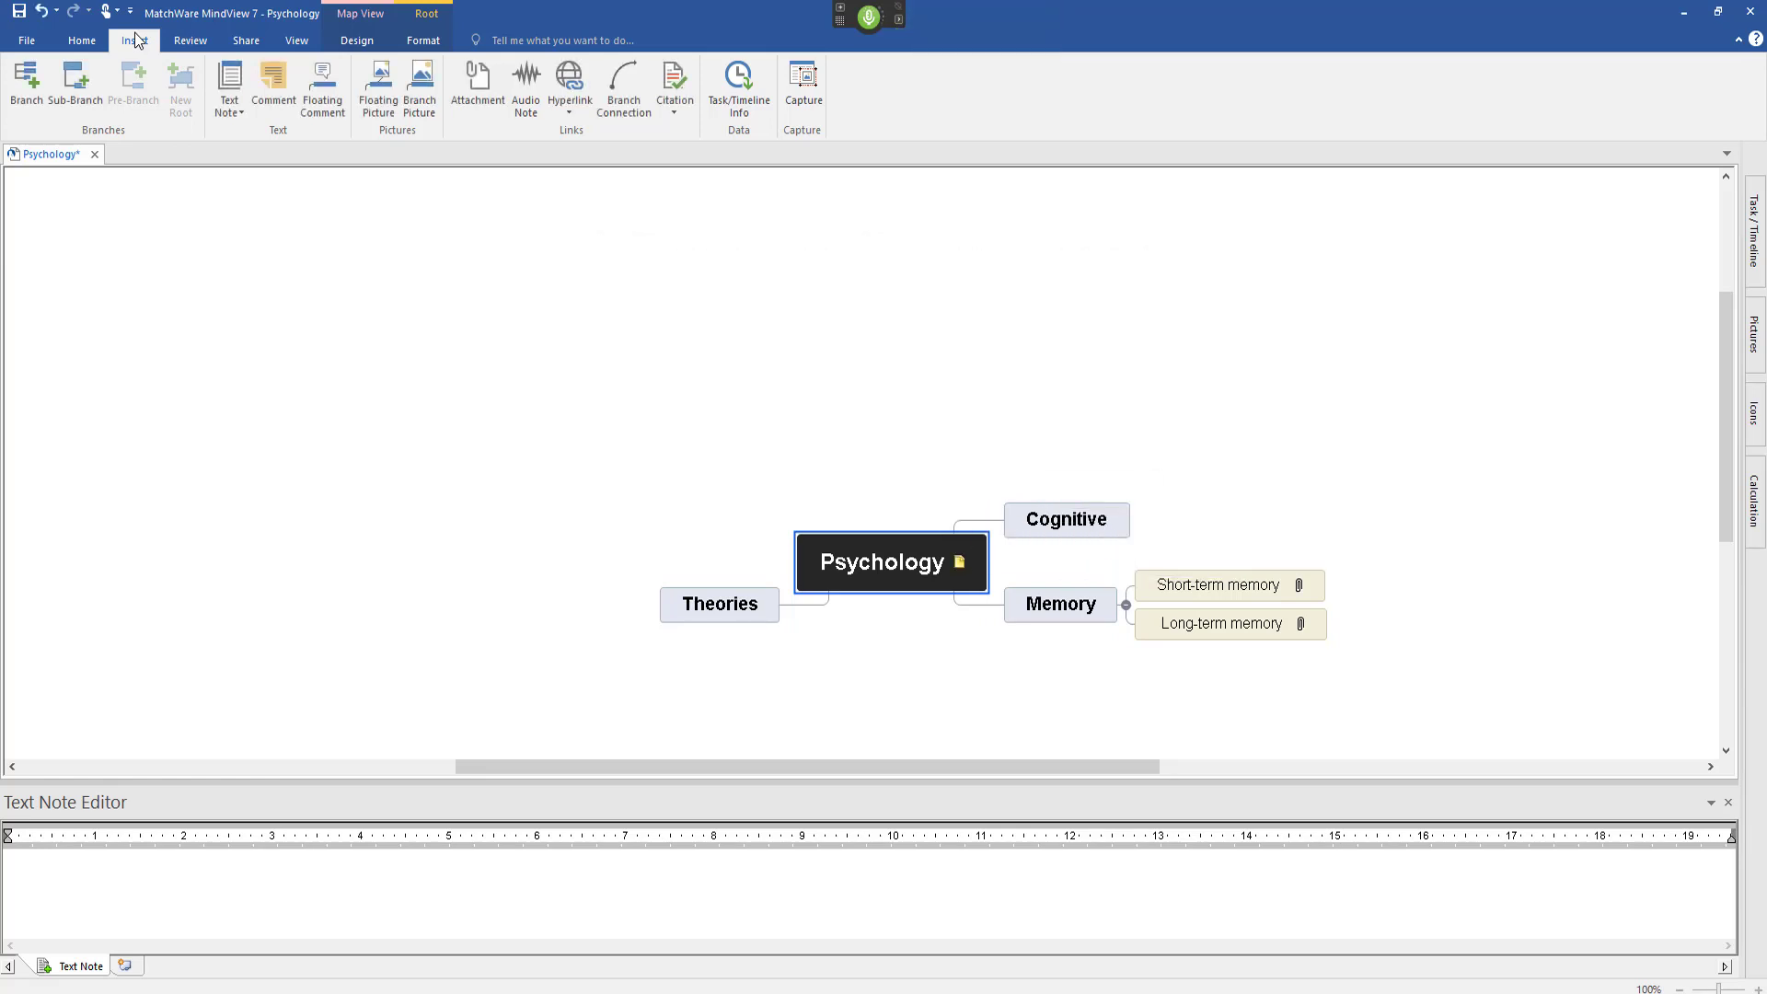
{"action": "key", "text": "Right"}
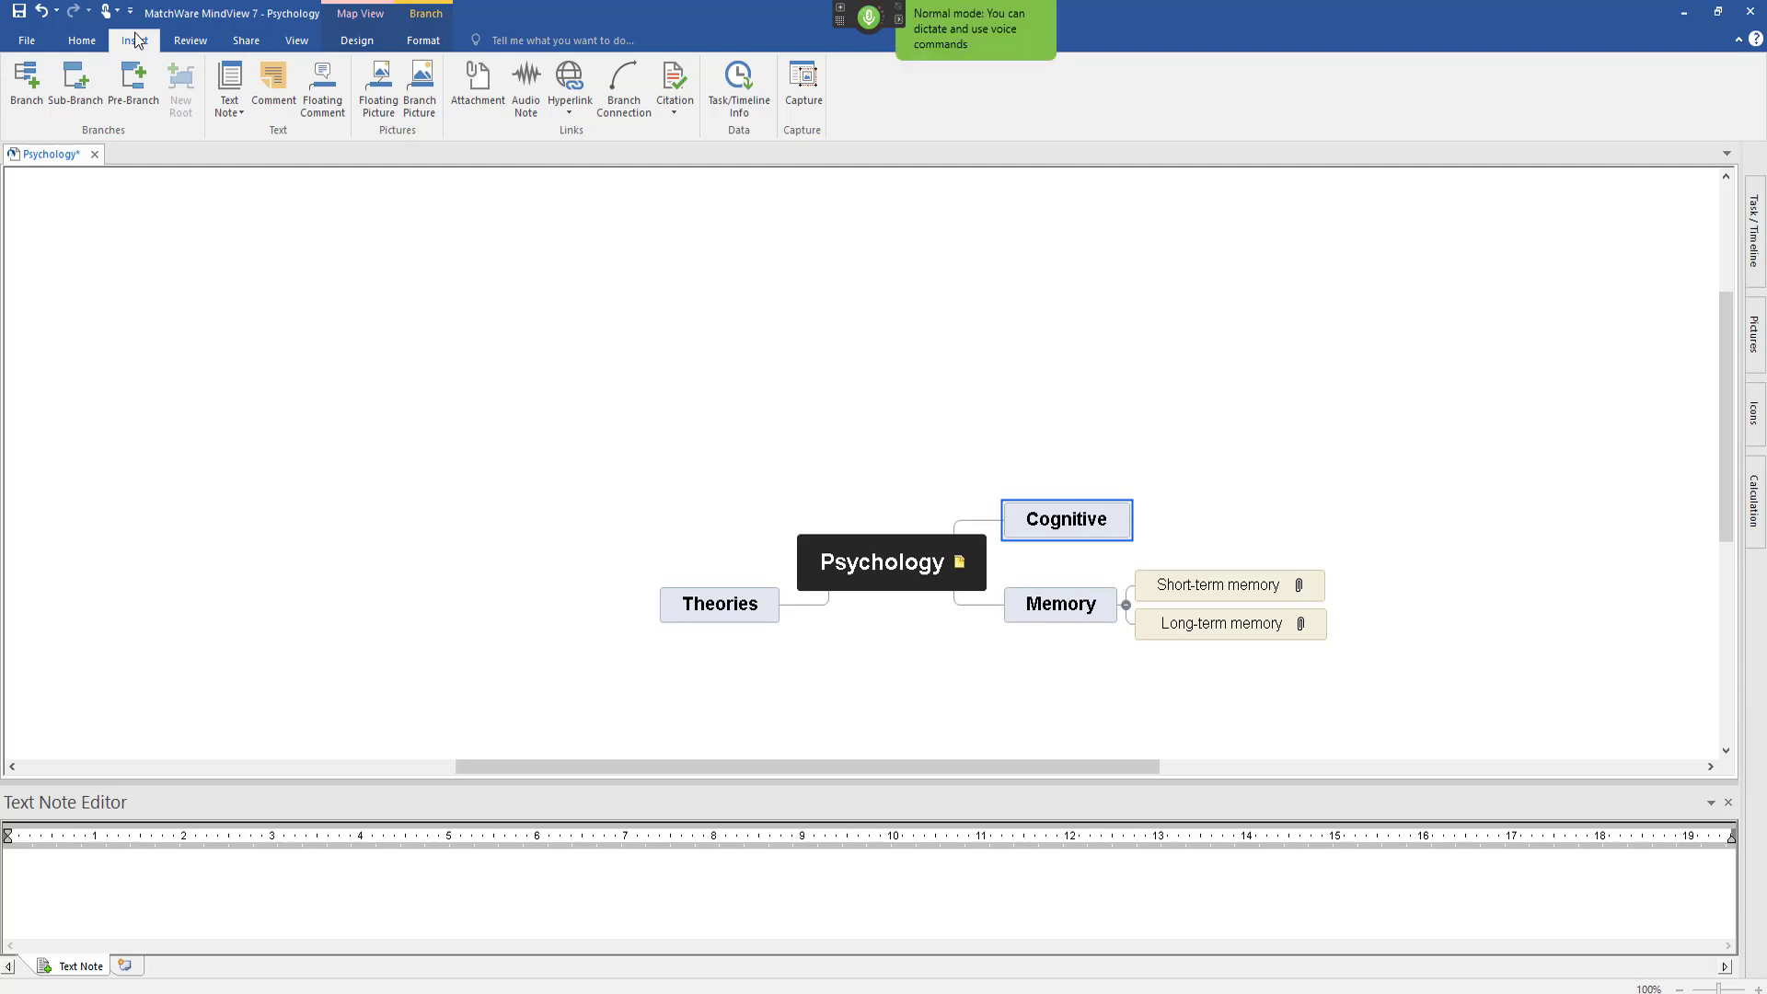
{"action": "left_click", "coordinate": [190, 37]}
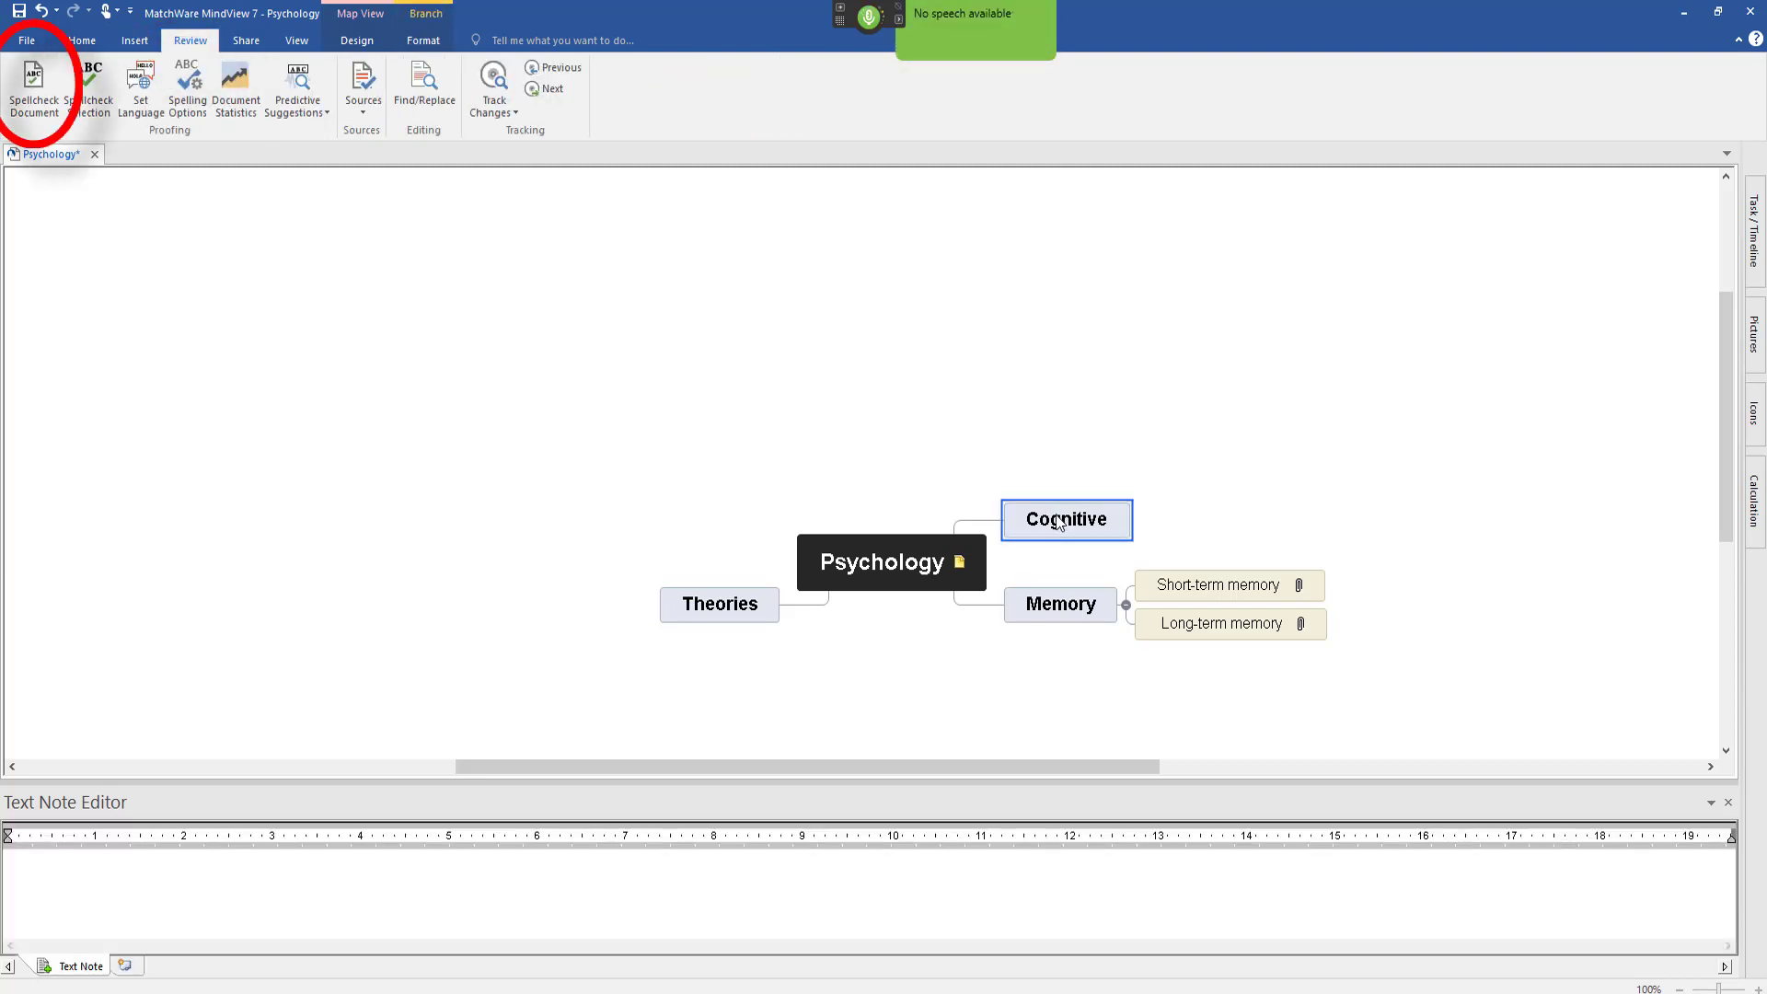
{"action": "key", "text": "F7"}
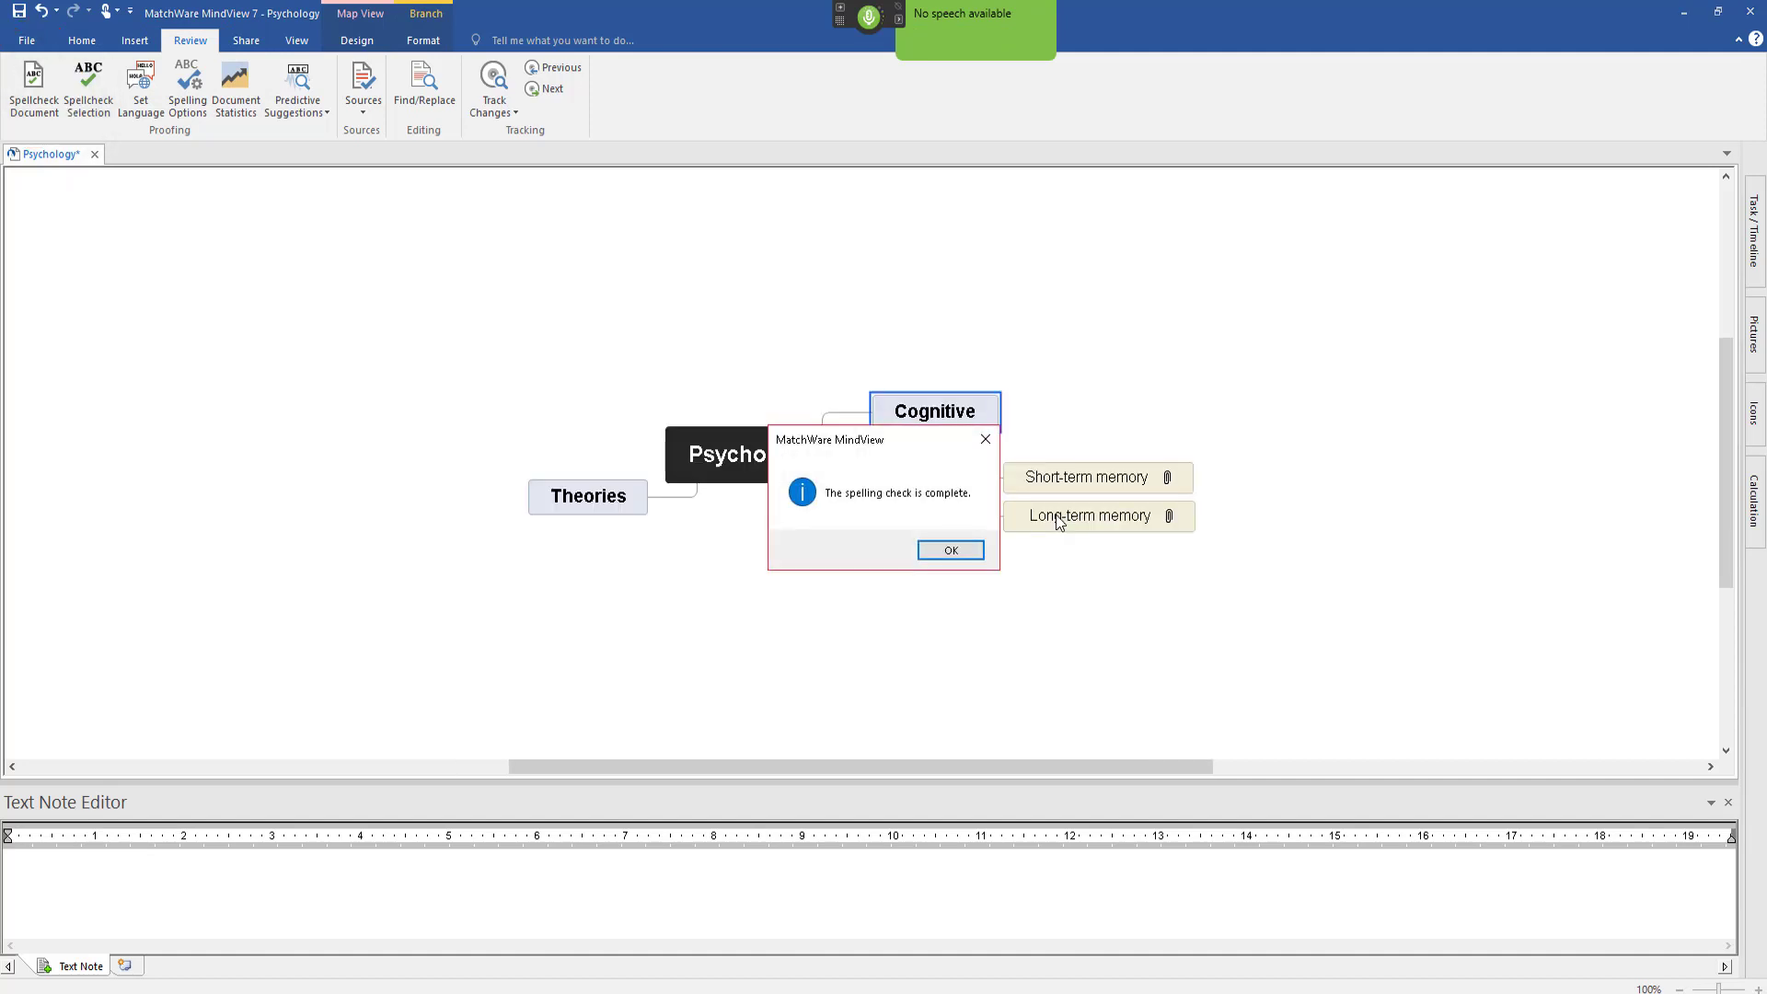
{"action": "key", "text": "Return"}
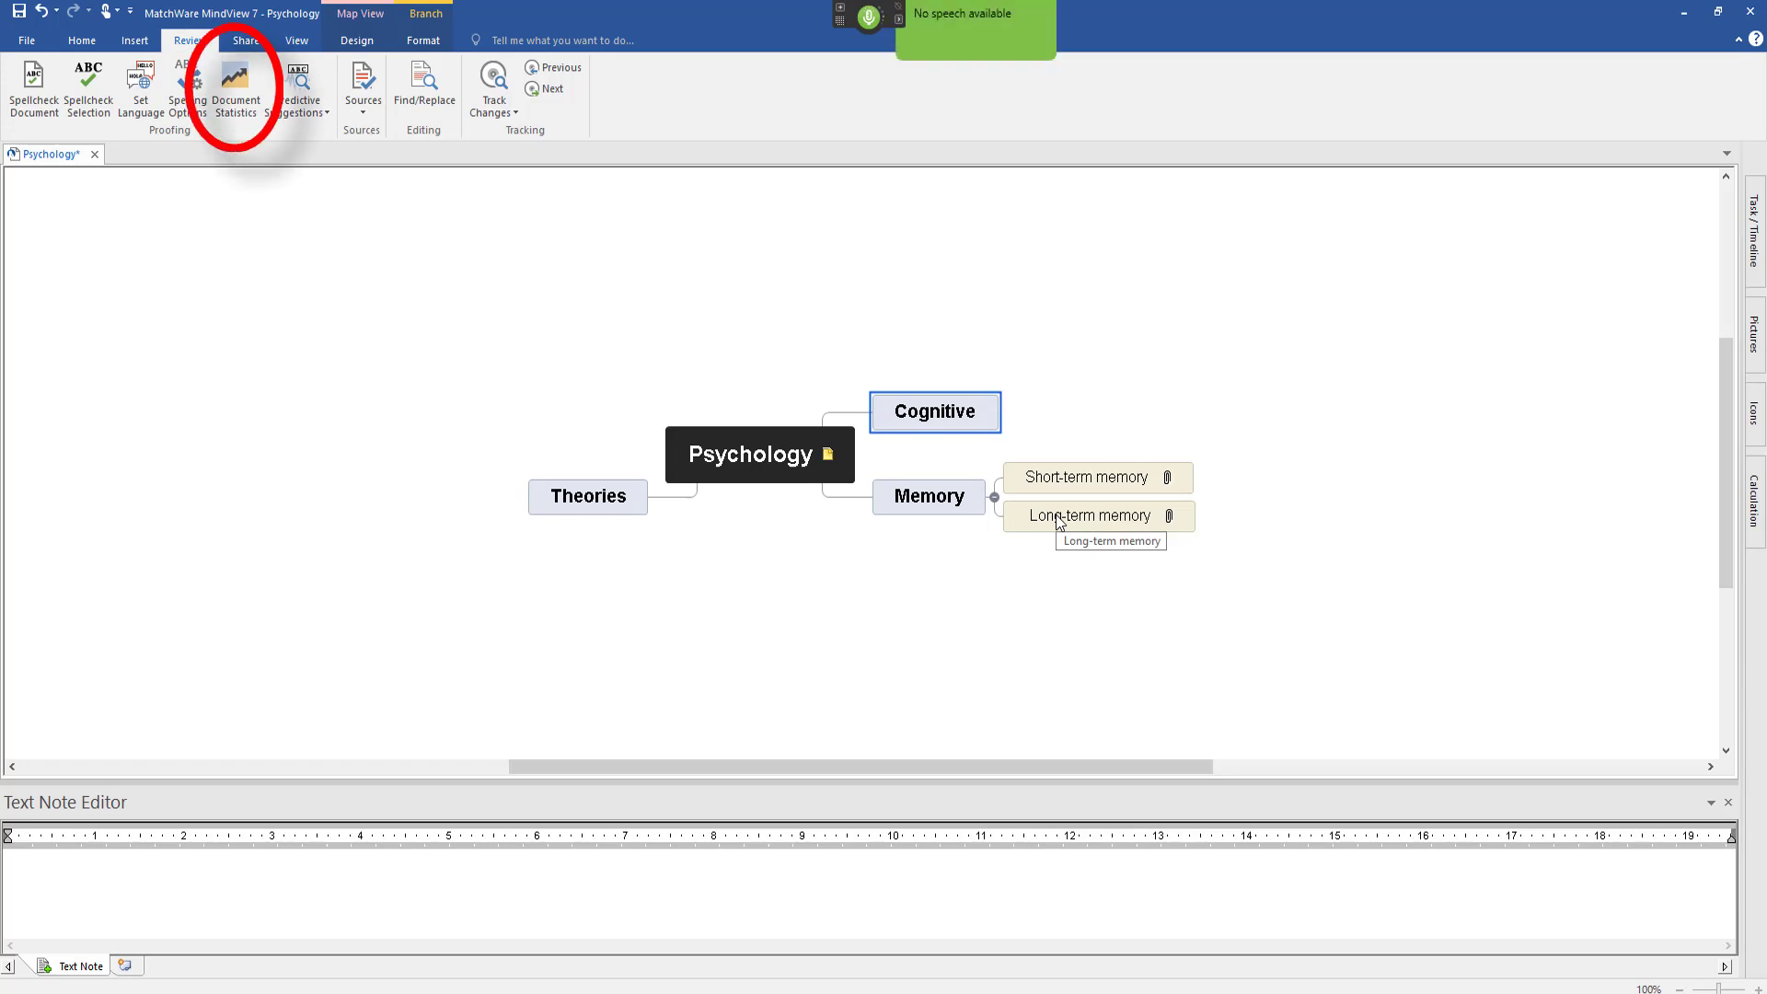
{"action": "key", "text": "ctrl+shift+g"}
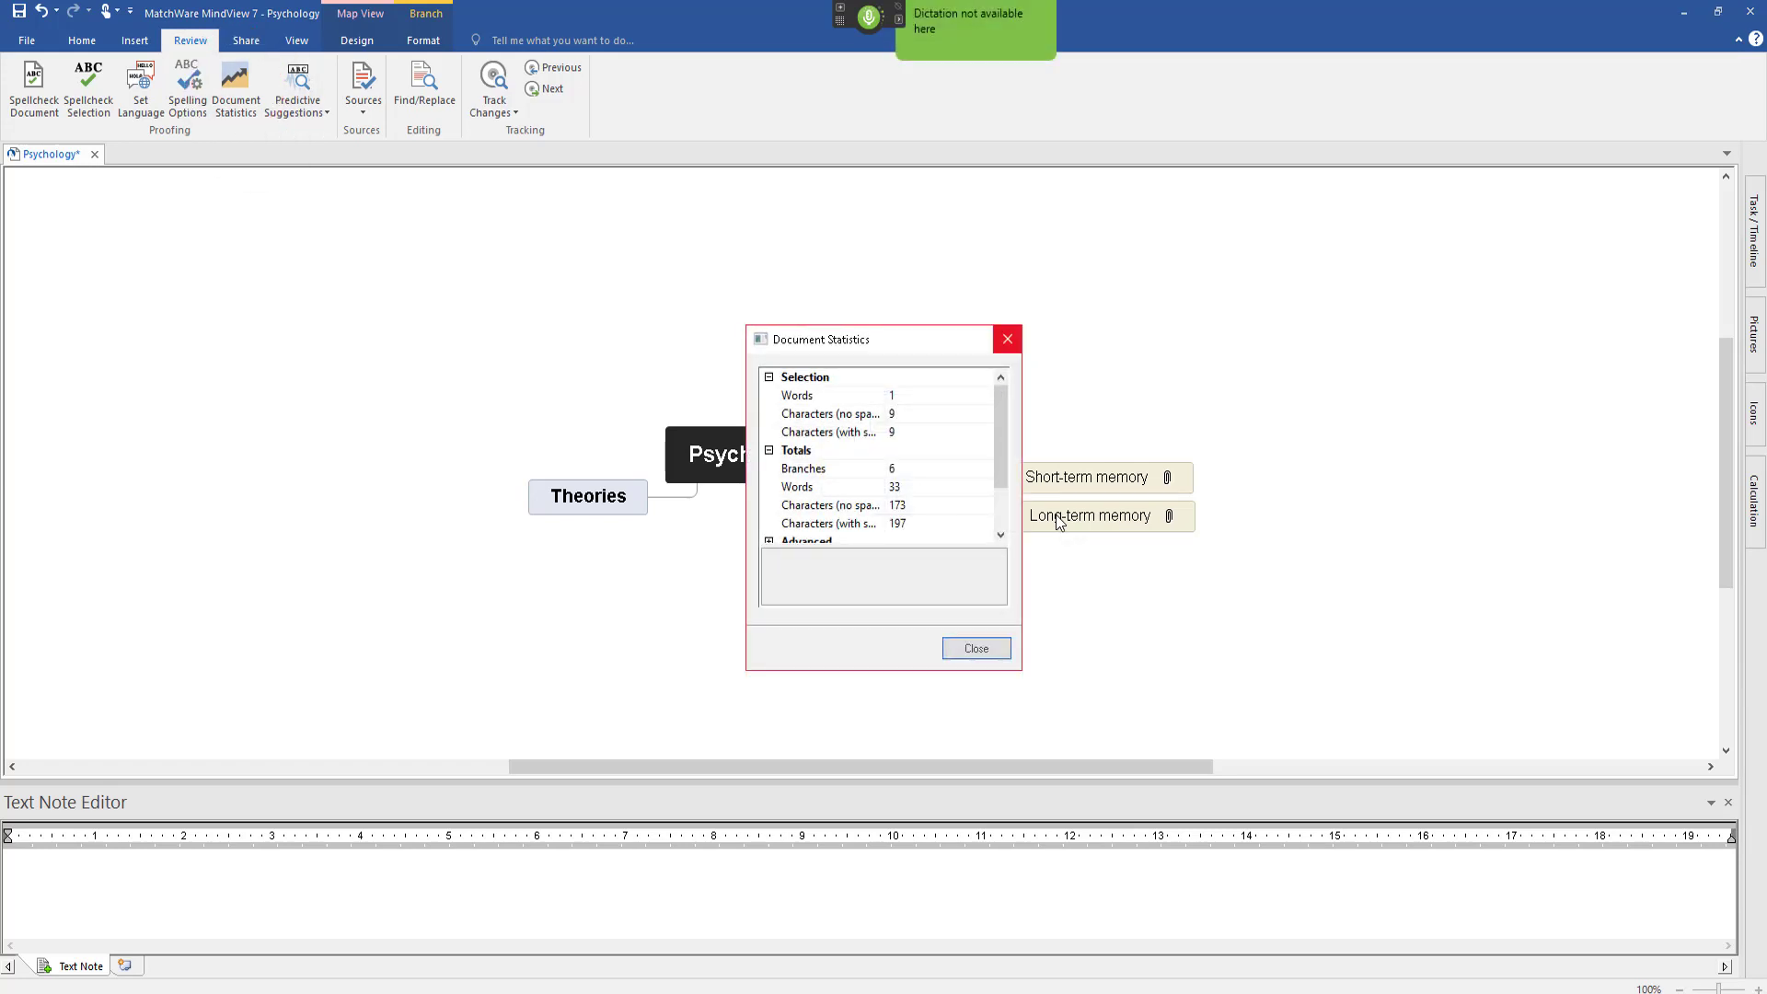
{"action": "key", "text": "Return"}
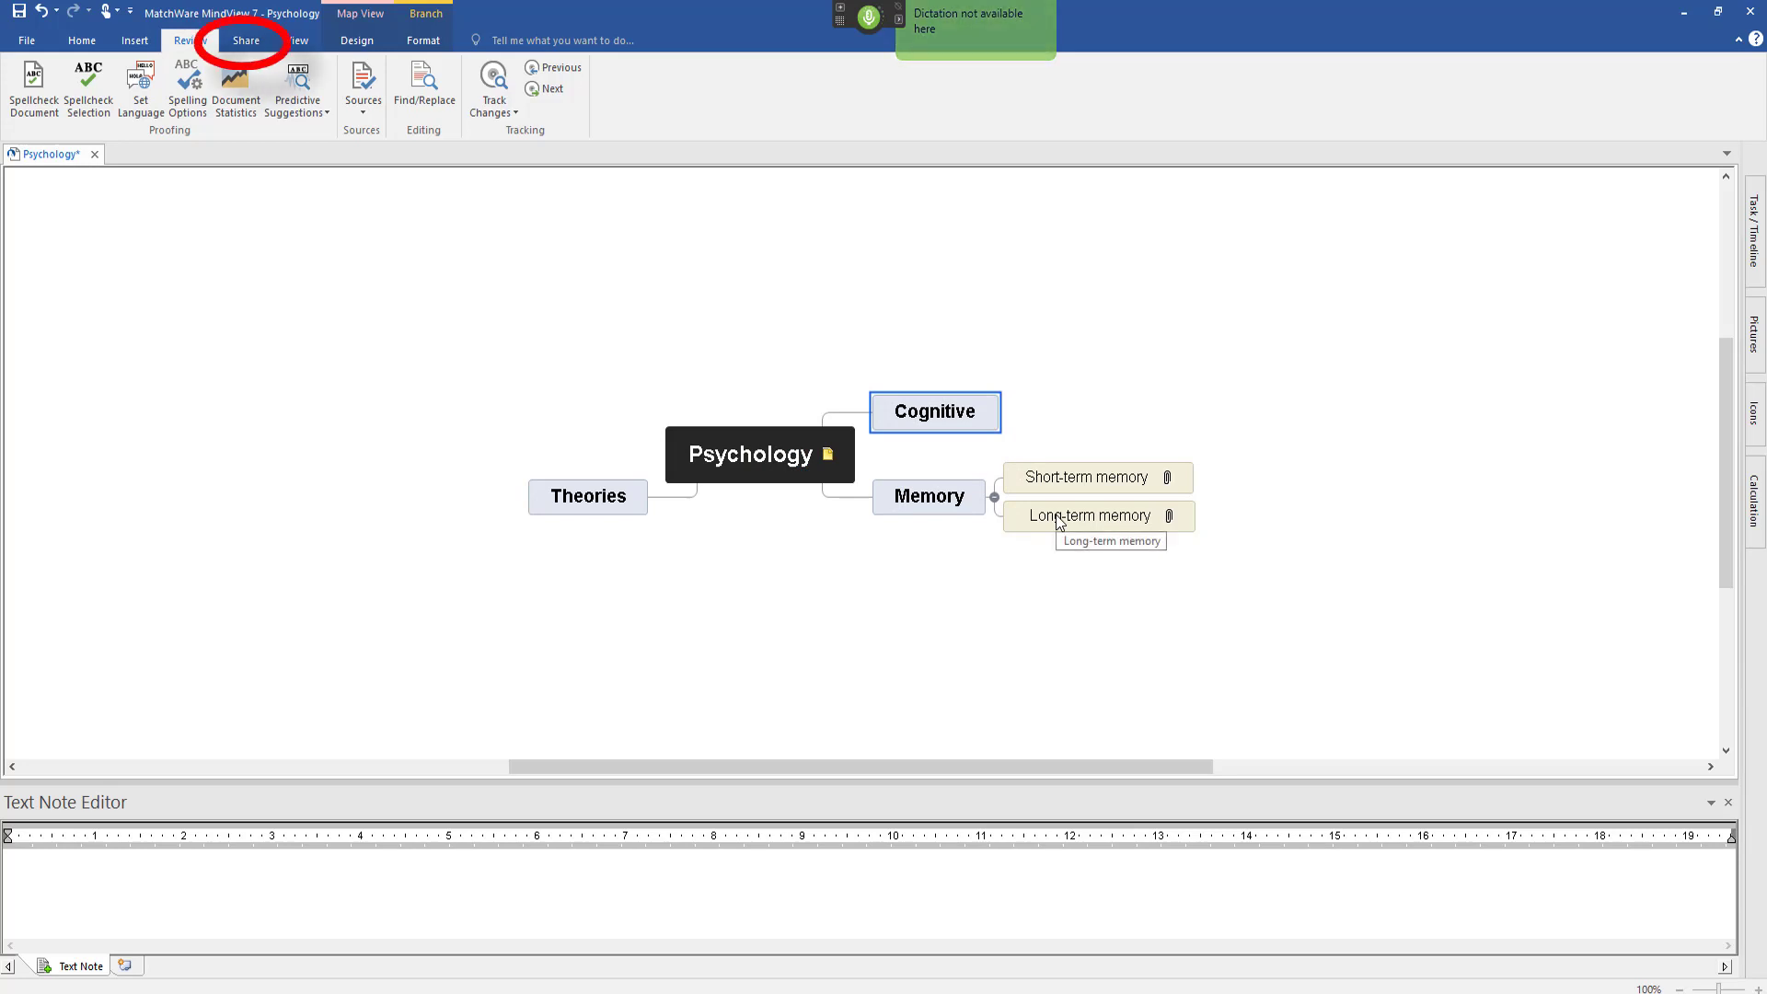
Look through the sharing, view and design ribbon tabs, then return to the main tab.
{"action": "left_click", "coordinate": [246, 38]}
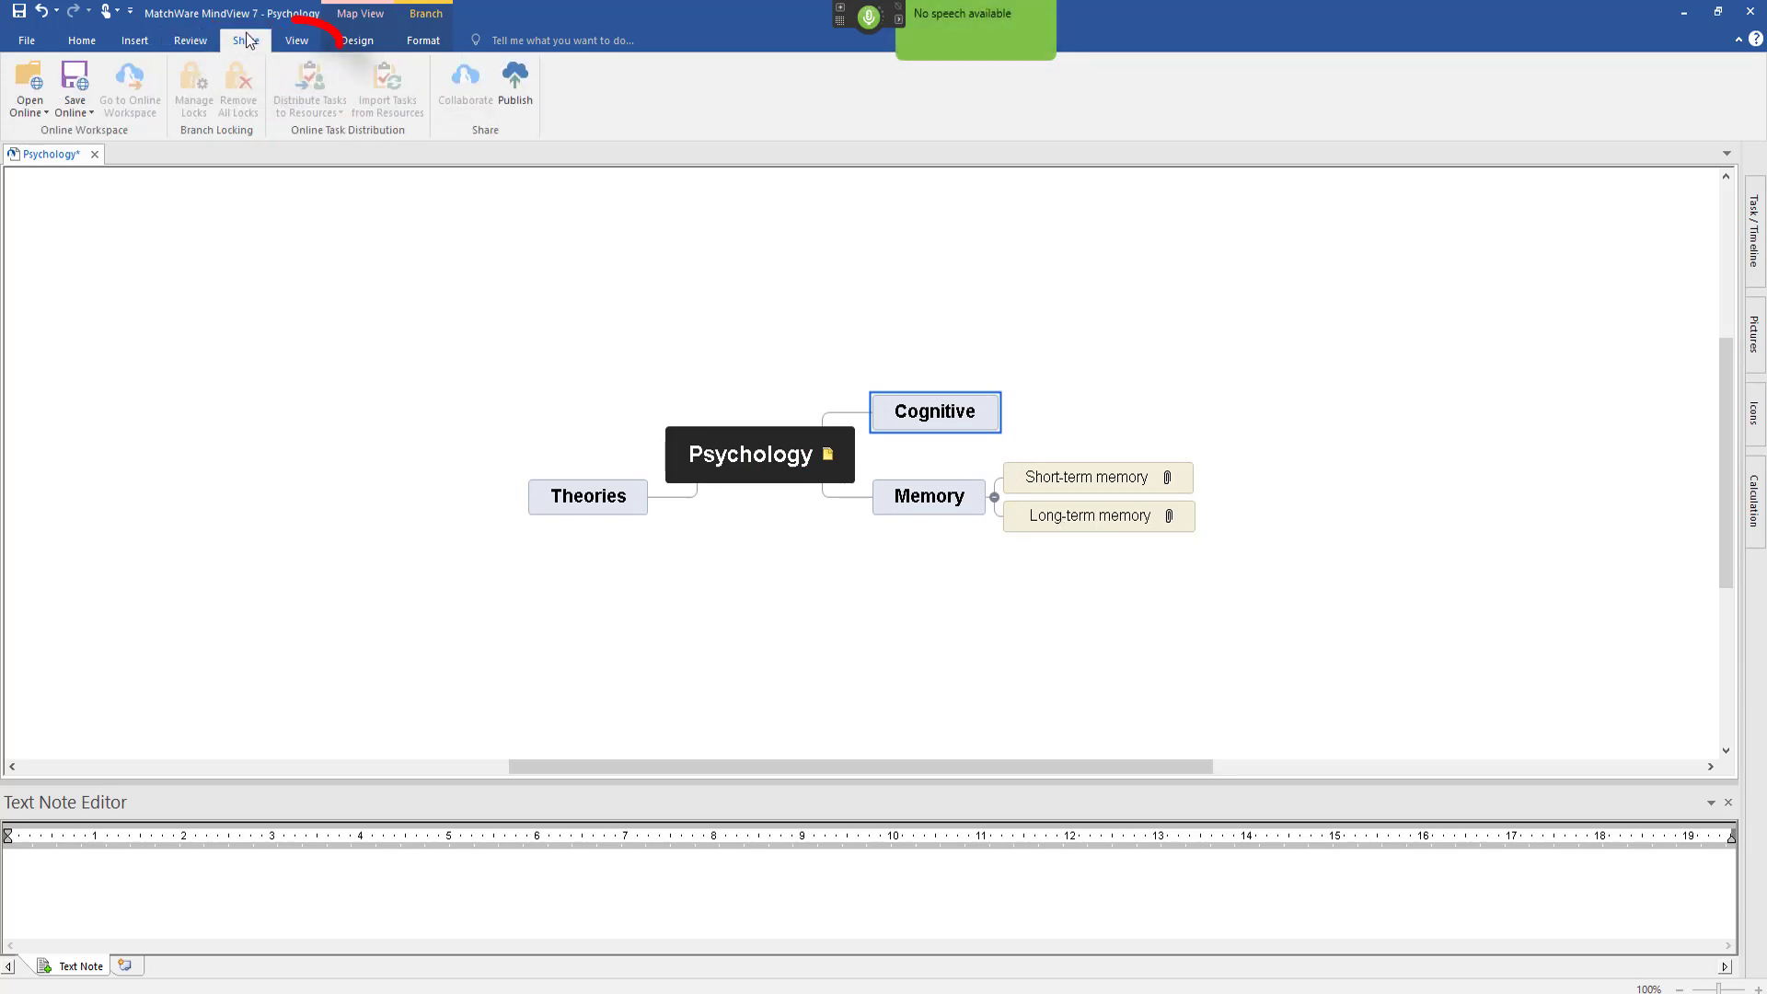
{"action": "left_click", "coordinate": [296, 37]}
{"action": "left_click", "coordinate": [357, 41]}
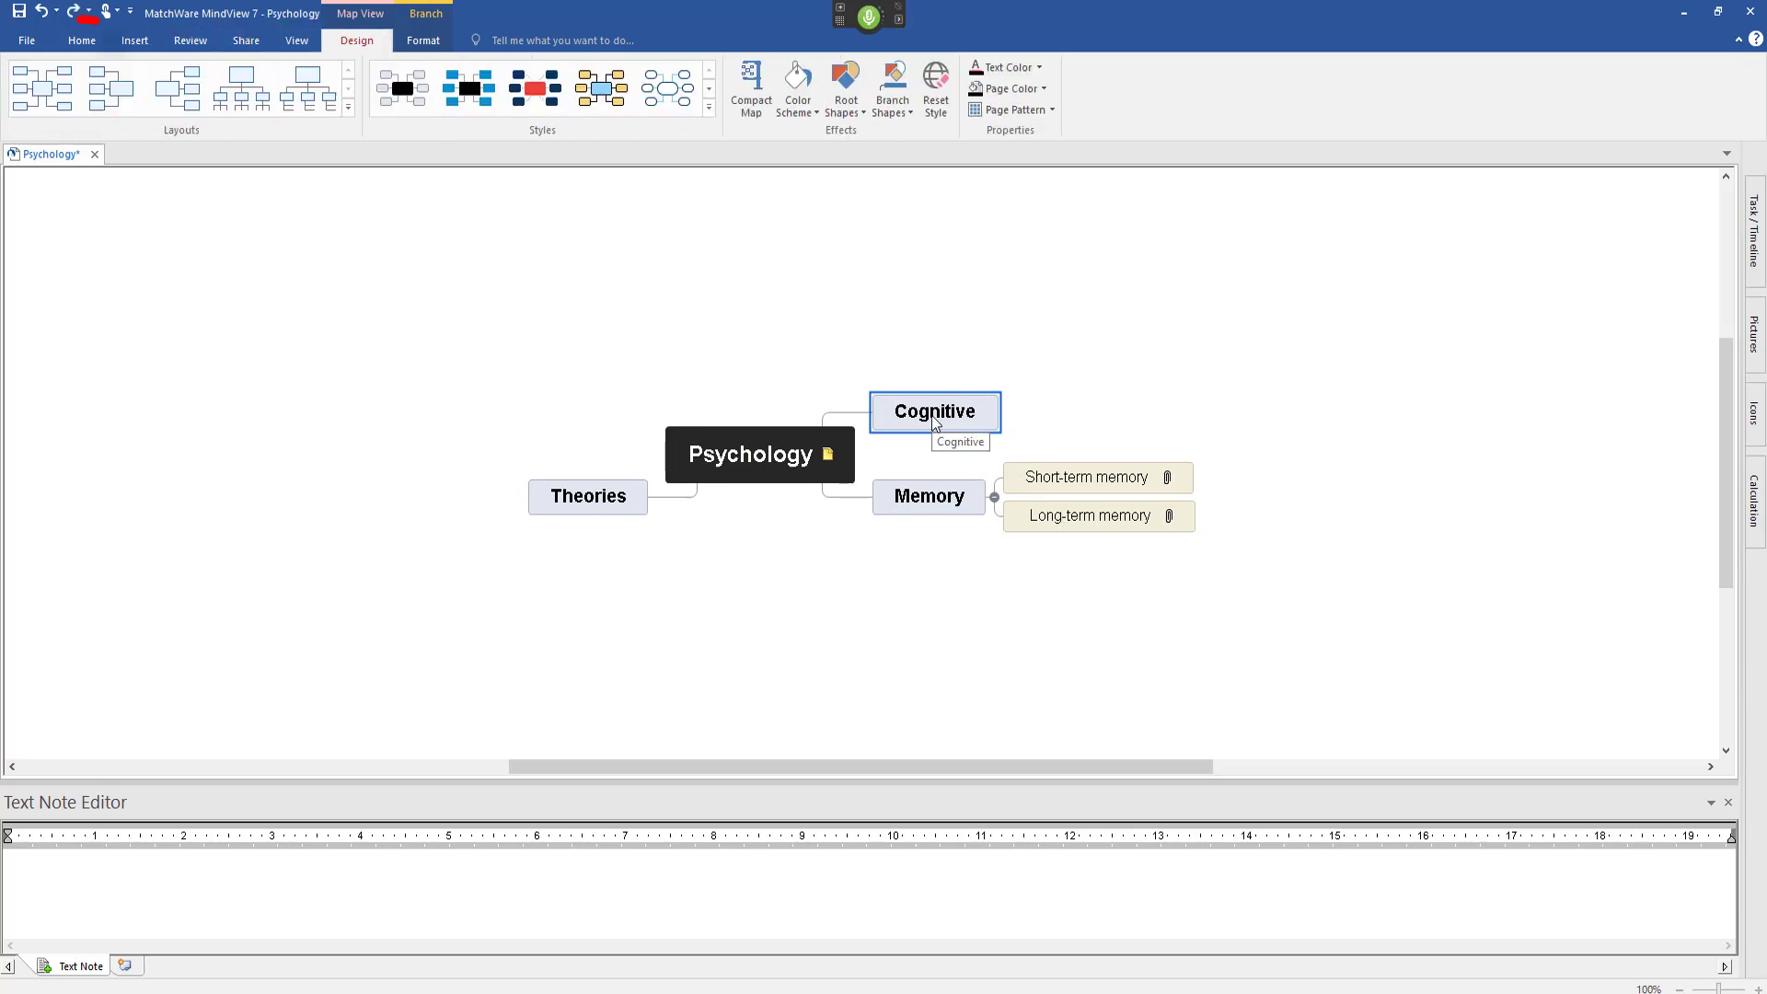
{"action": "left_click", "coordinate": [81, 41]}
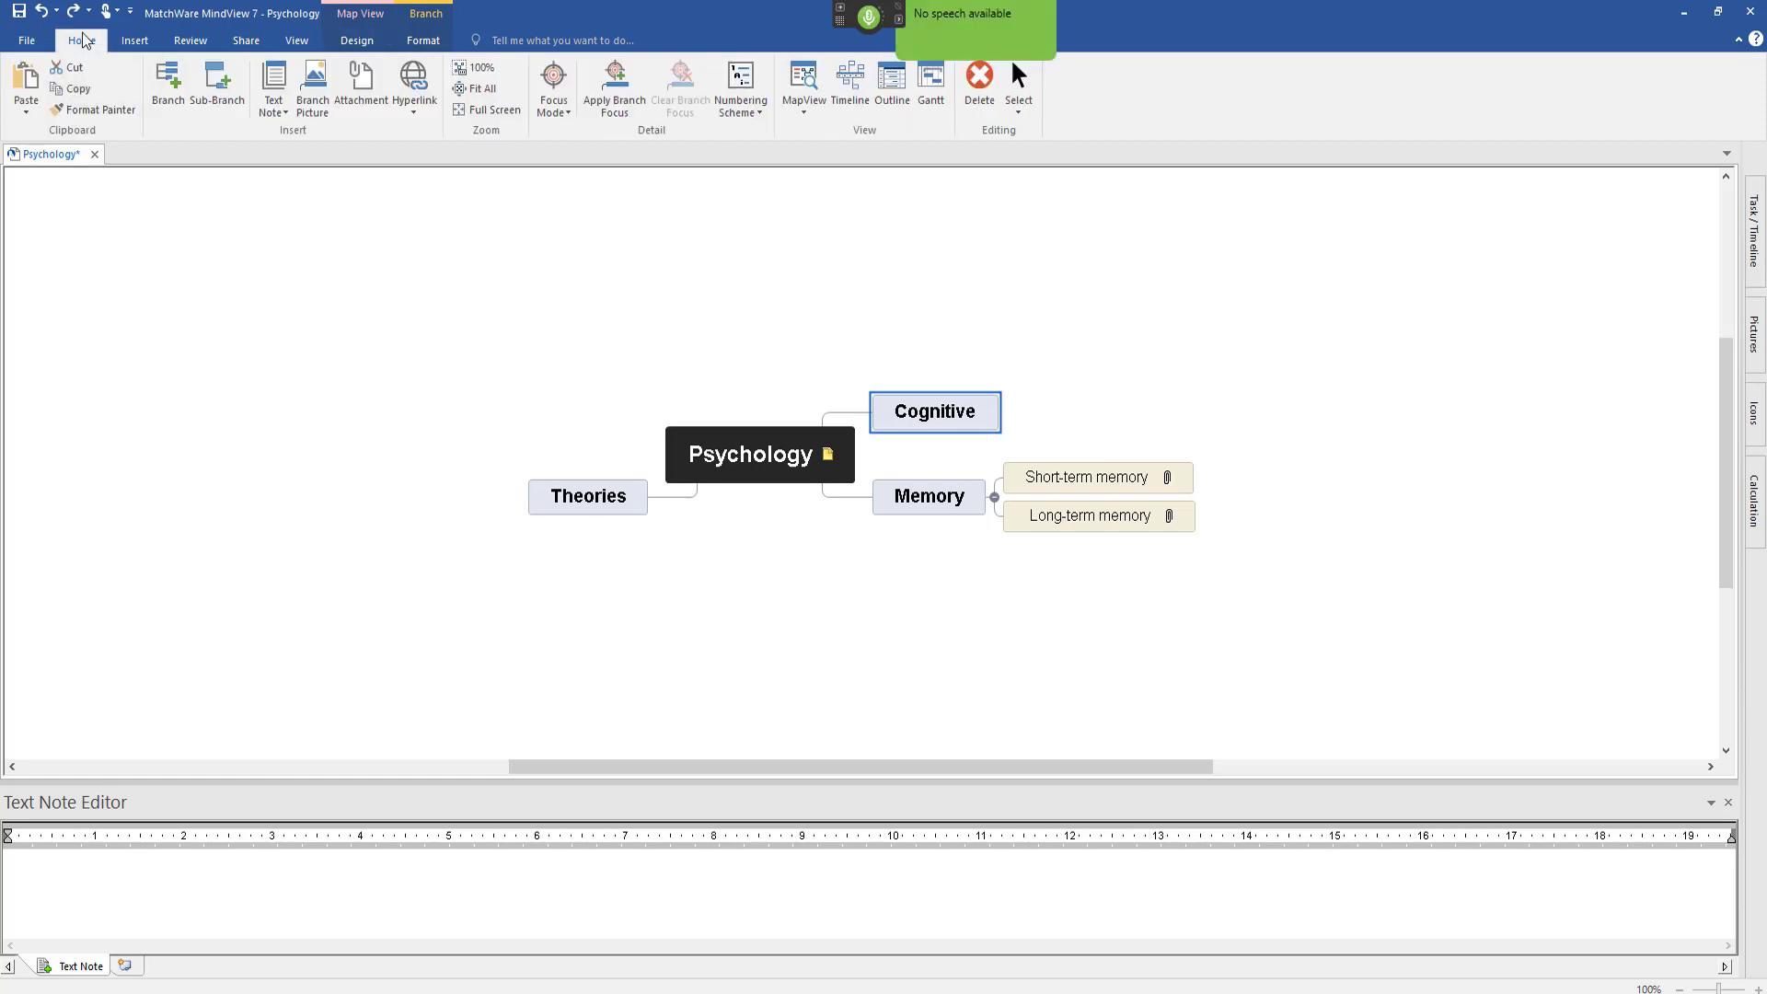
Apply branch focus to Memory, then bring the whole map back.
{"action": "key", "text": "Down"}
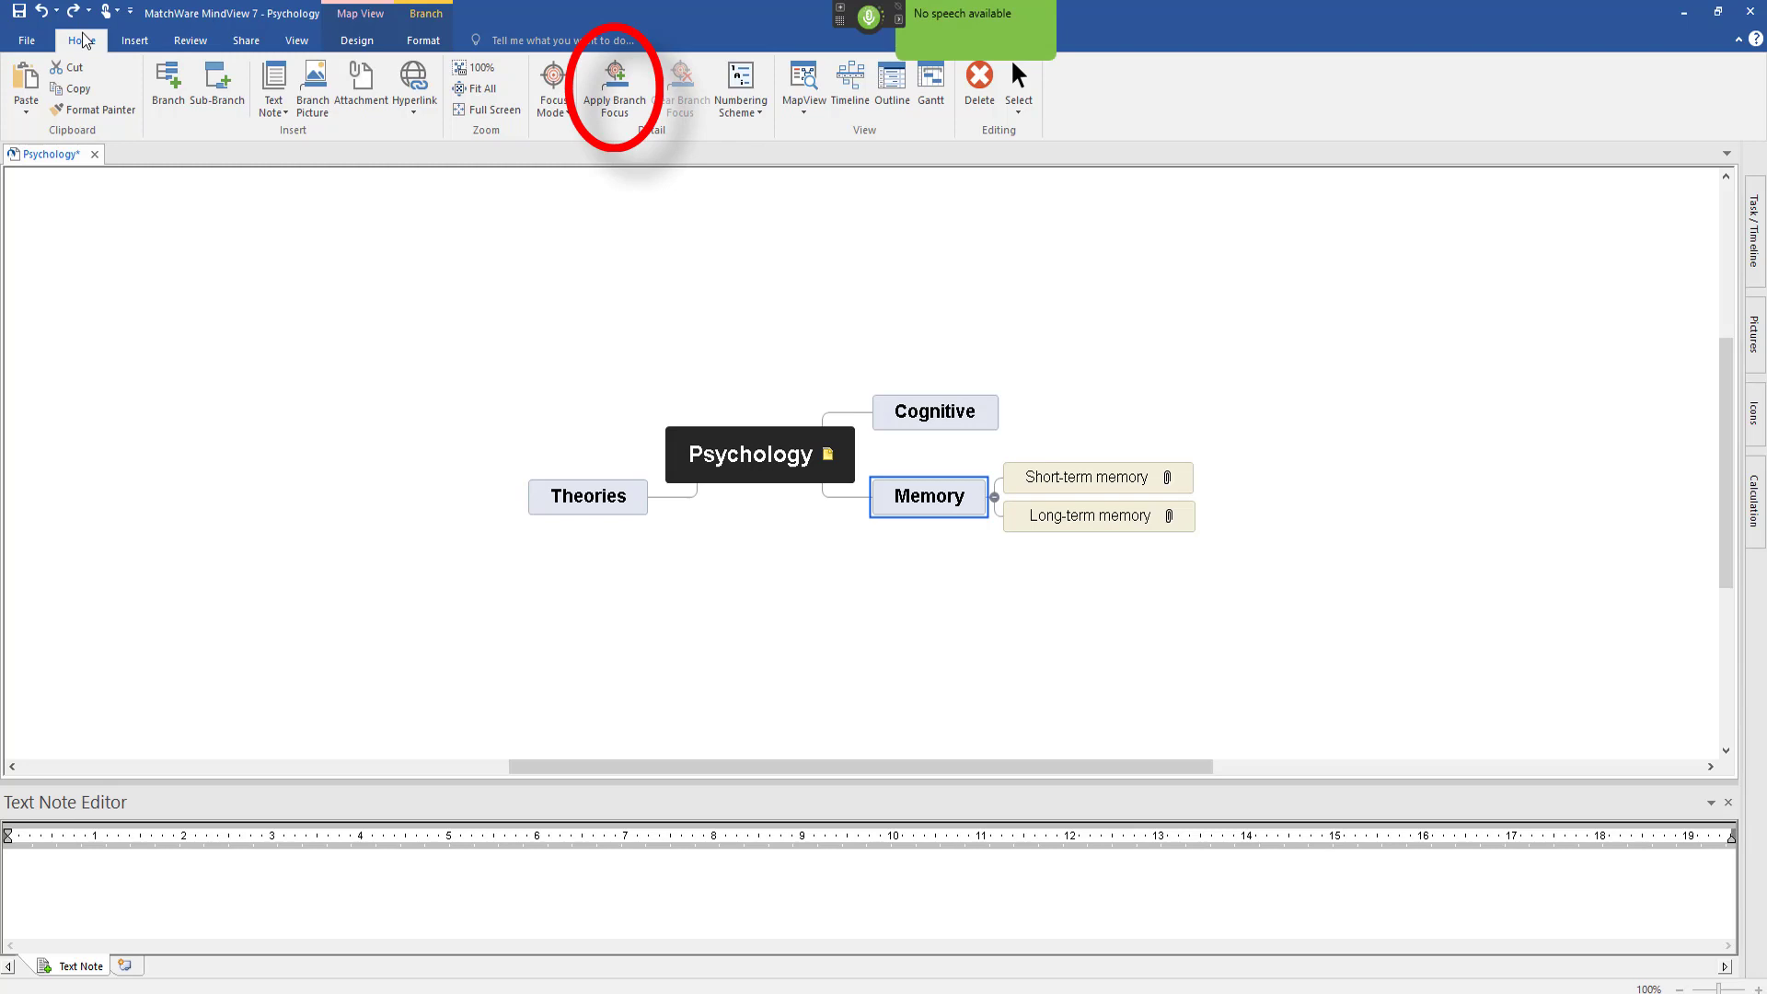
{"action": "key", "text": "F4"}
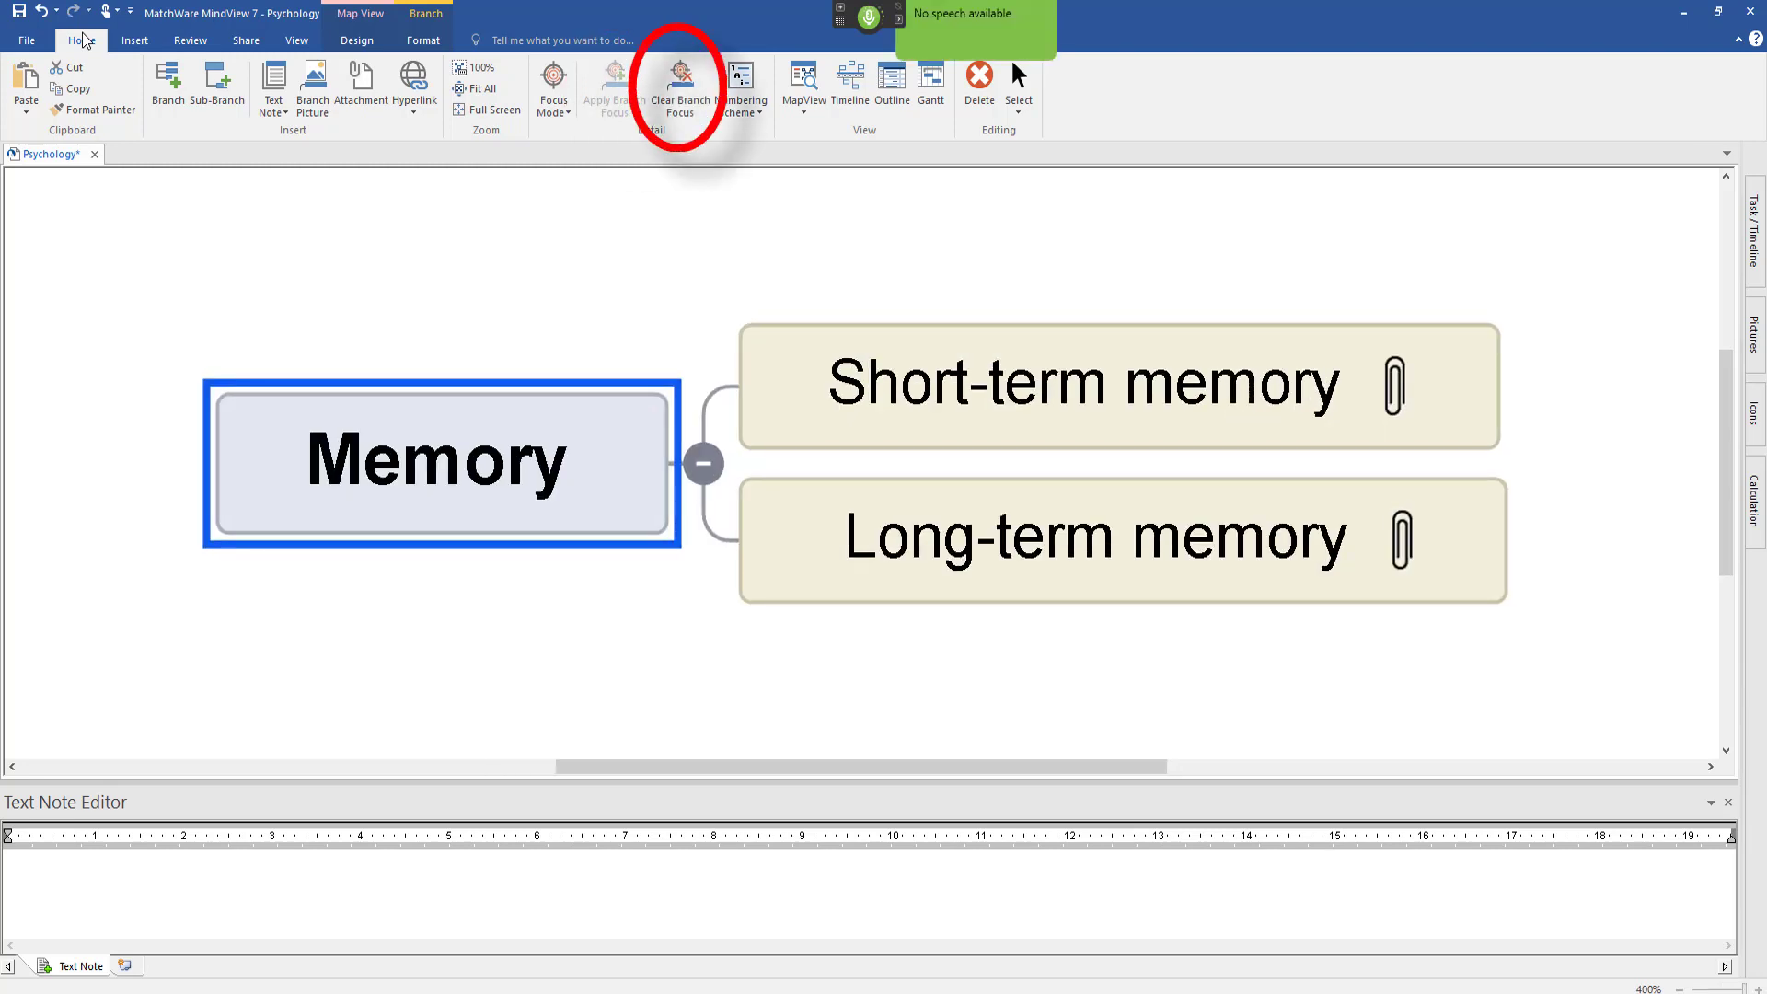
{"action": "key", "text": "shift+F4"}
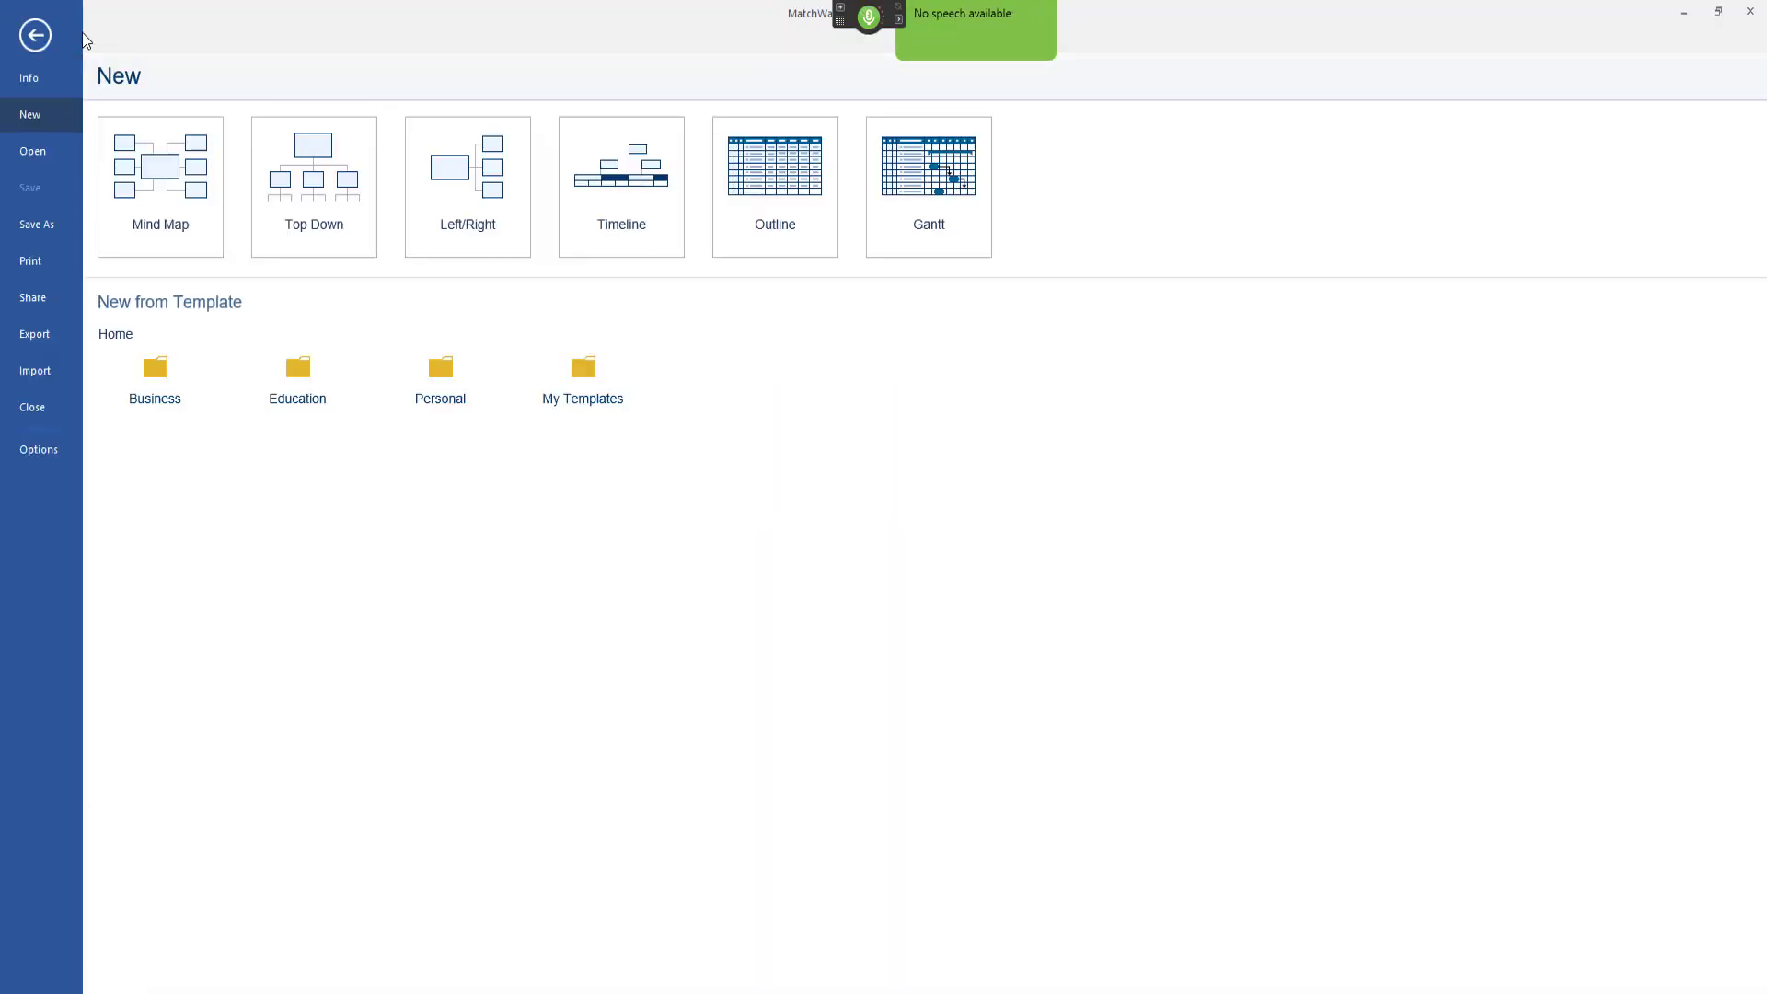
Start a Quick Word Export from File > Export > Microsoft Word.
{"action": "left_click", "coordinate": [37, 334]}
{"action": "key", "text": "Tab"}
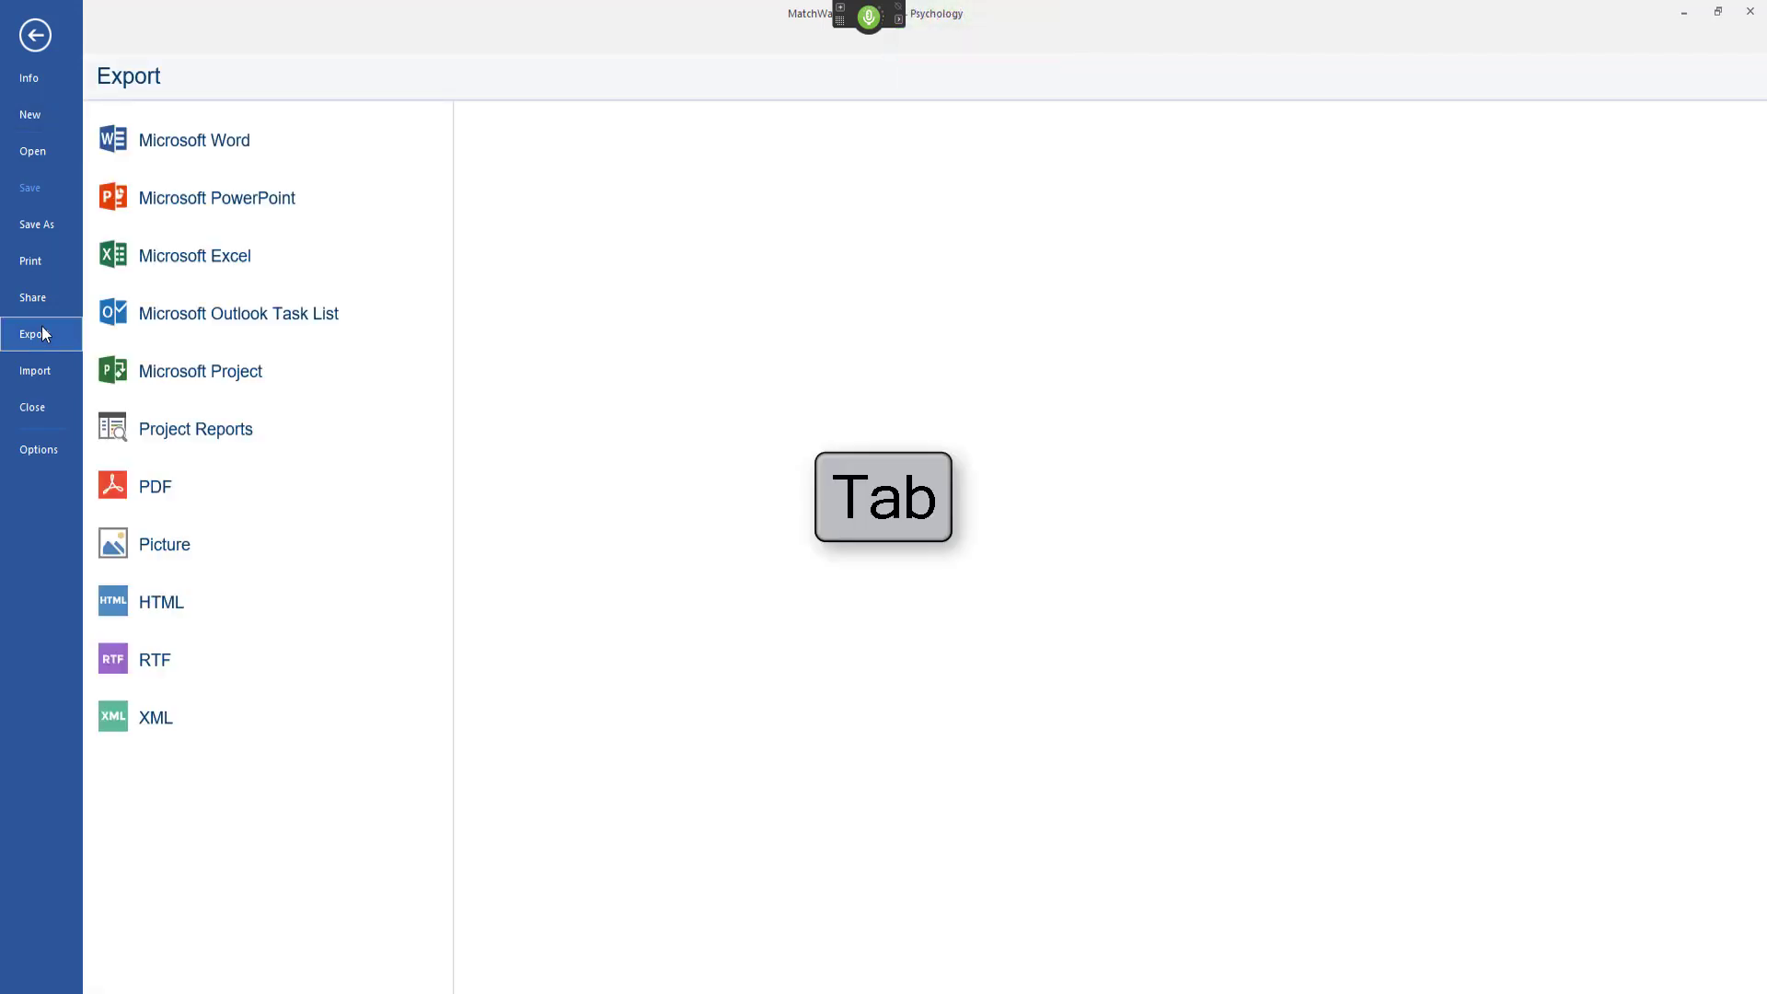
{"action": "key", "text": "Tab"}
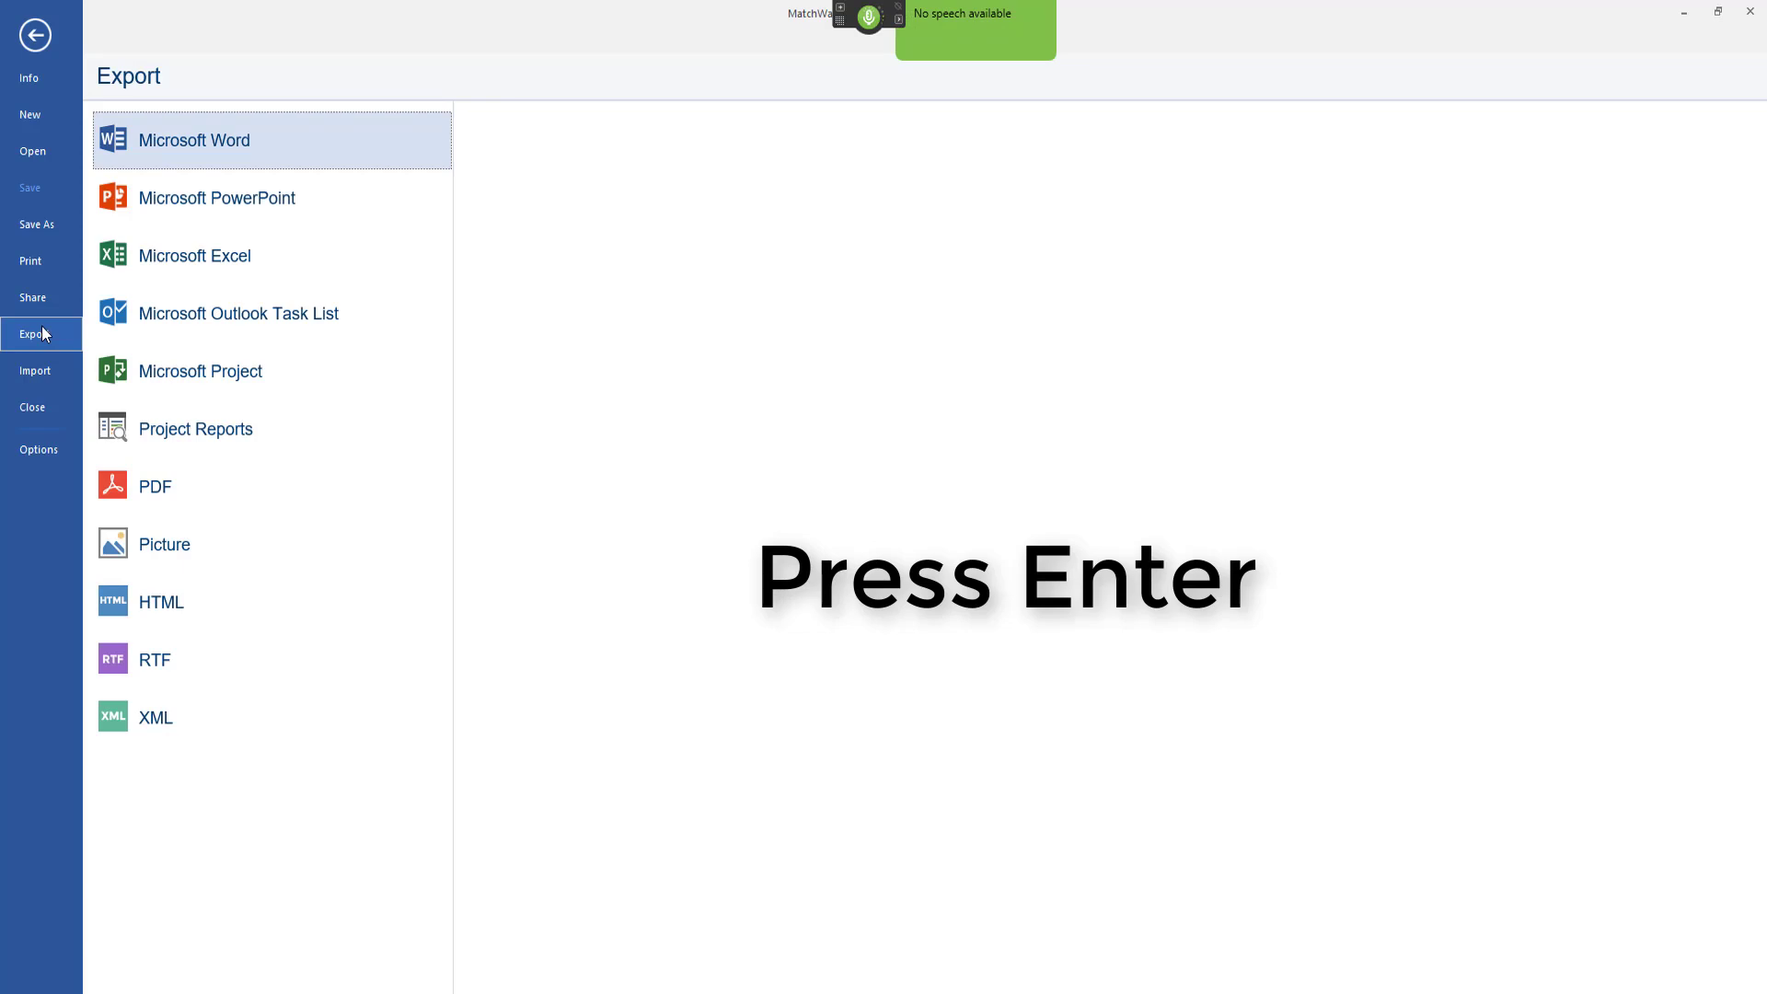
{"action": "key", "text": "Return"}
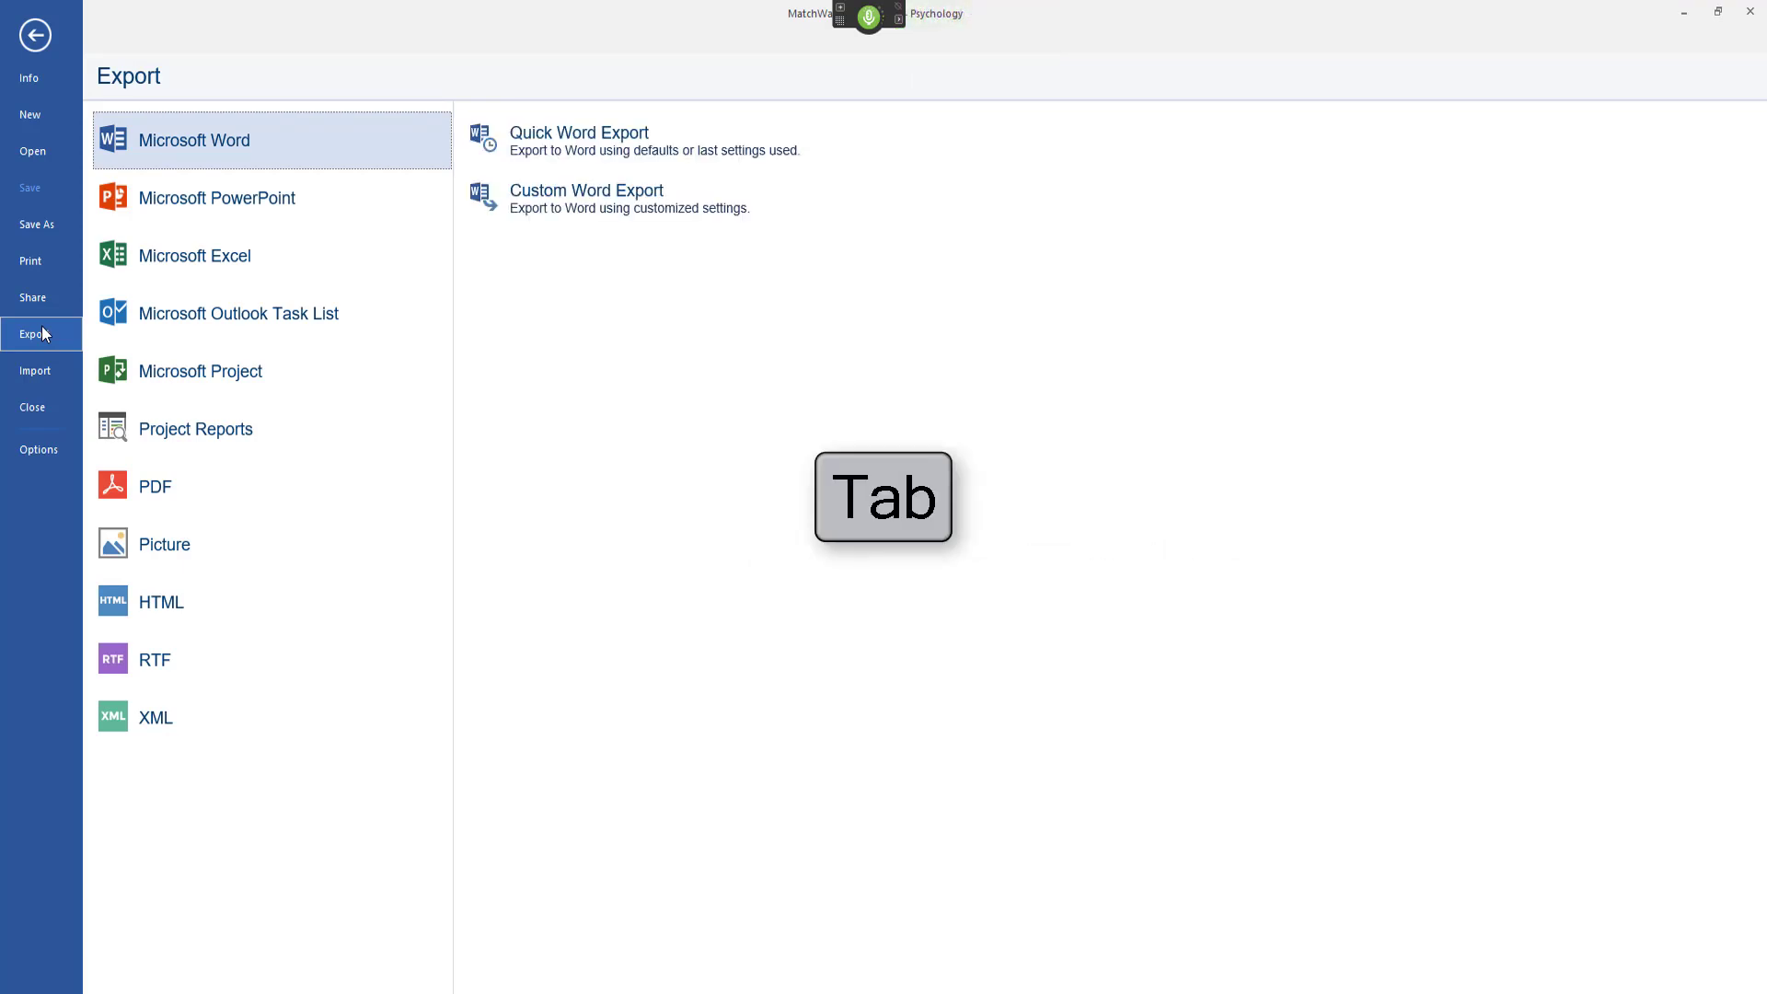
{"action": "key", "text": "Tab"}
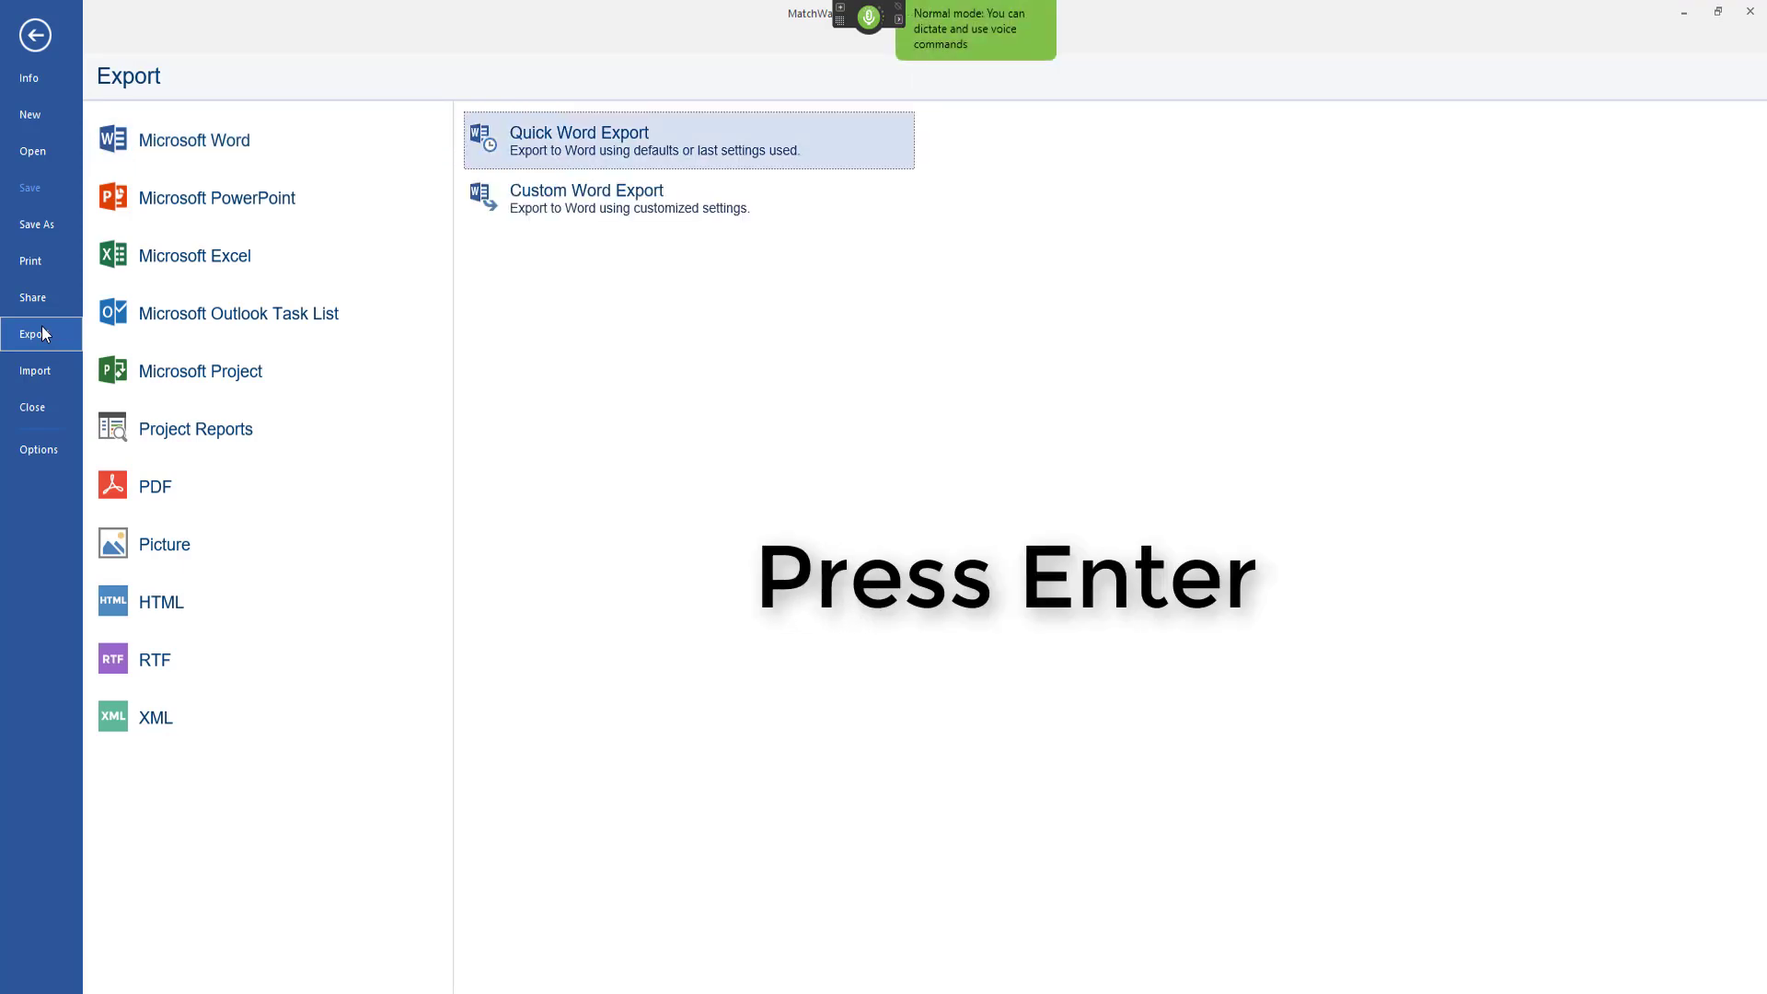
{"action": "key", "text": "Return"}
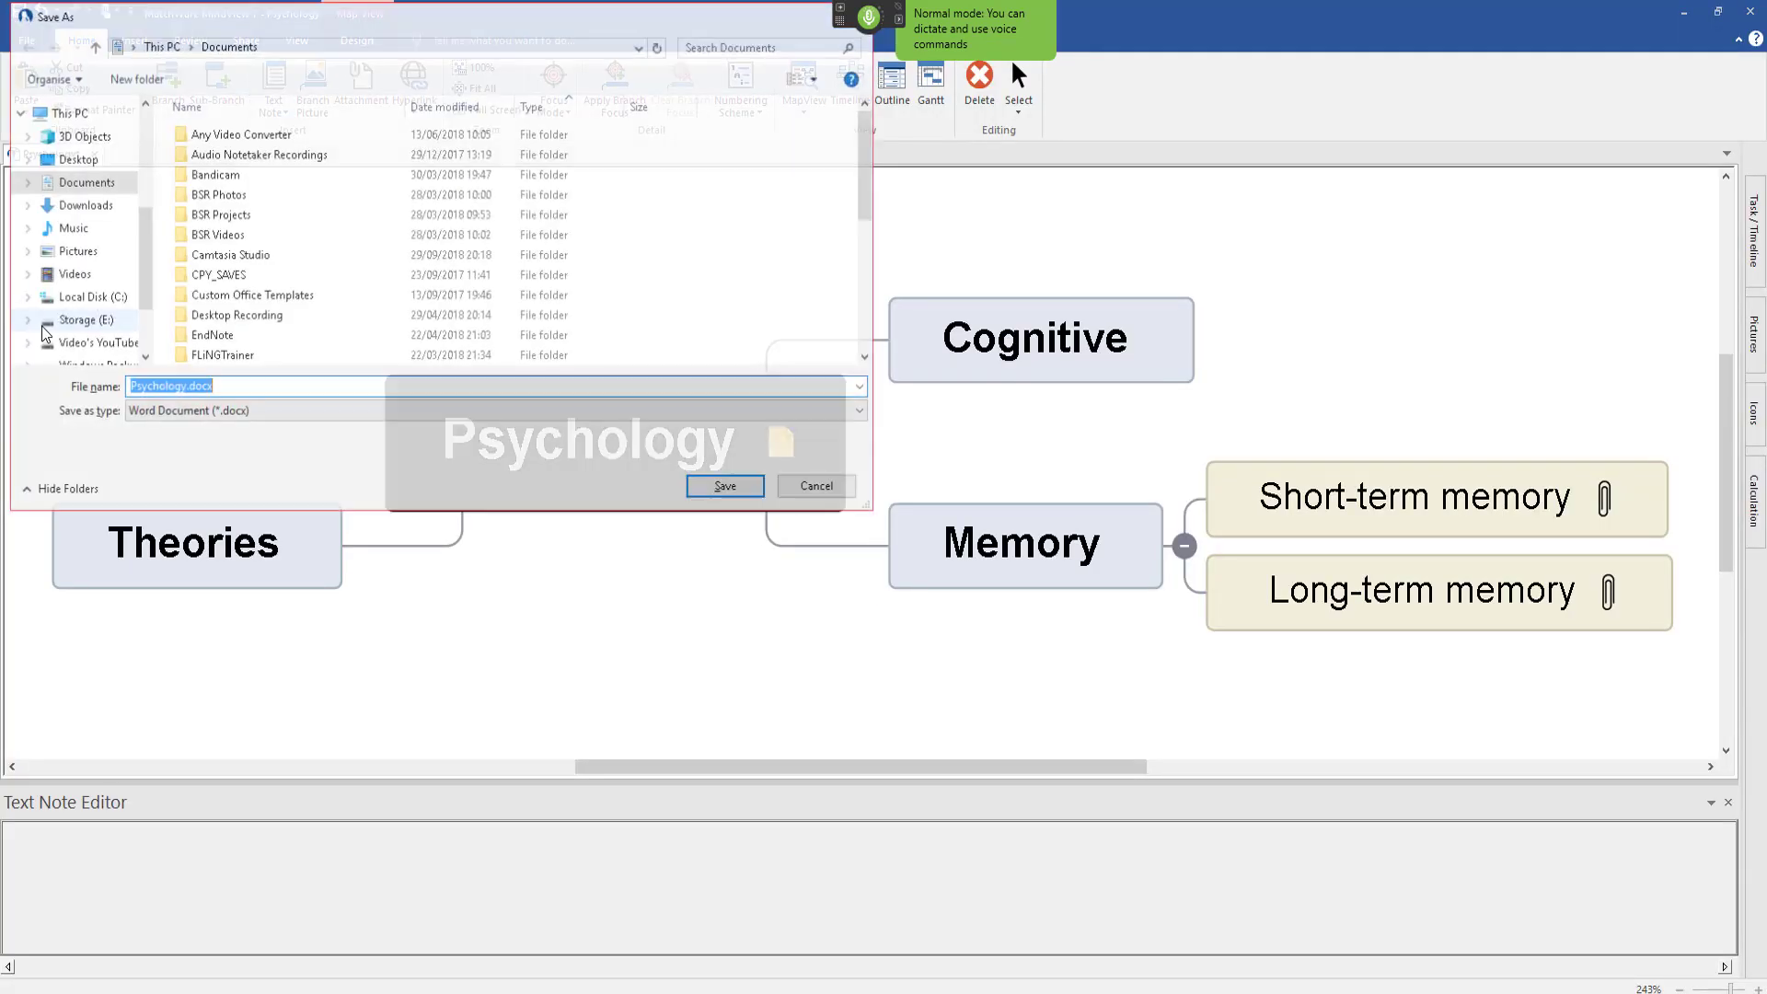
Save Psychology.docx to the Desktop and open the exported document in Word.
{"action": "key", "text": "Tab"}
{"action": "key", "text": "Tab"}
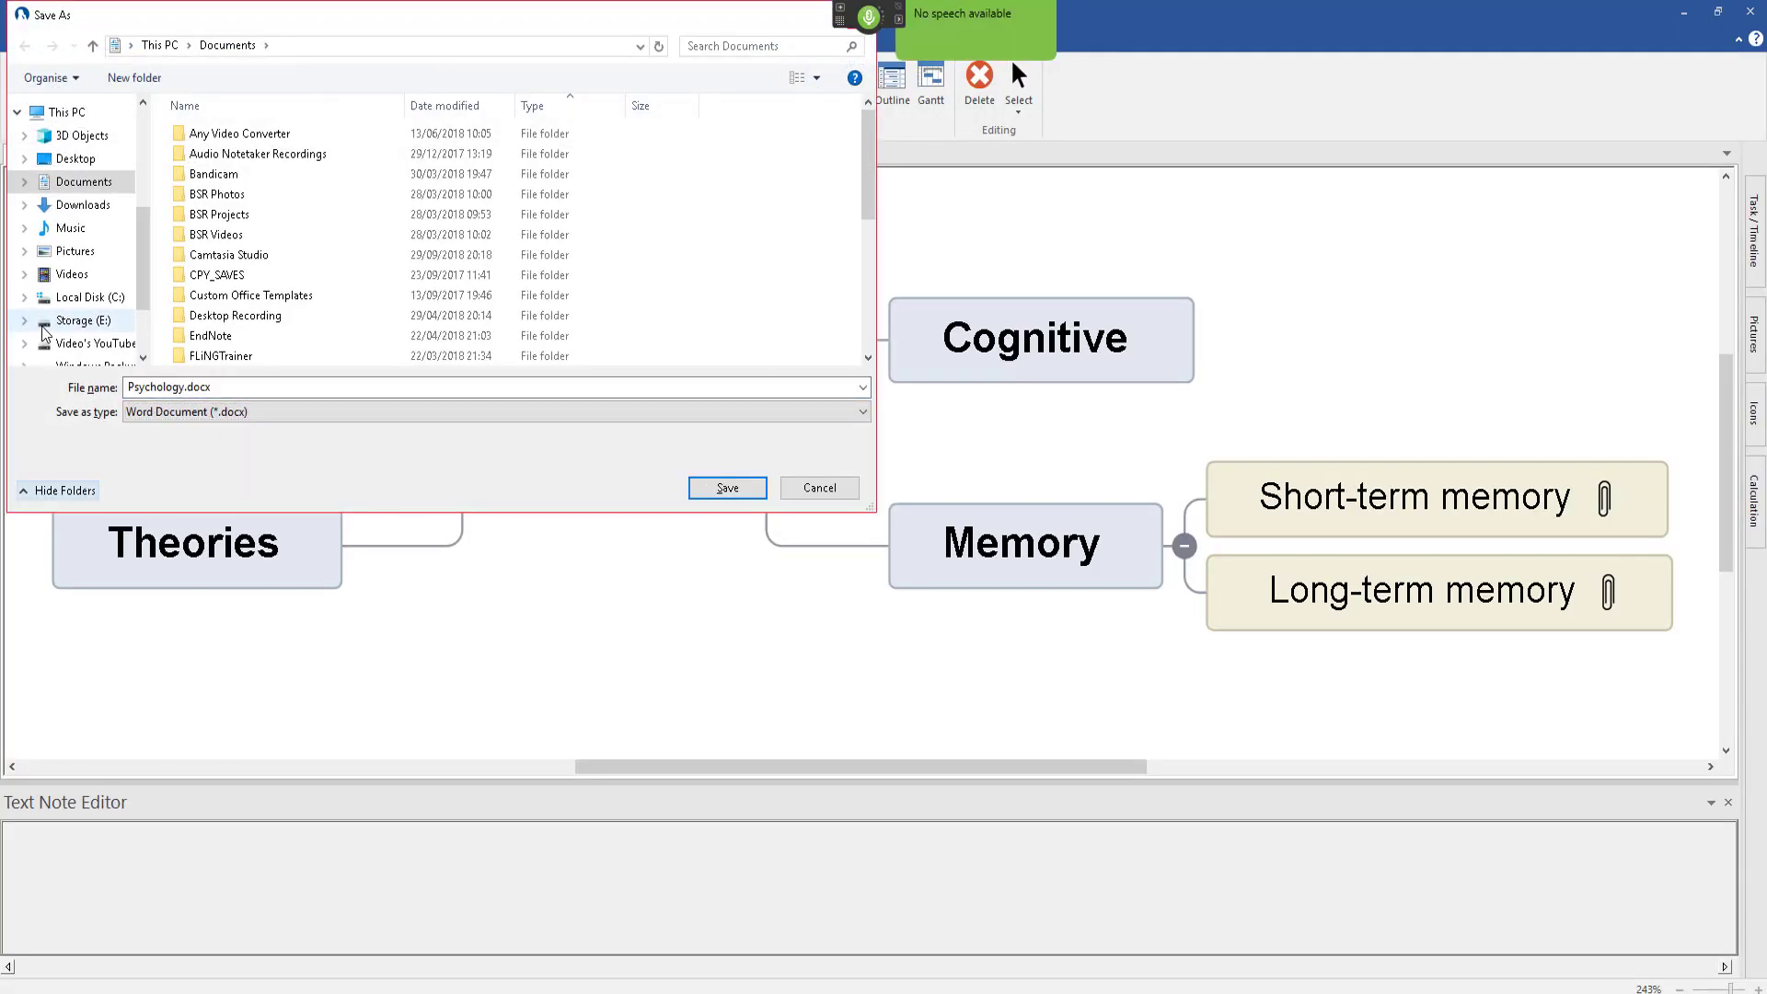
{"action": "key", "text": "Tab"}
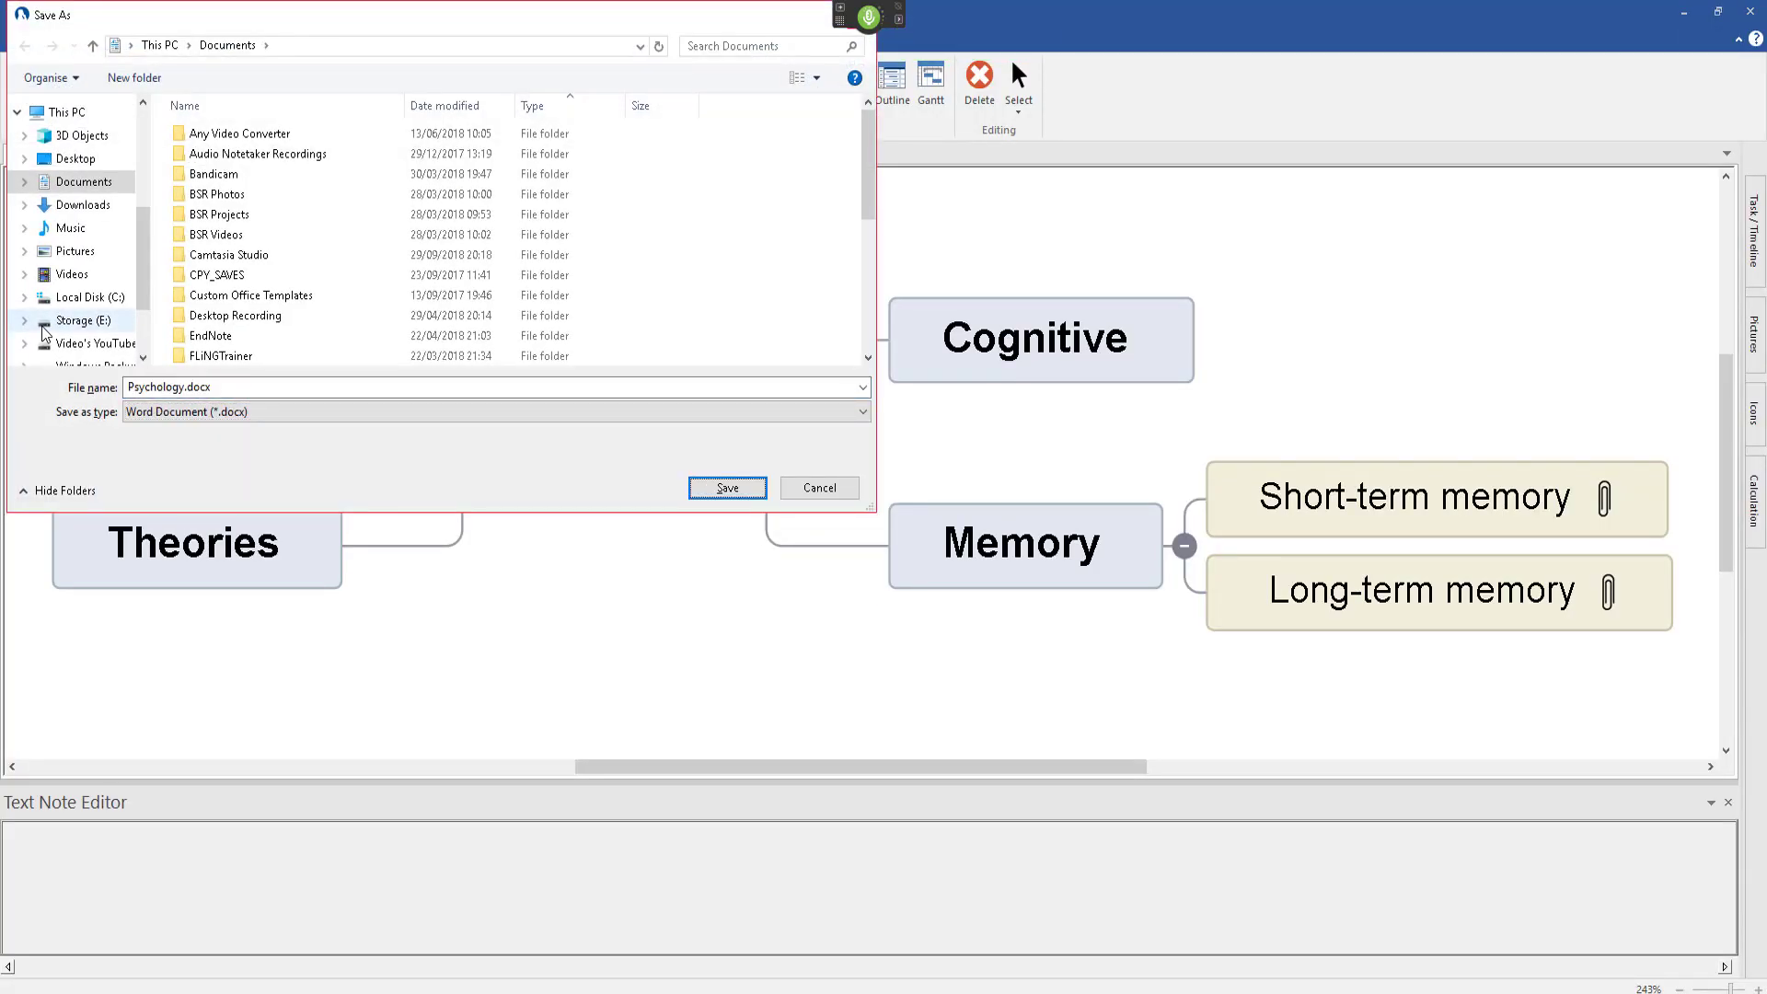
{"action": "left_click", "coordinate": [76, 160]}
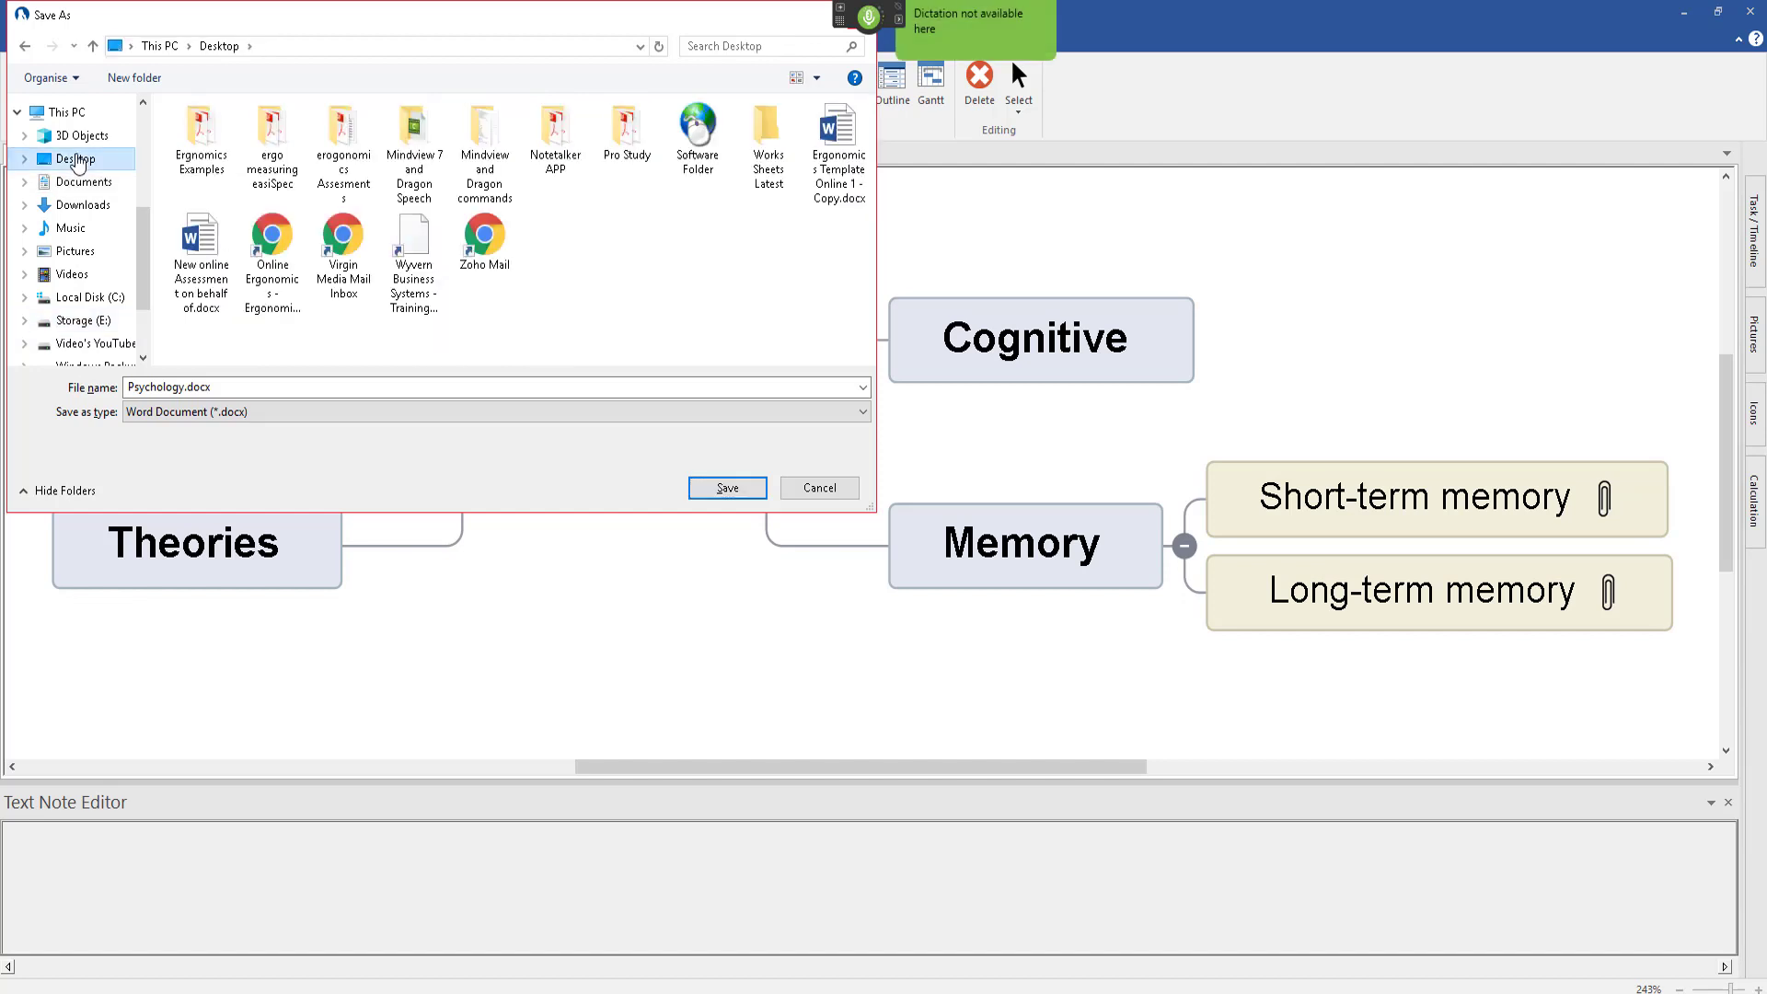
{"action": "key", "text": "Return"}
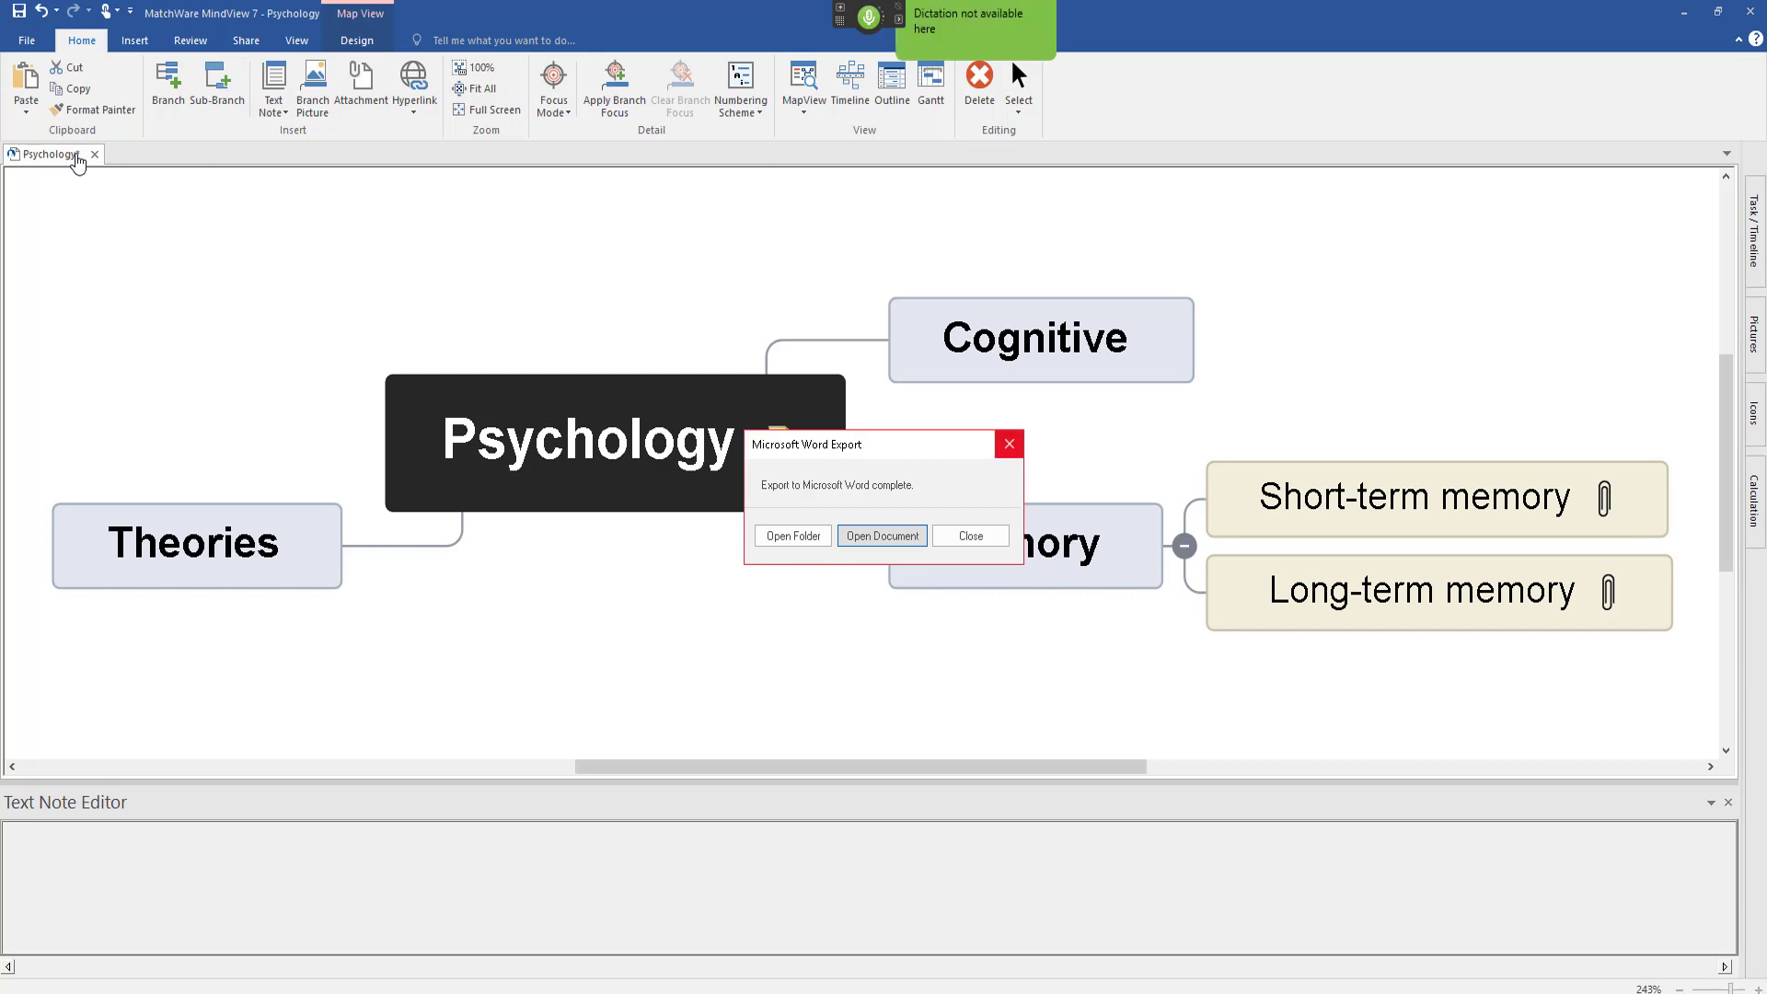
{"action": "key", "text": "Return"}
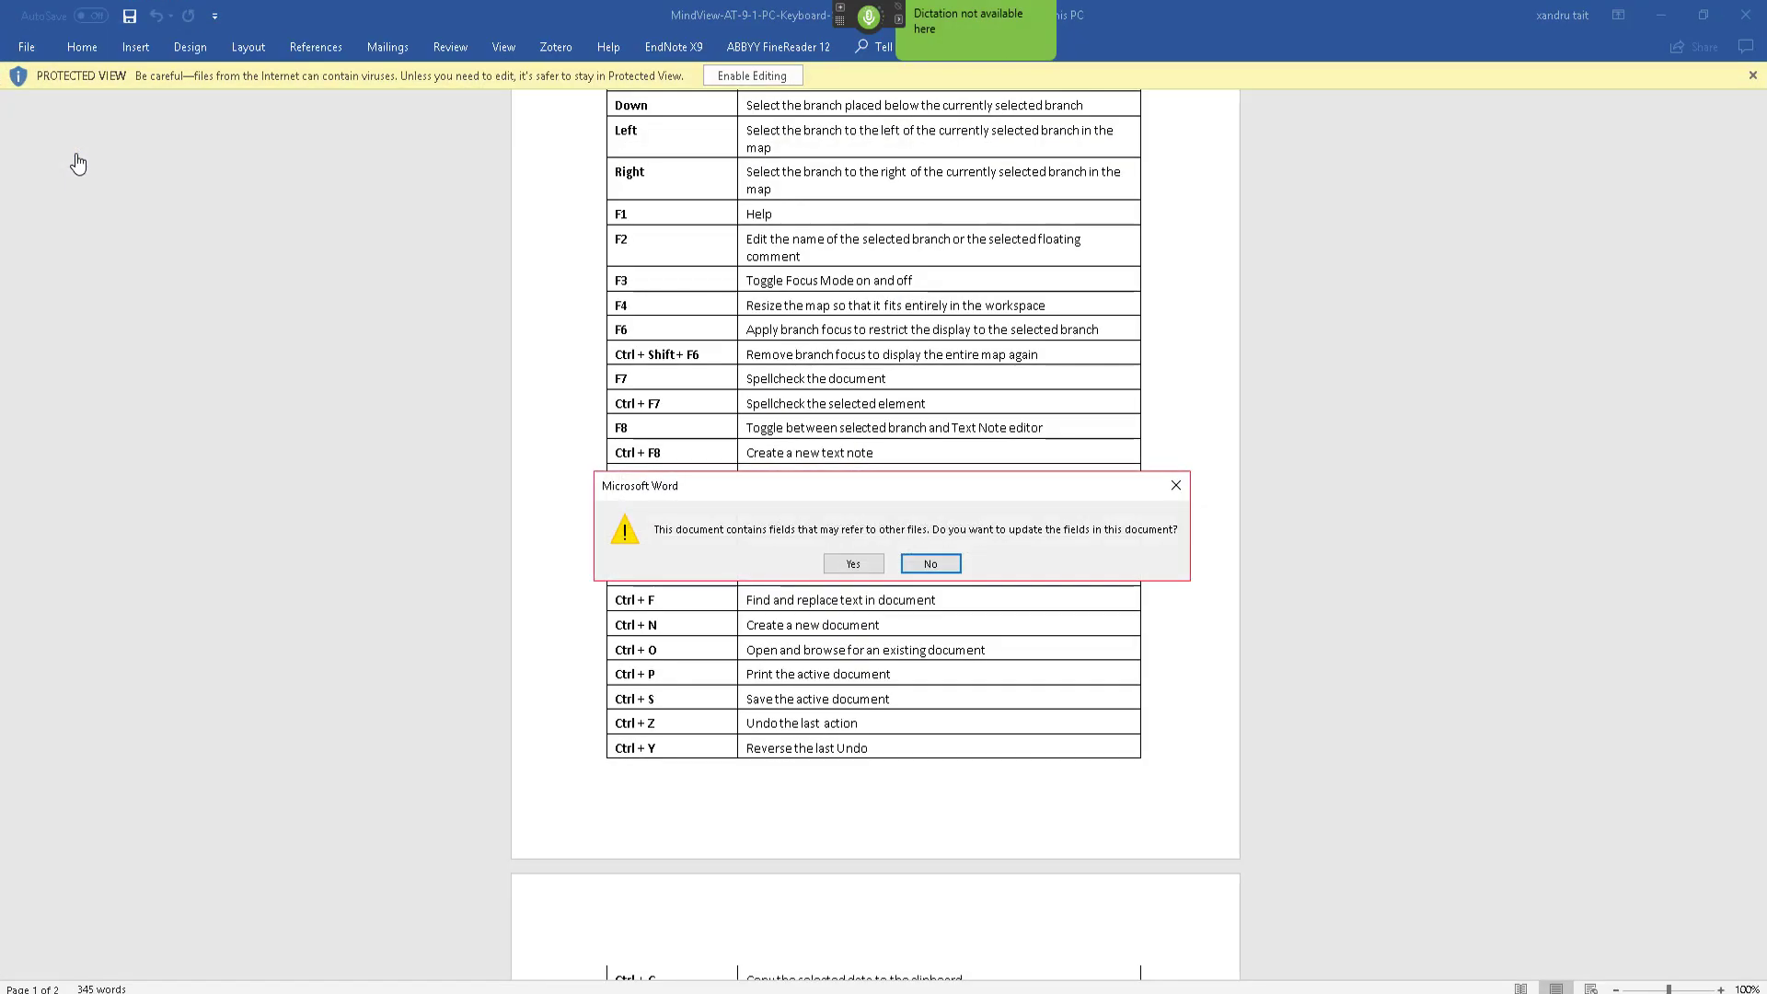
Skip the field update, review Psychology.docx from Theories to COGNITIVE, then close the Psychology map.
{"action": "key", "text": "Return"}
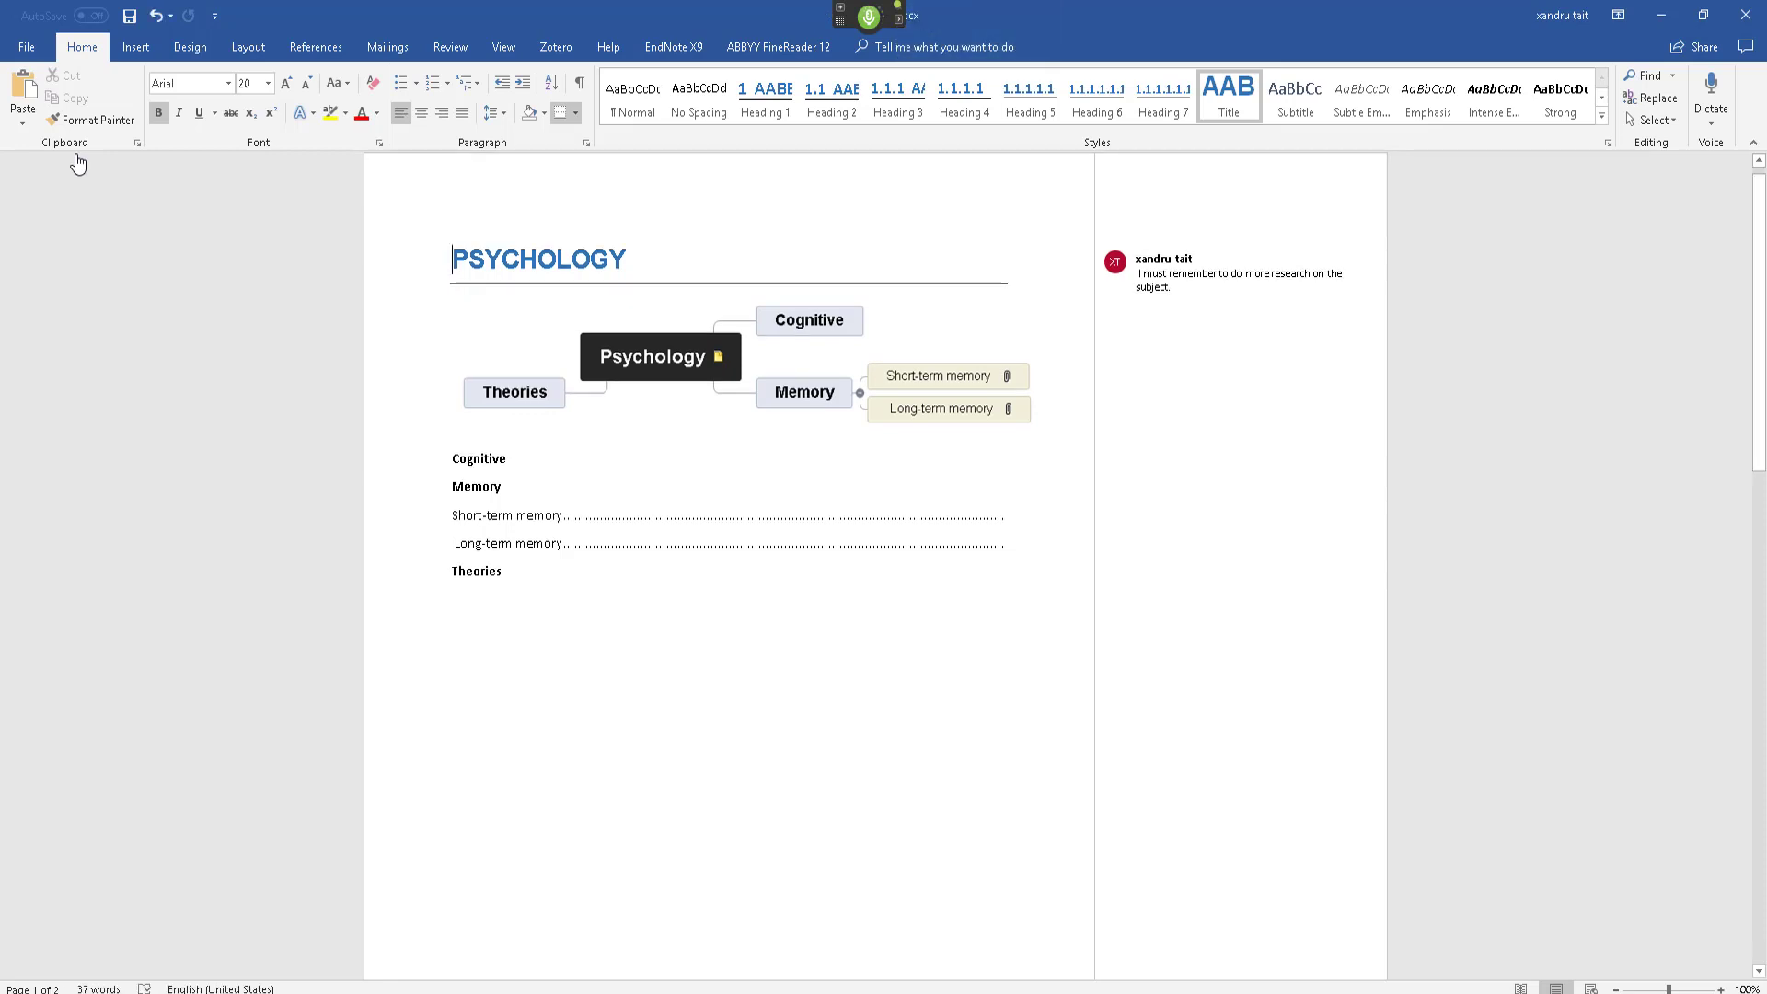
{"action": "key", "text": "ctrl+Page_Down"}
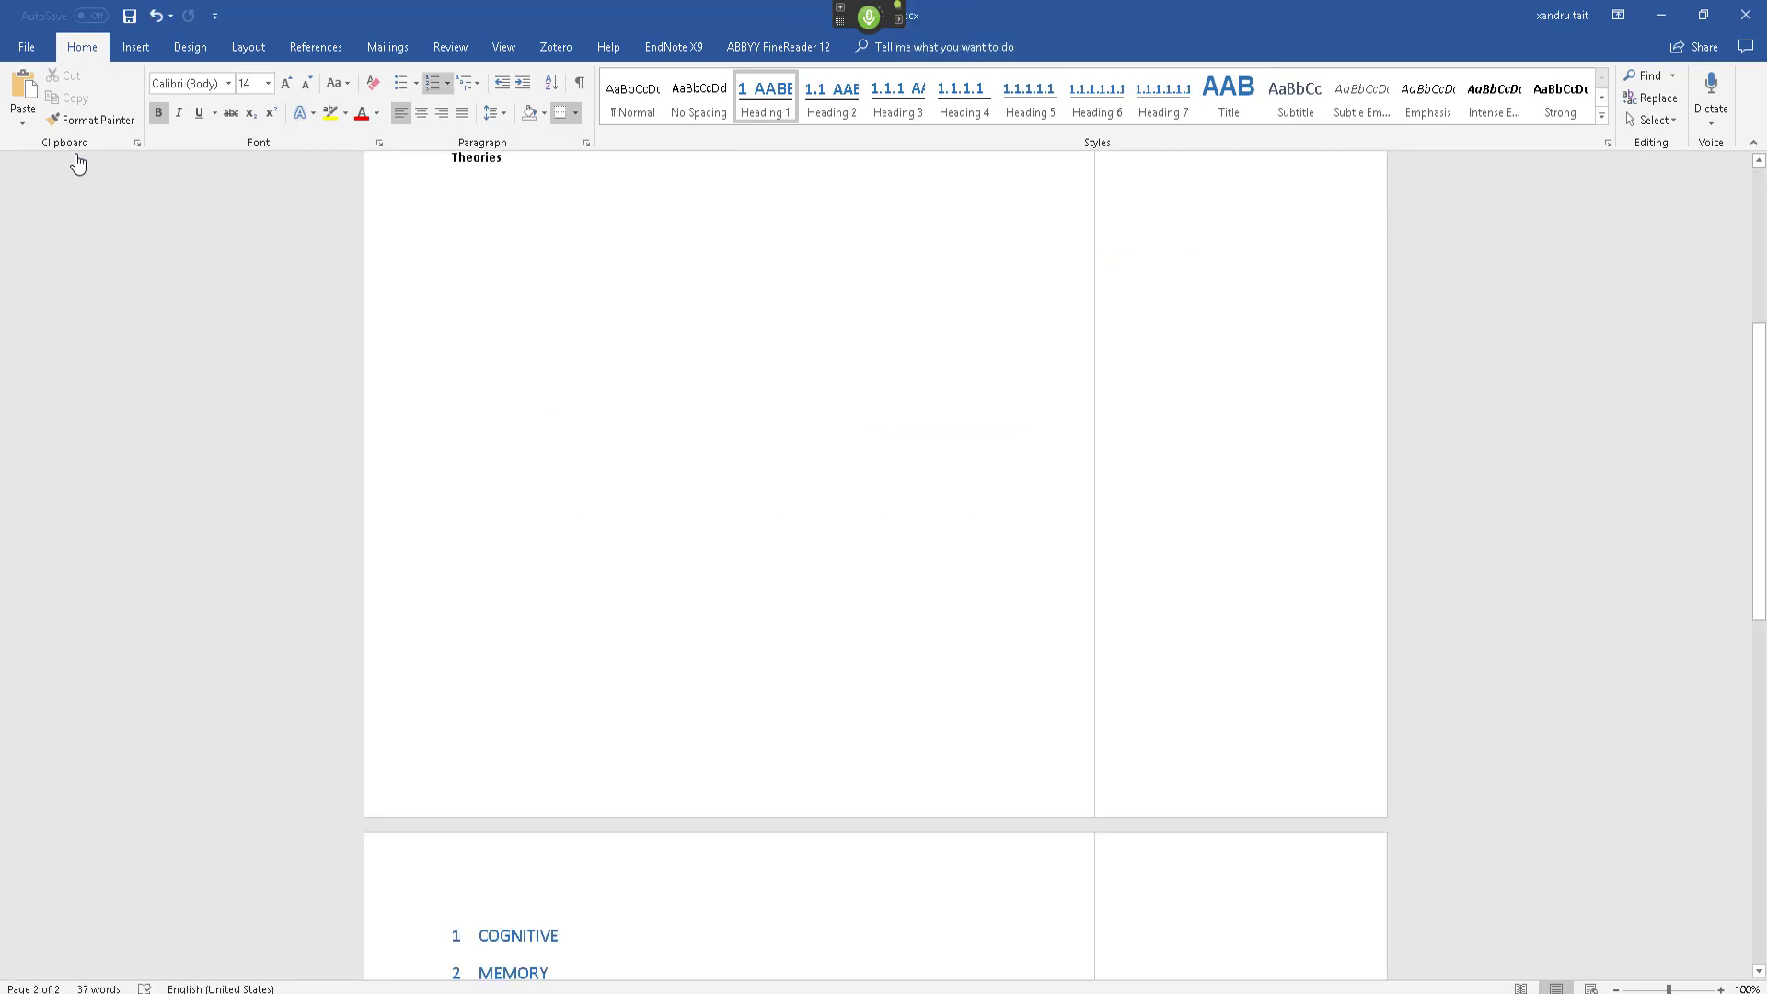
{"action": "key", "text": "Up"}
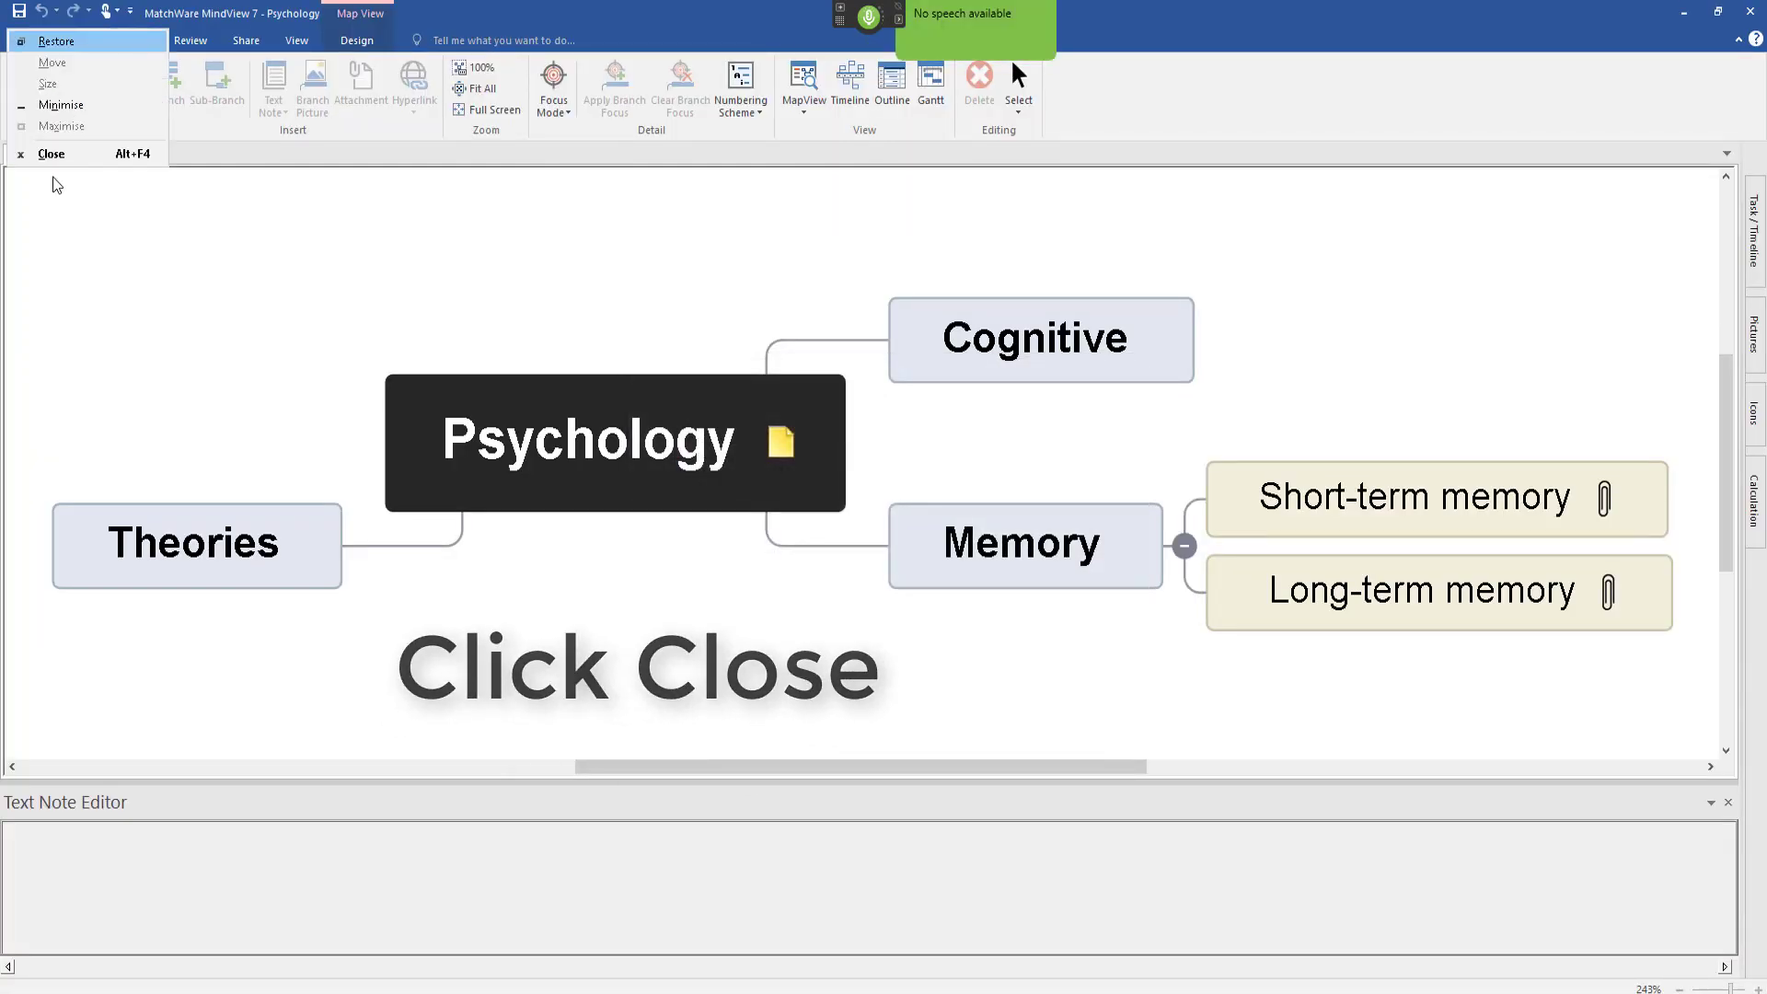
{"action": "left_click", "coordinate": [93, 155]}
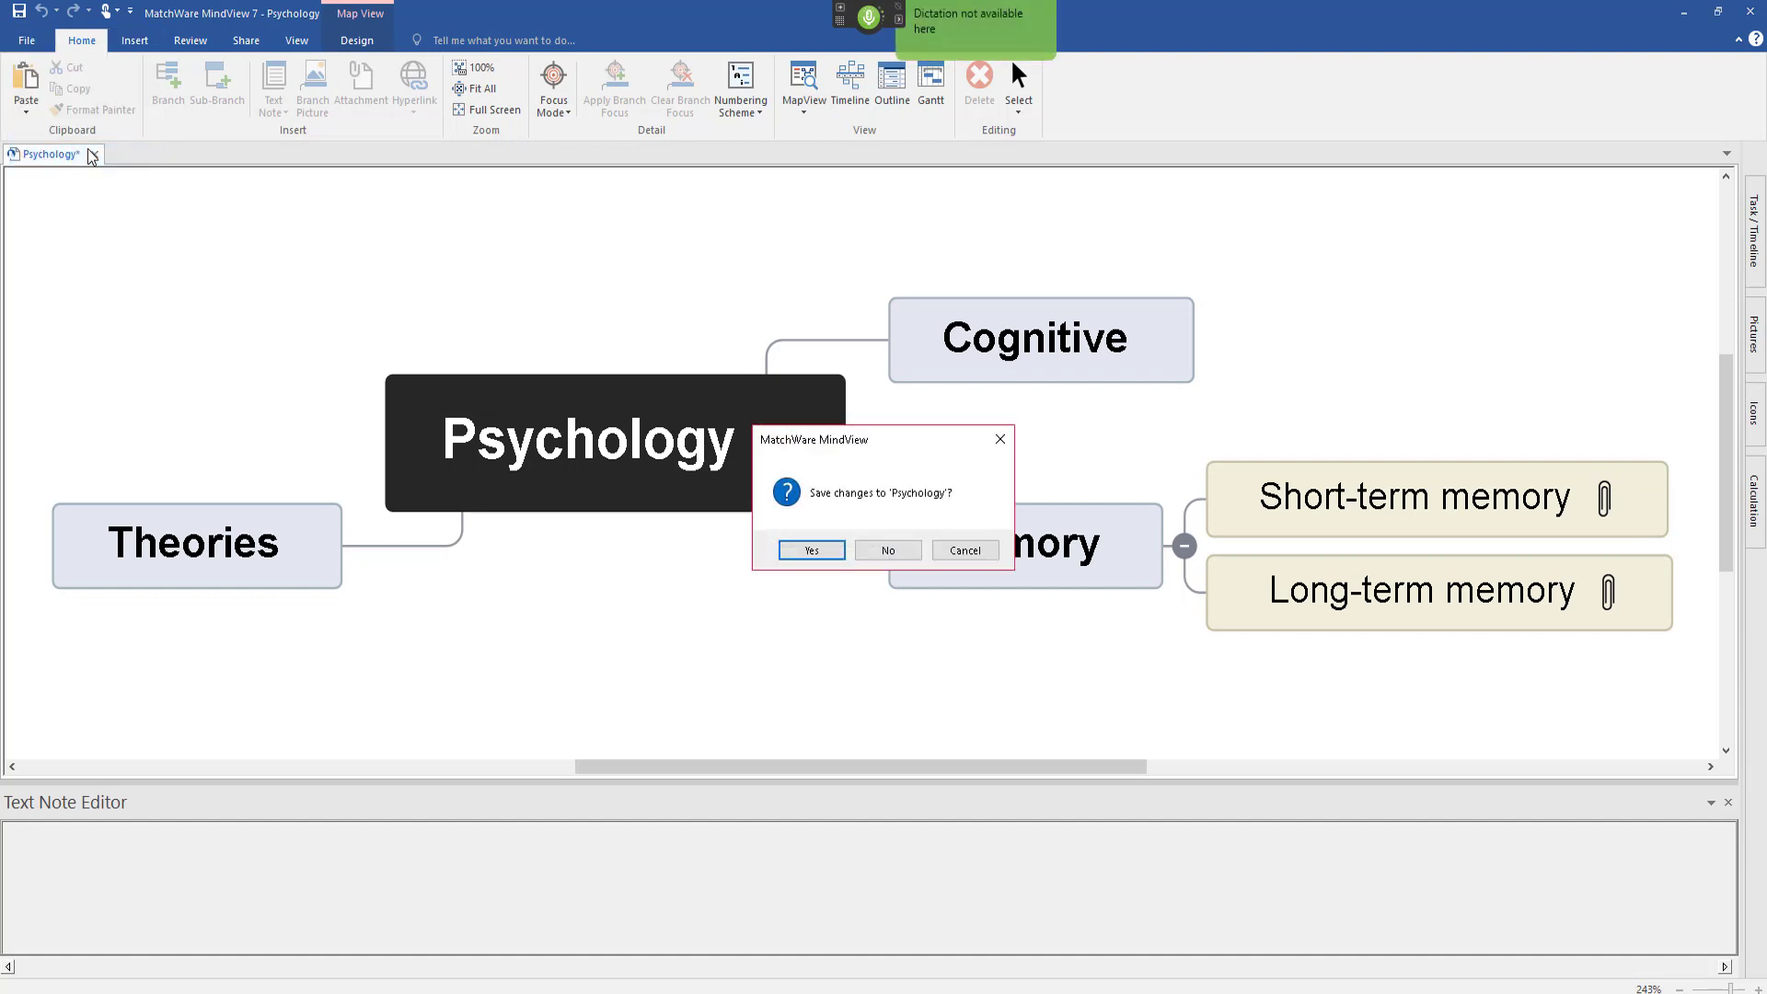